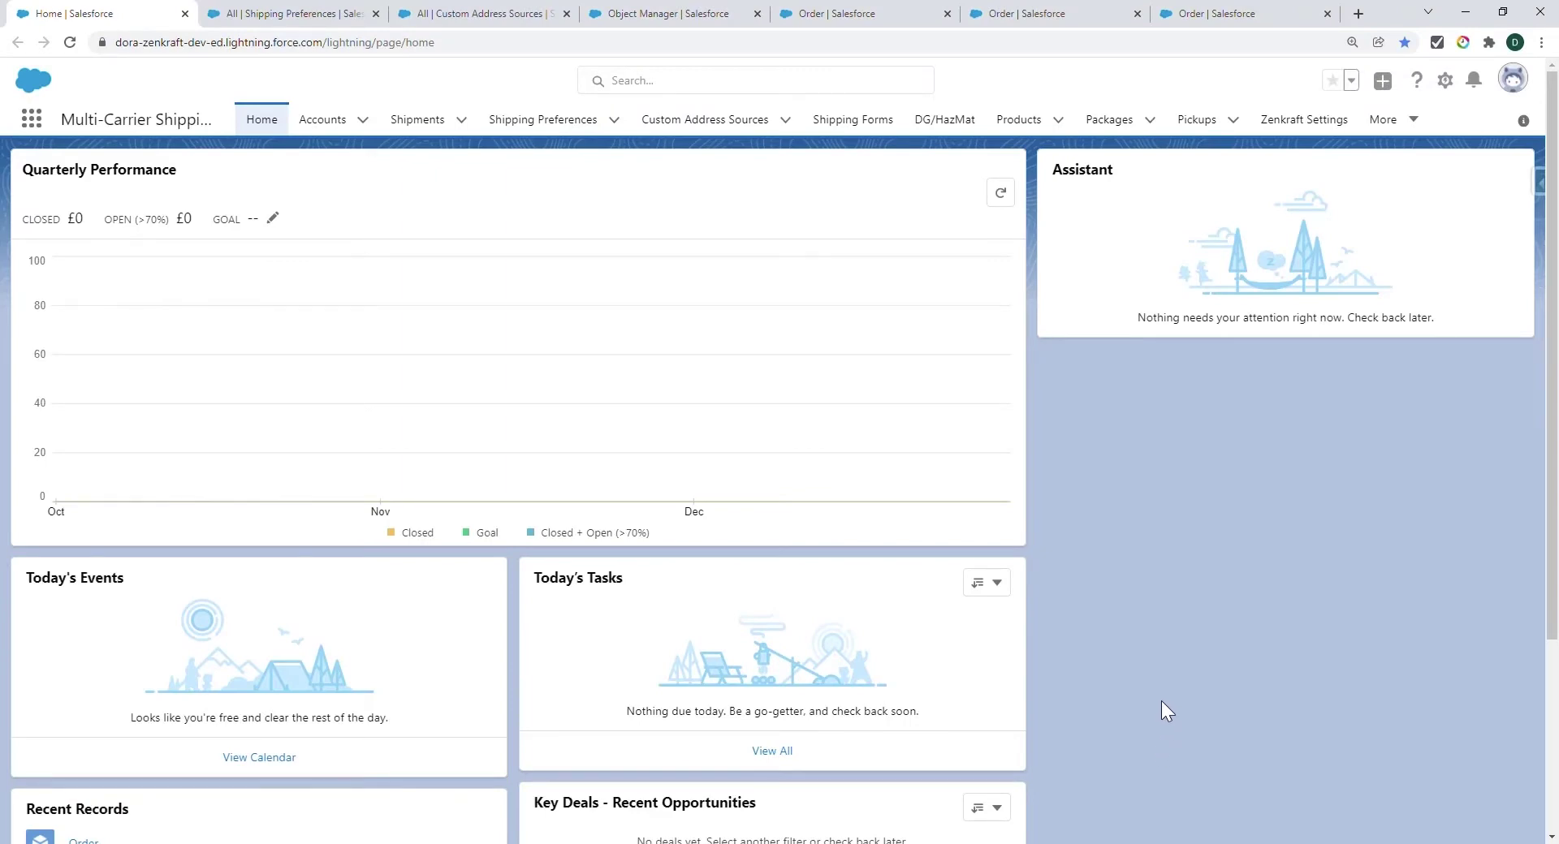
Step: Switch to the All Shipping Preferences list view of carrier records
click(258, 13)
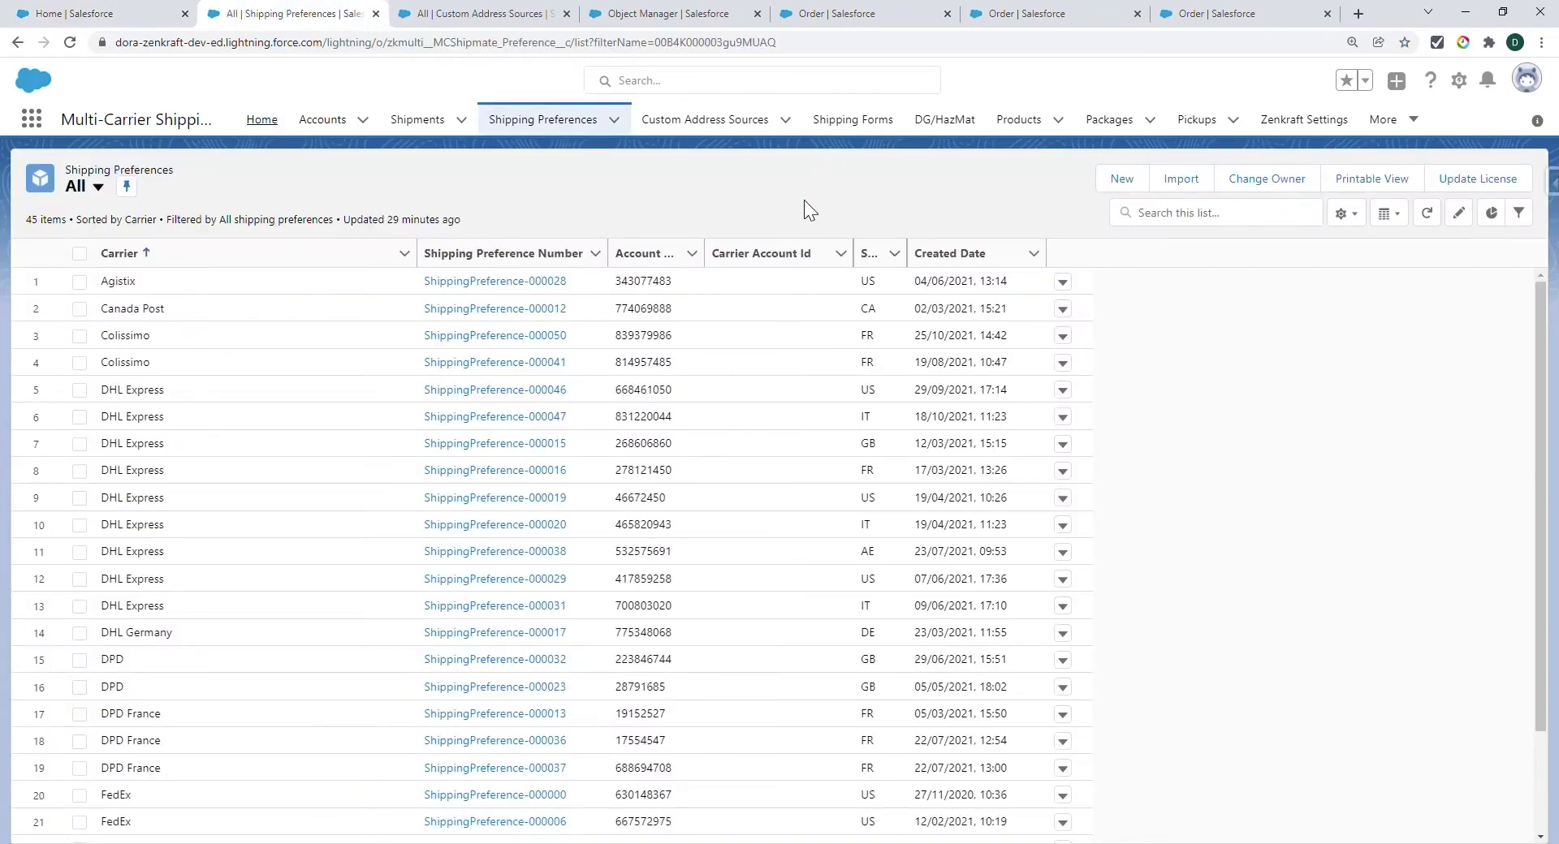
Step: In Object Manager, find the Shipment object and show its Fields & Relationships
click(671, 12)
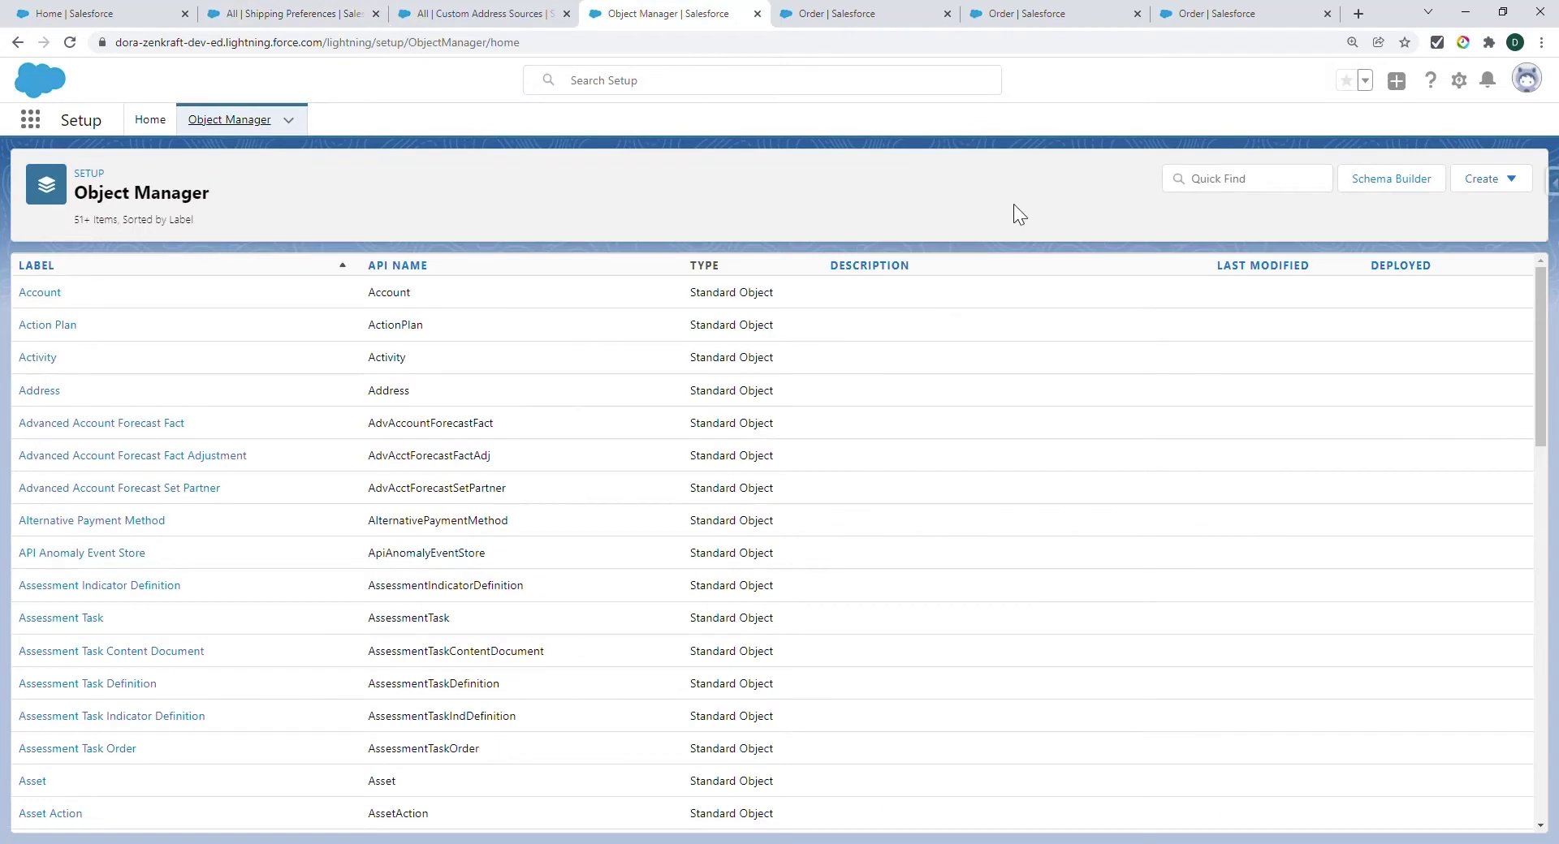
click(1236, 187)
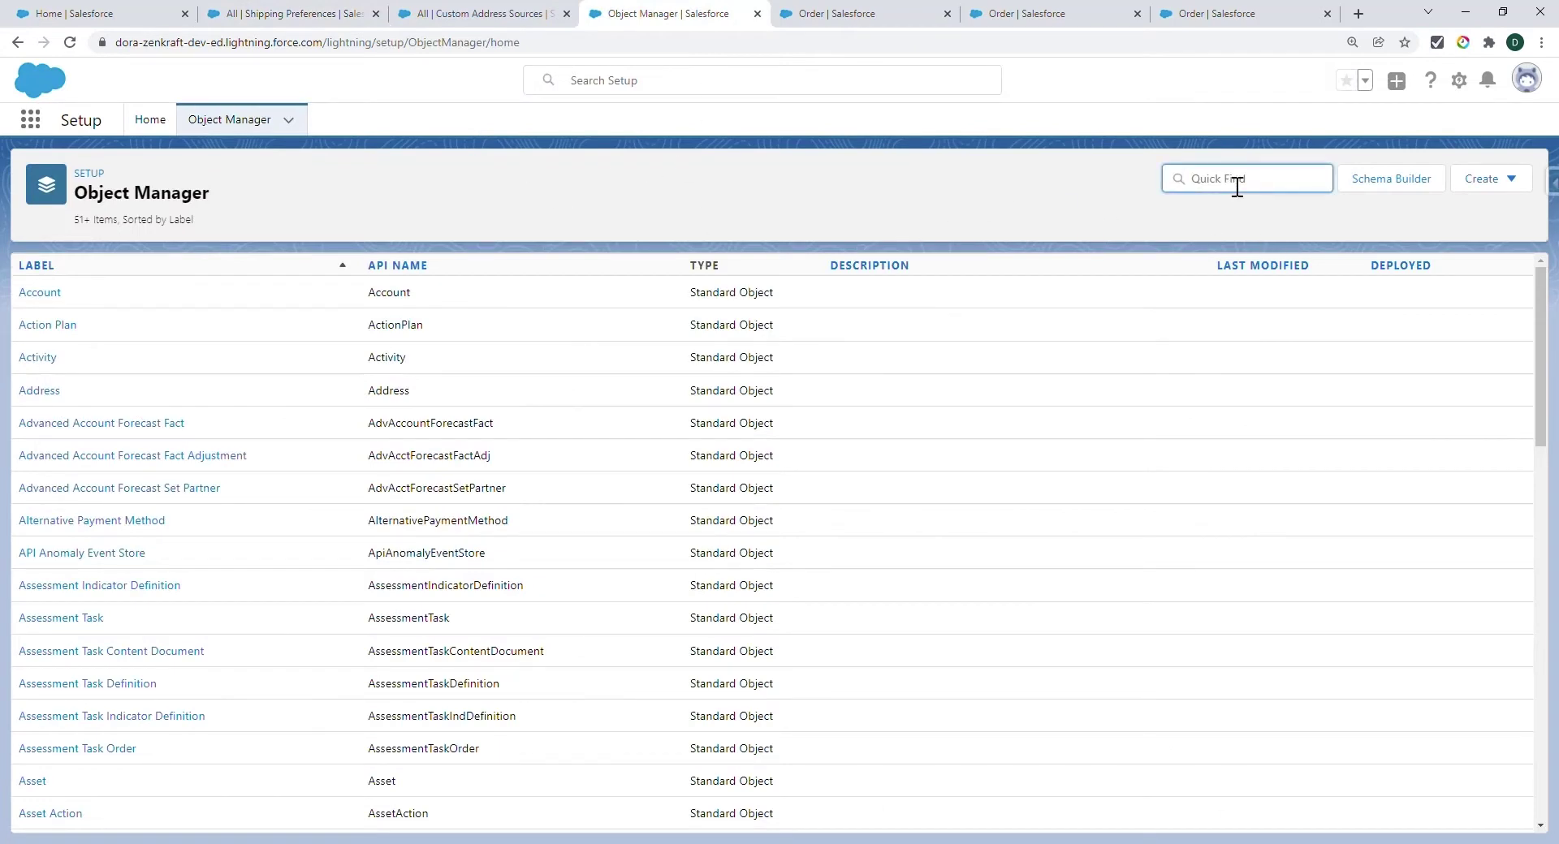
text(shipment)
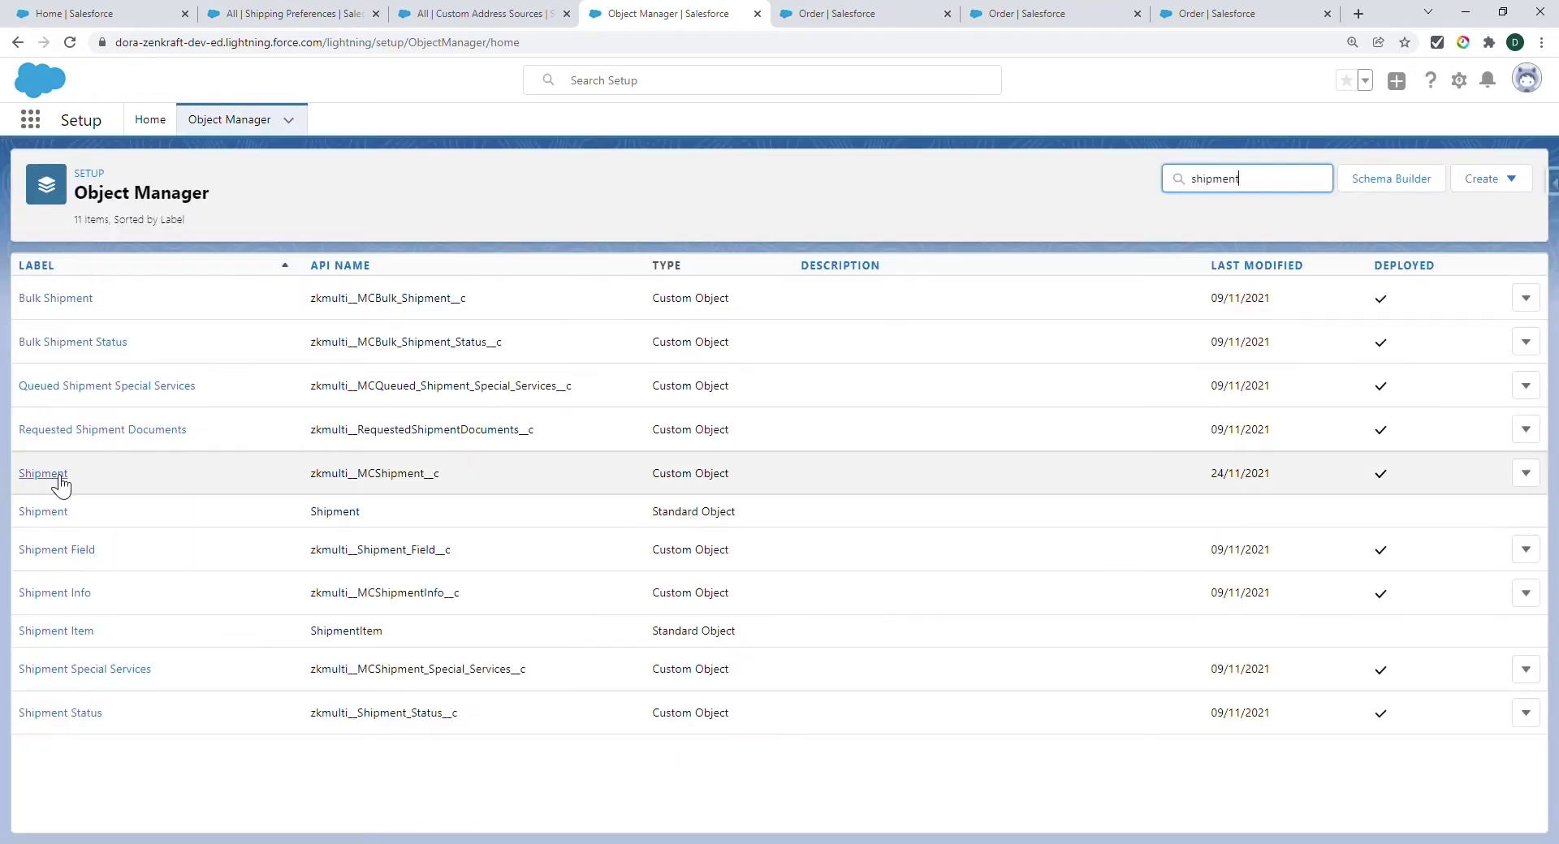
click(43, 474)
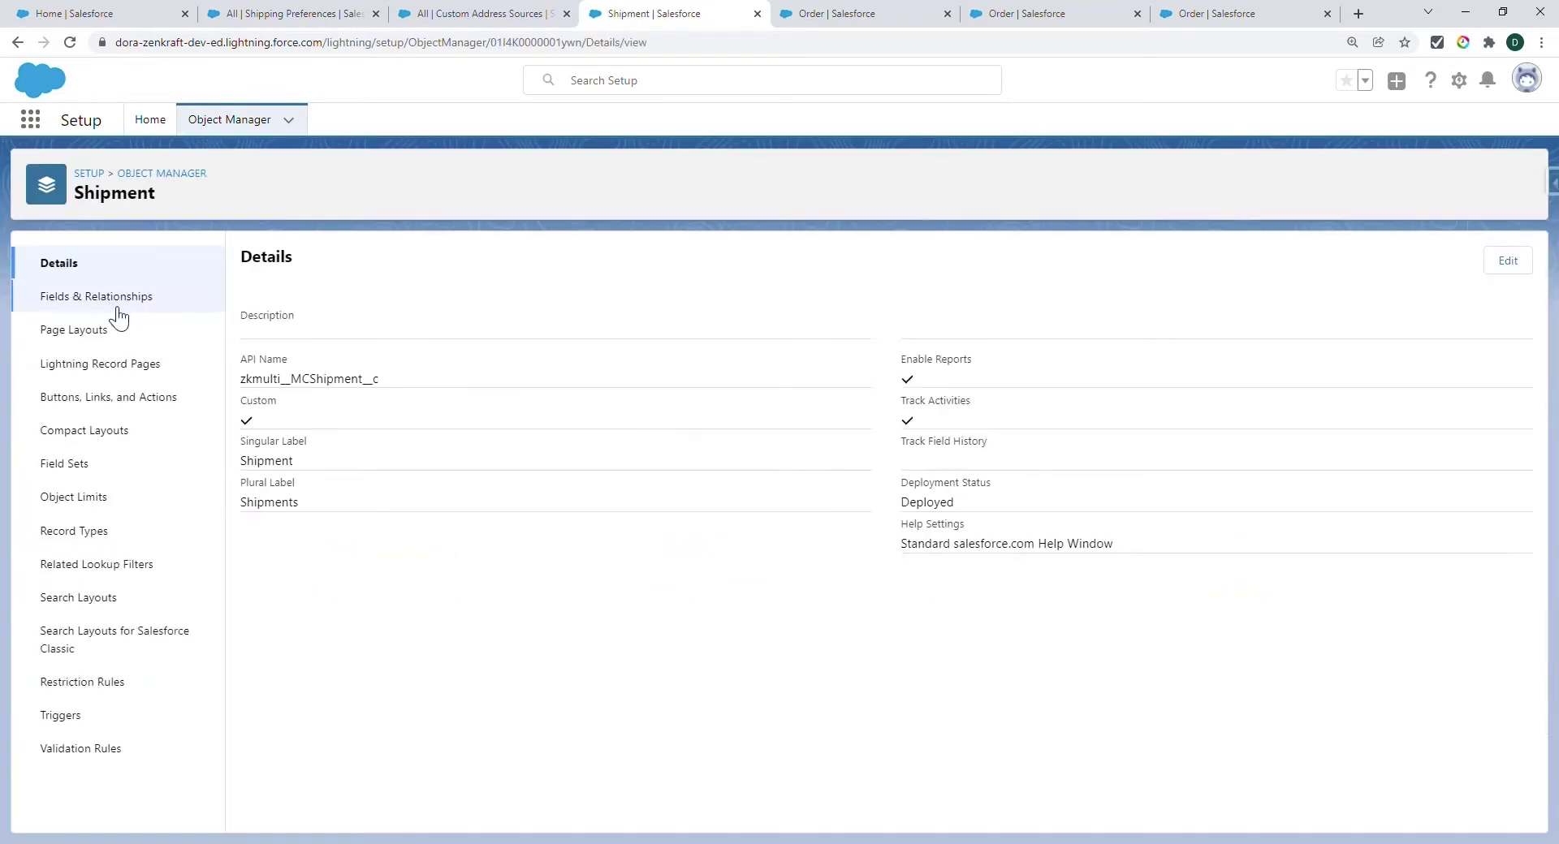
click(114, 302)
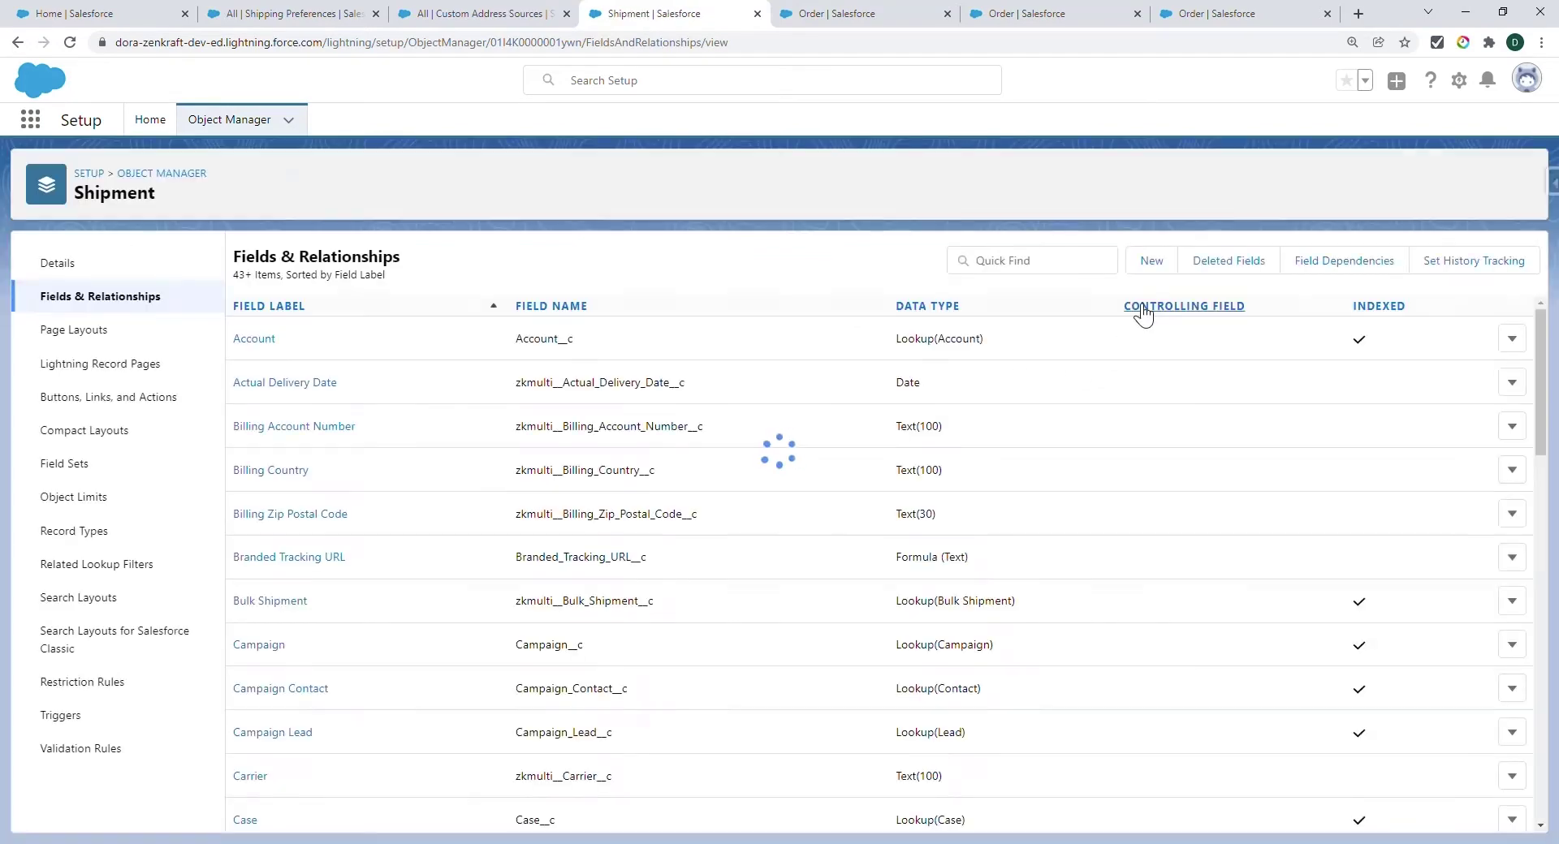
Step: Create and save an 'Order Lookup' lookup relationship to Order, with default visibility and layouts
click(1151, 261)
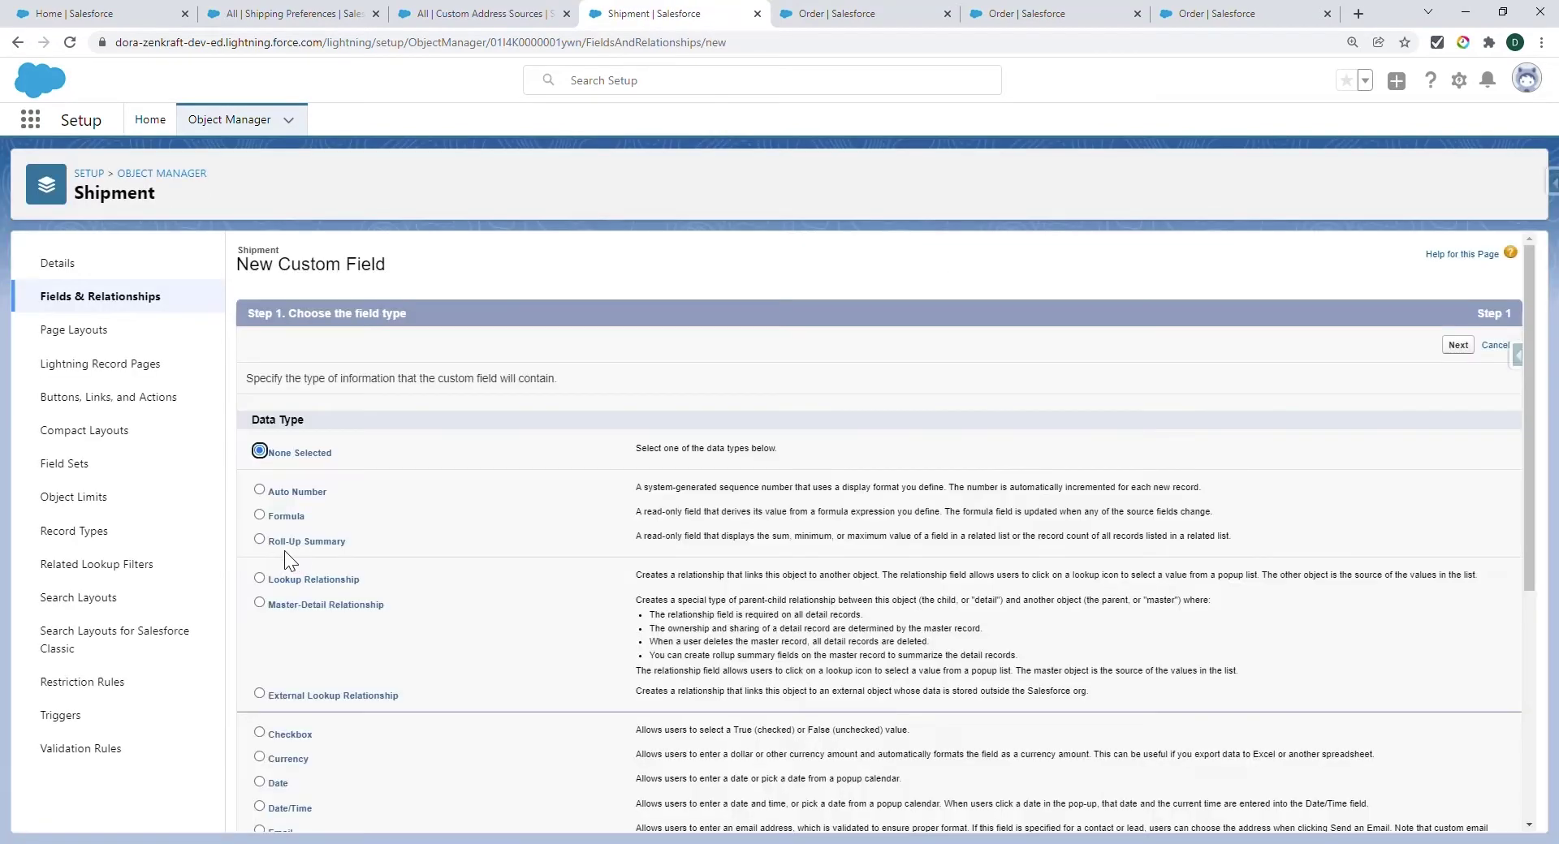
click(275, 575)
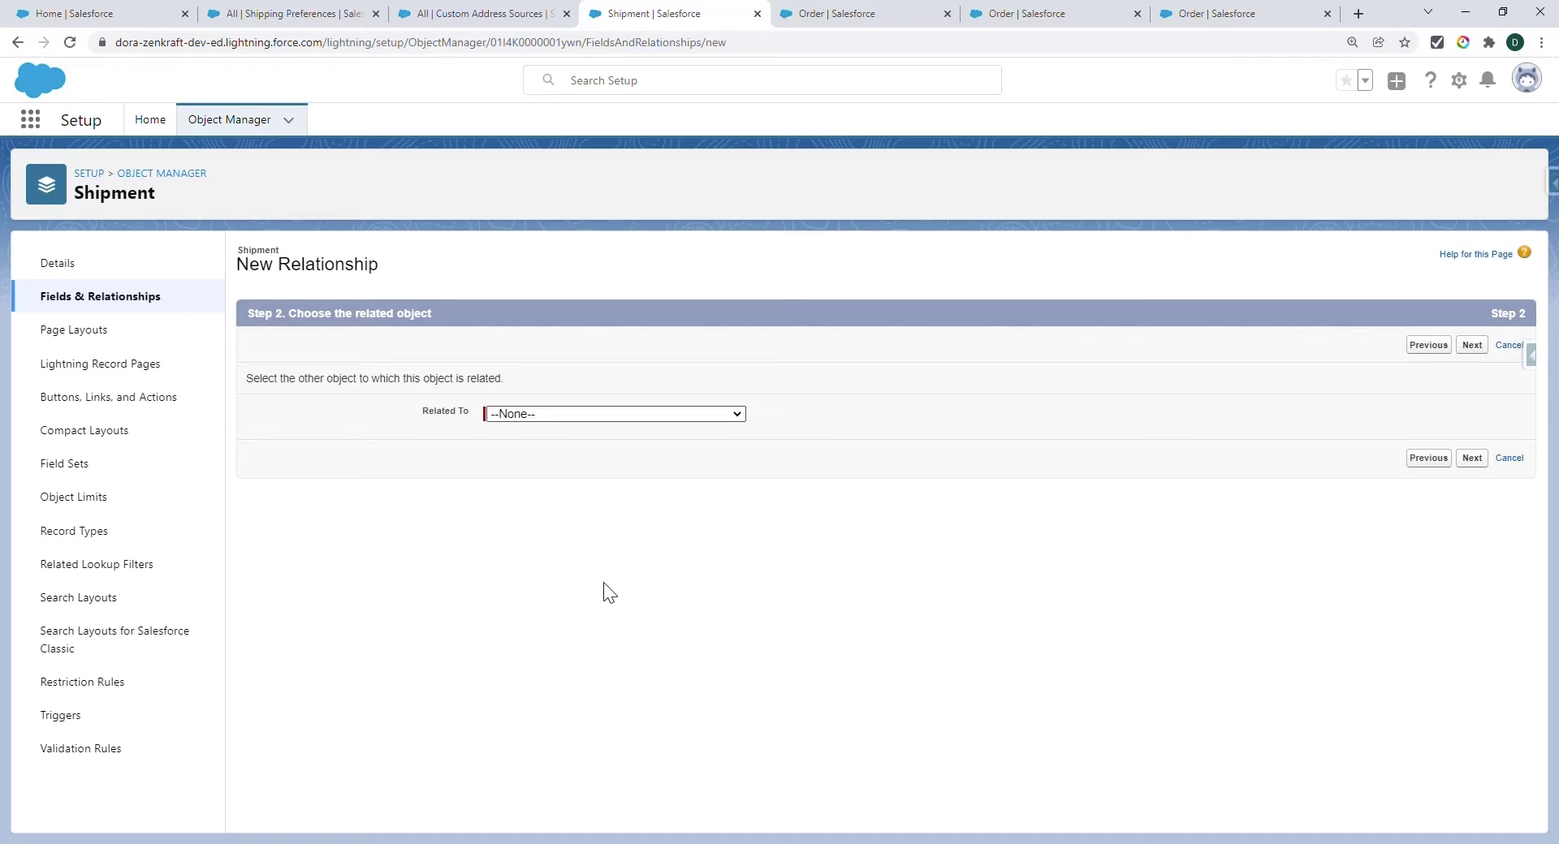
text(Order)
click(1472, 346)
click(567, 385)
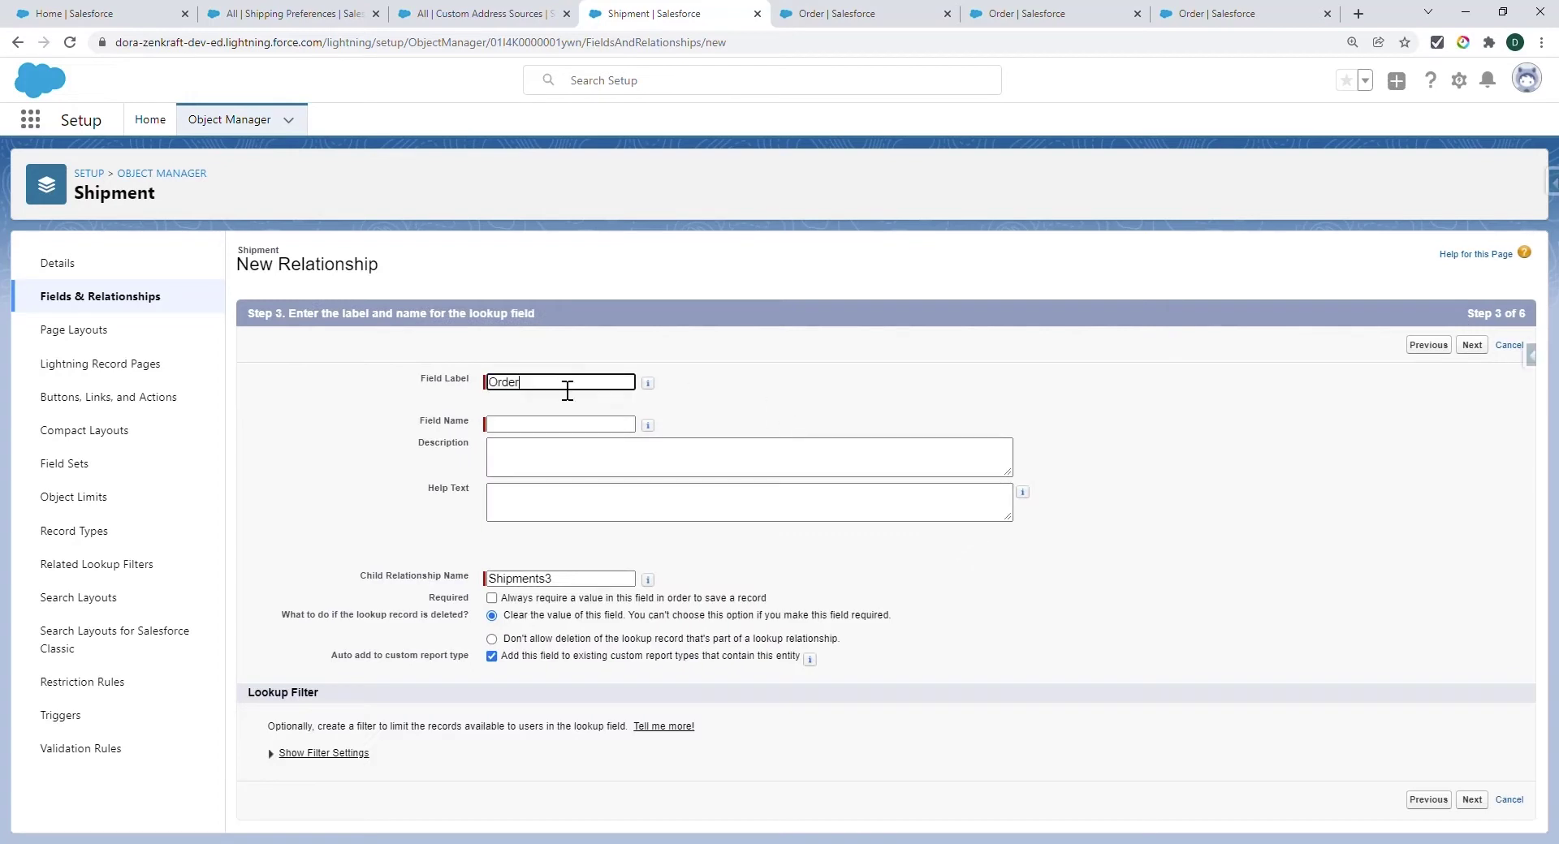
text(Lookup)
click(762, 426)
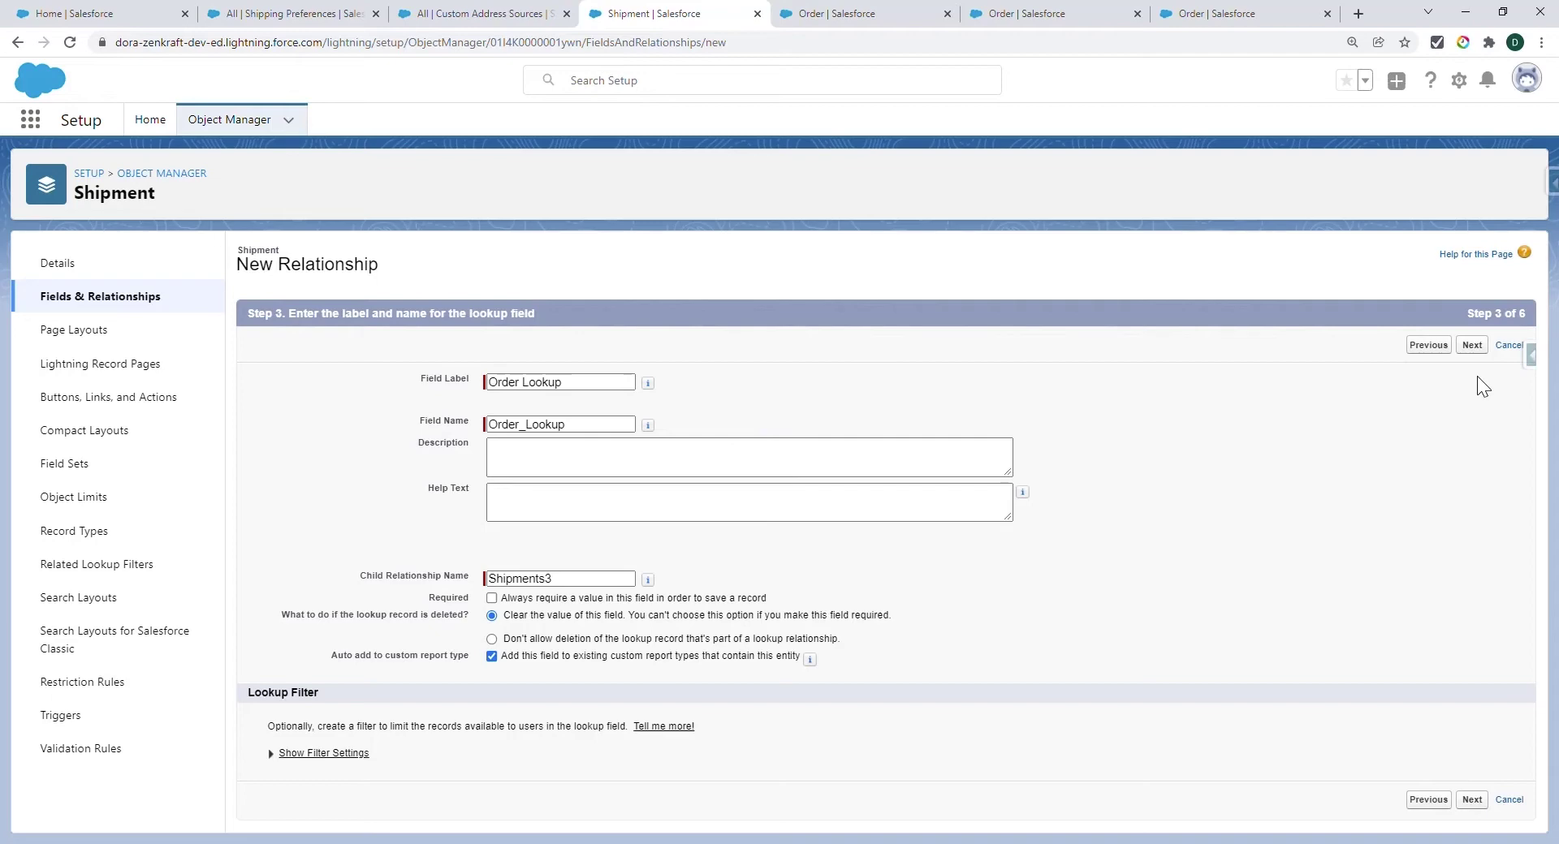
click(1471, 346)
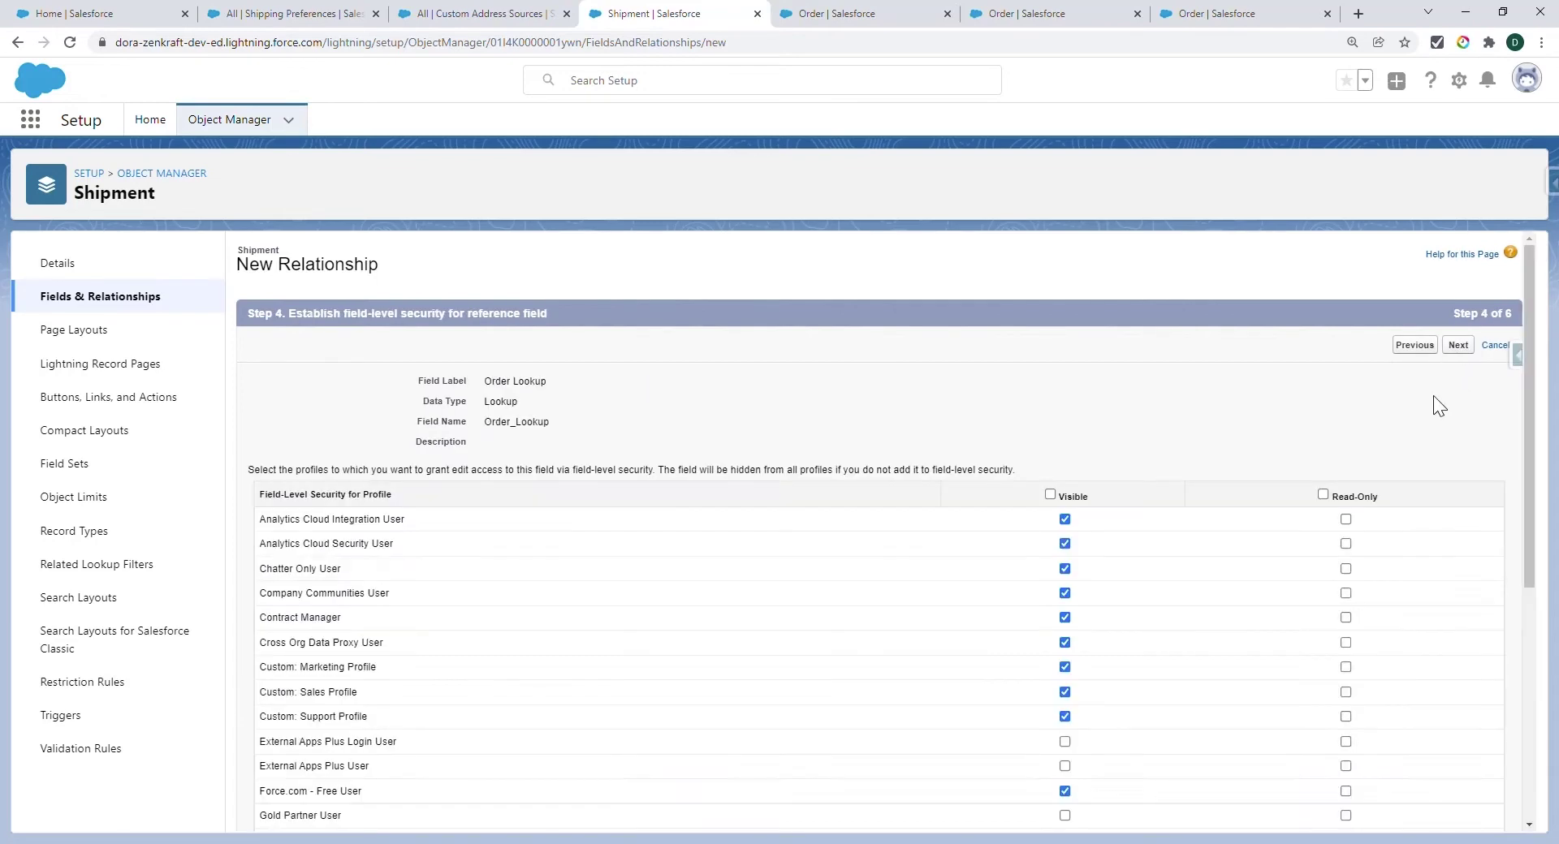
click(1460, 347)
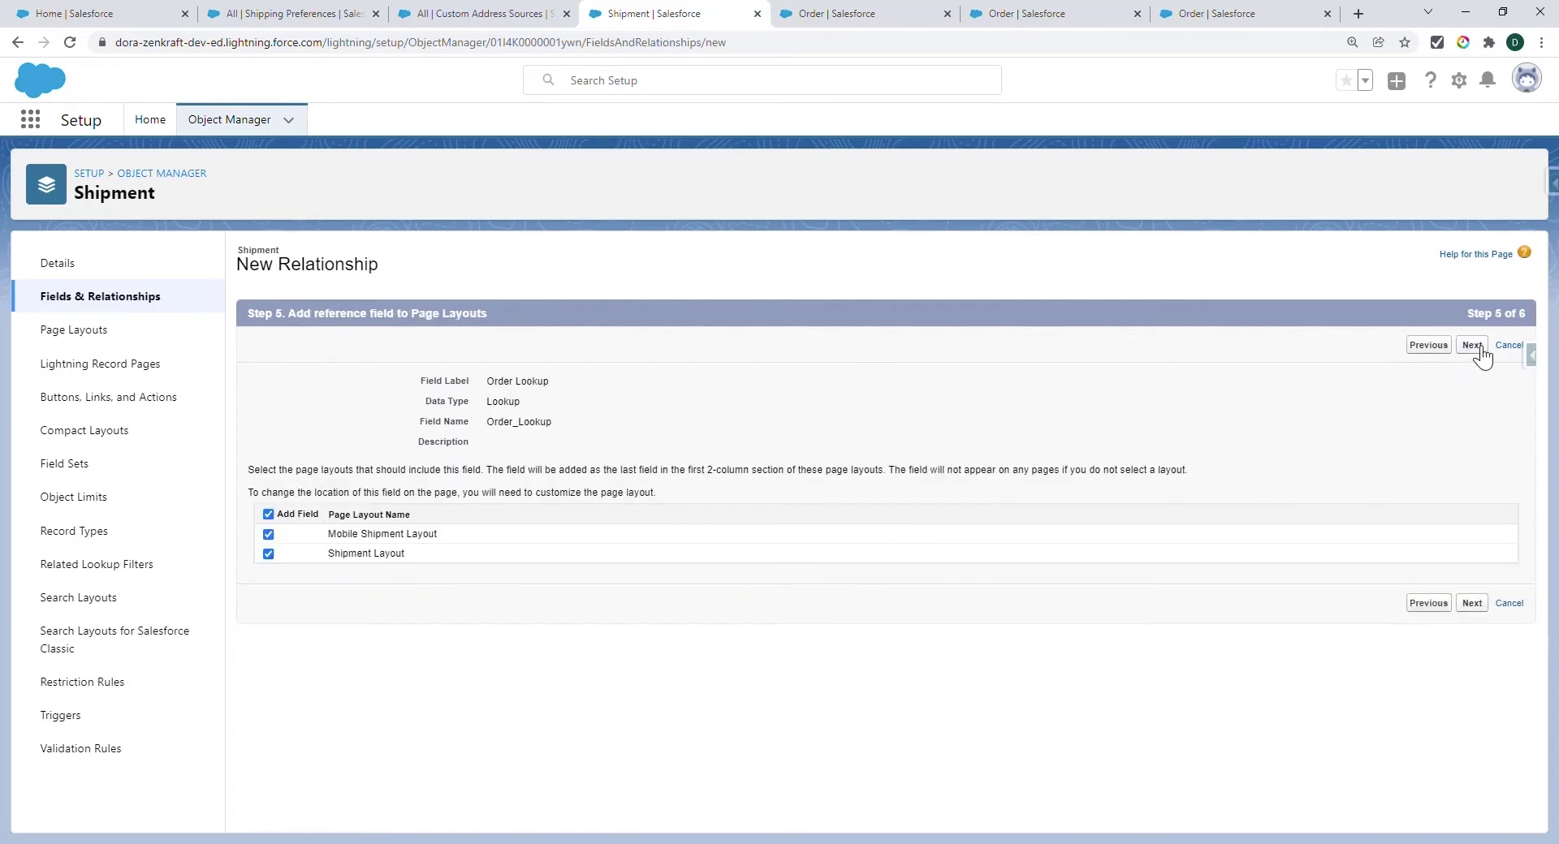
click(1472, 346)
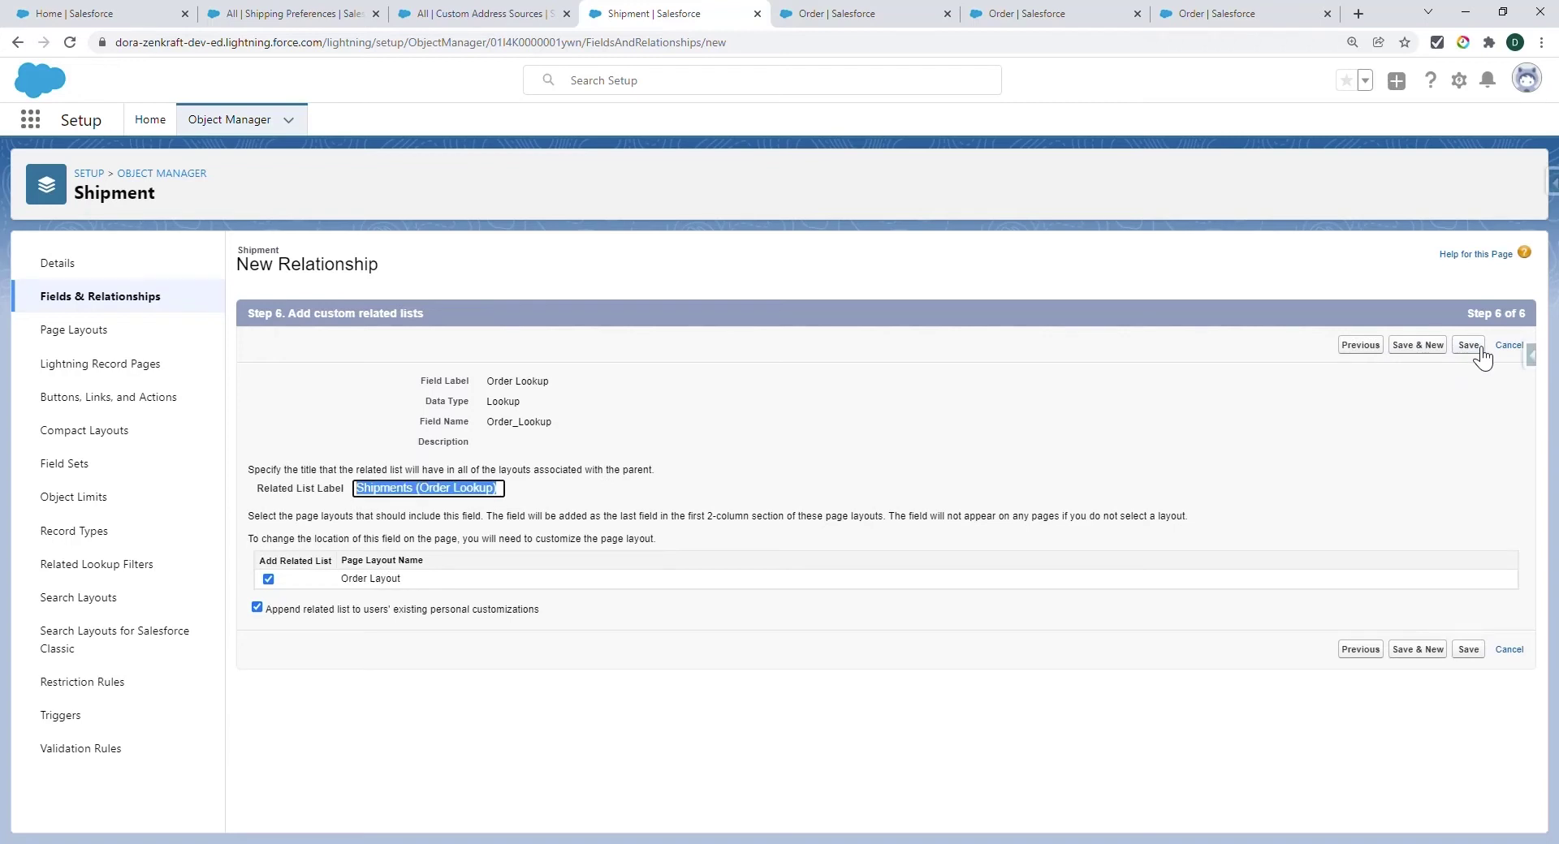
click(1477, 349)
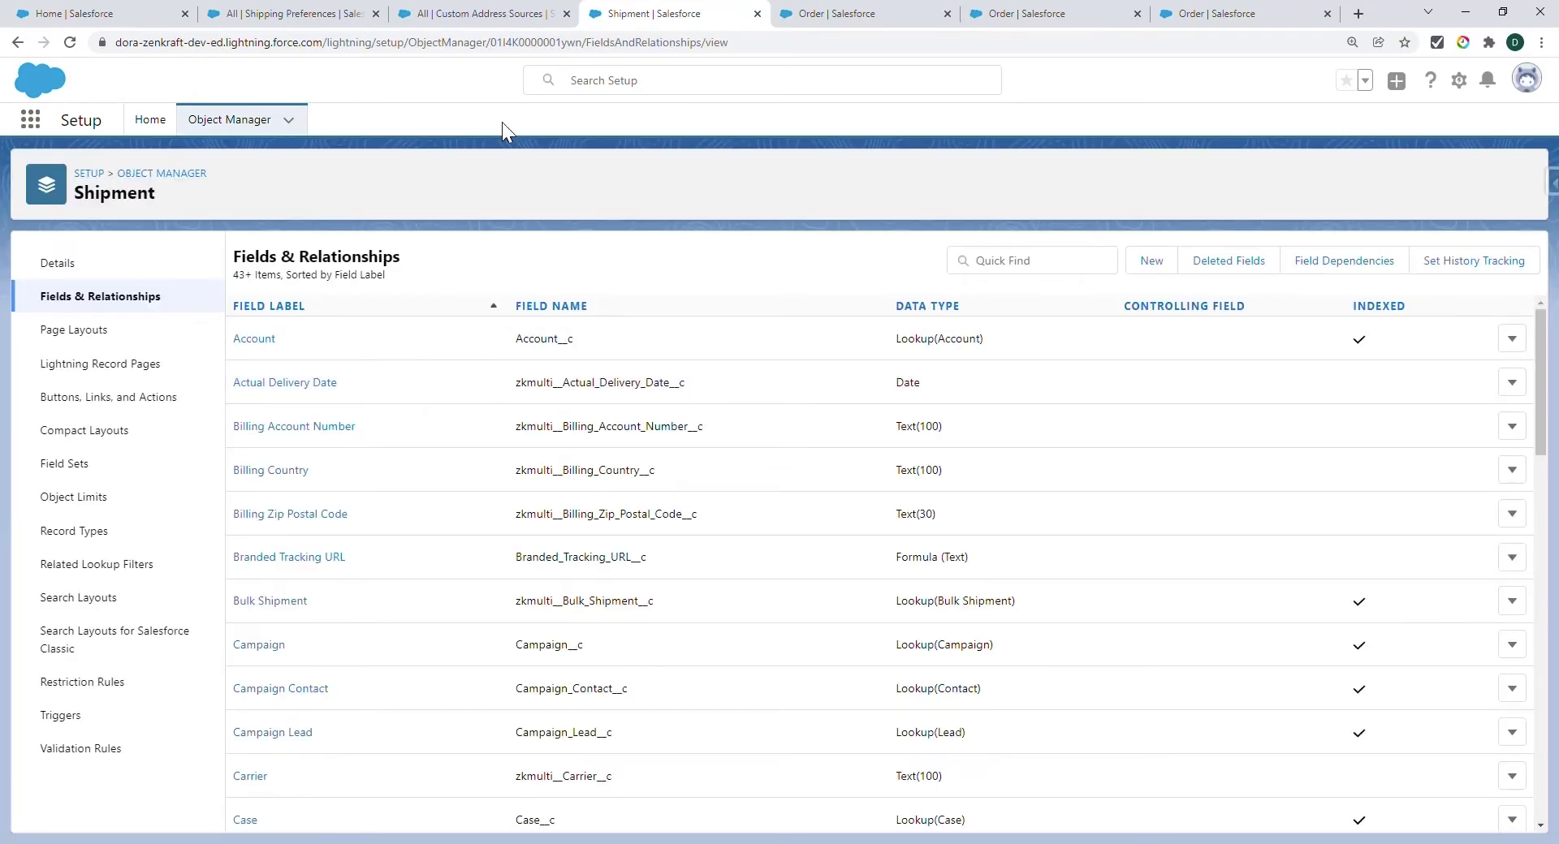
Step: Begin a new Custom Address Source 'Order' with Shipment lookup field Order_Lookup__c / Order
click(486, 13)
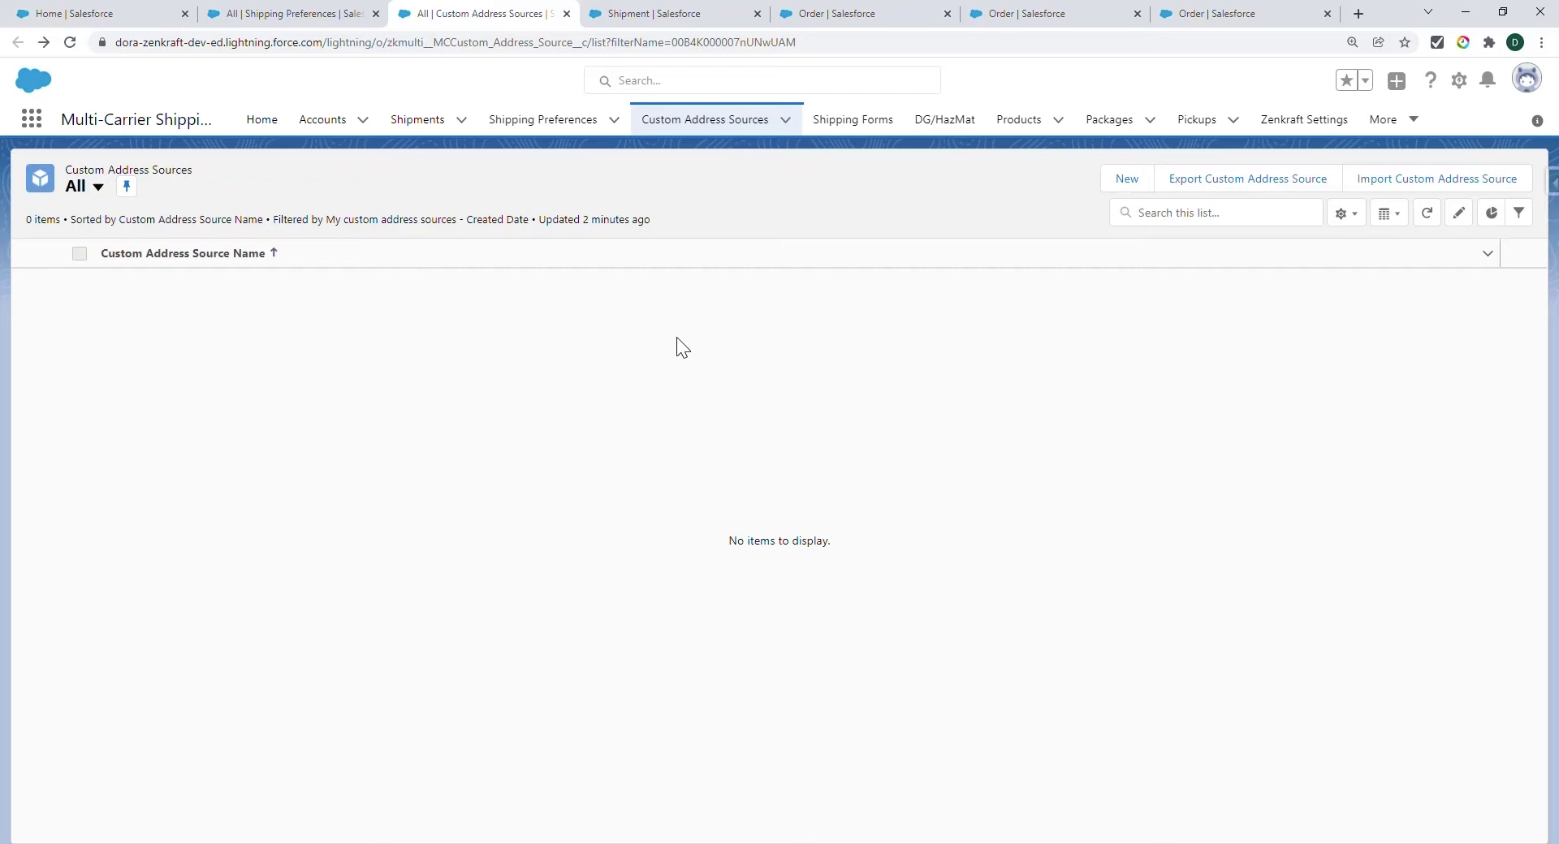
click(1126, 179)
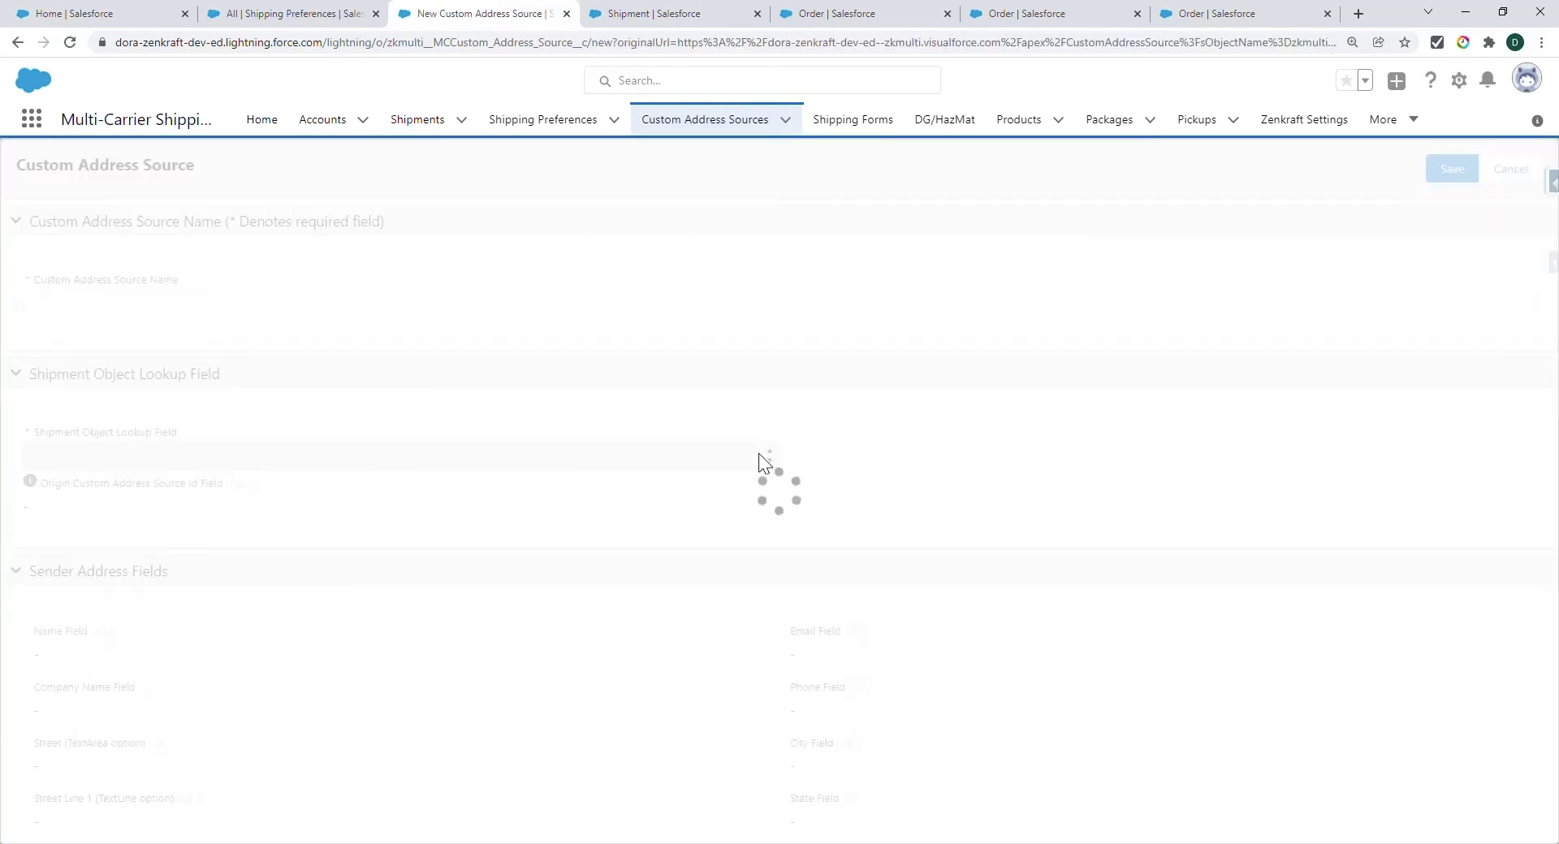
click(191, 317)
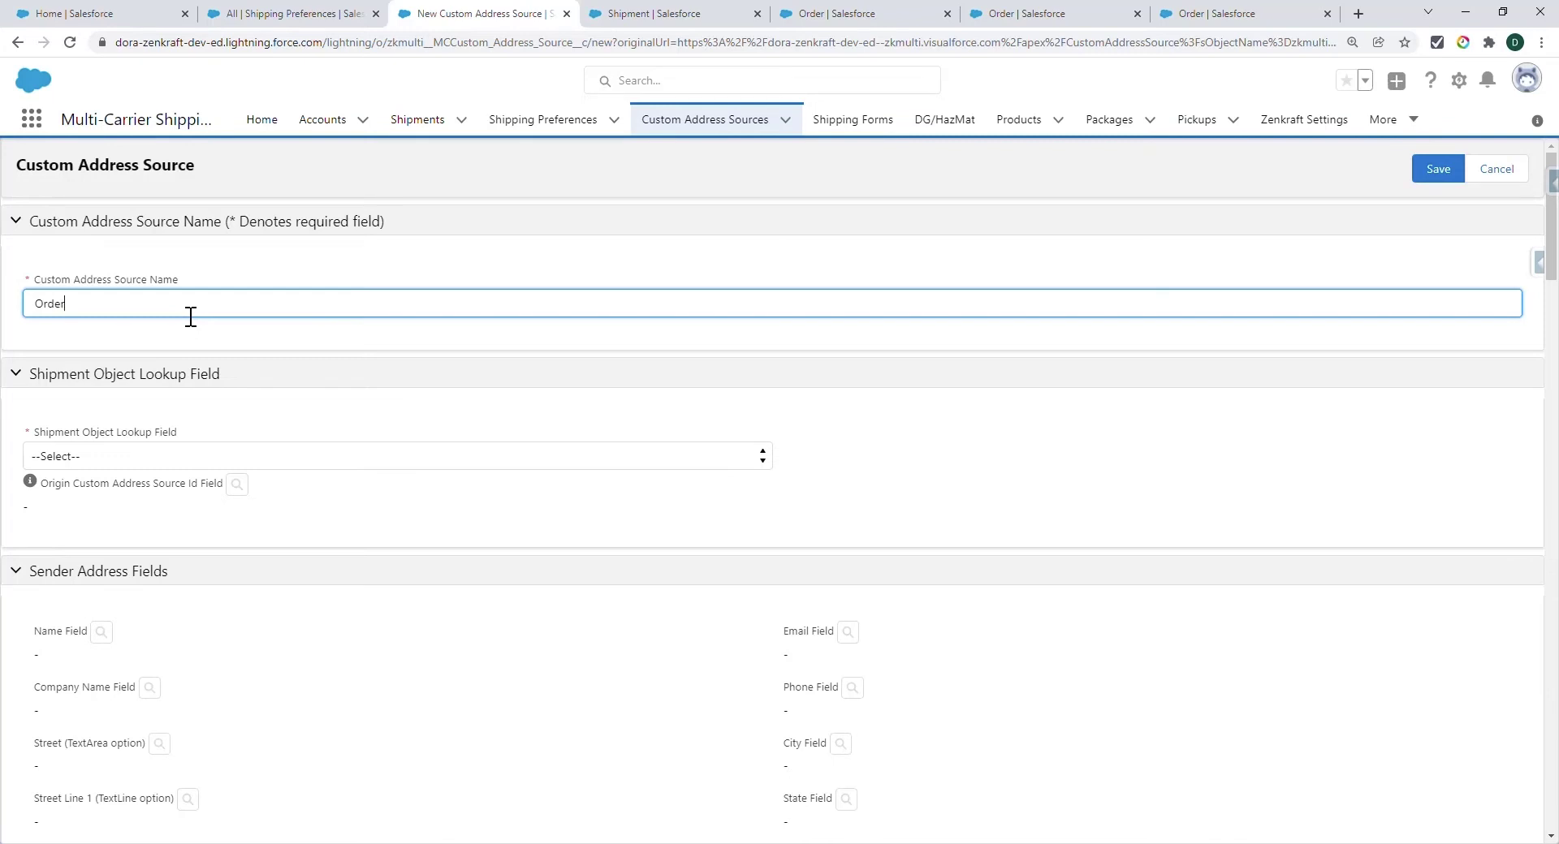
click(276, 456)
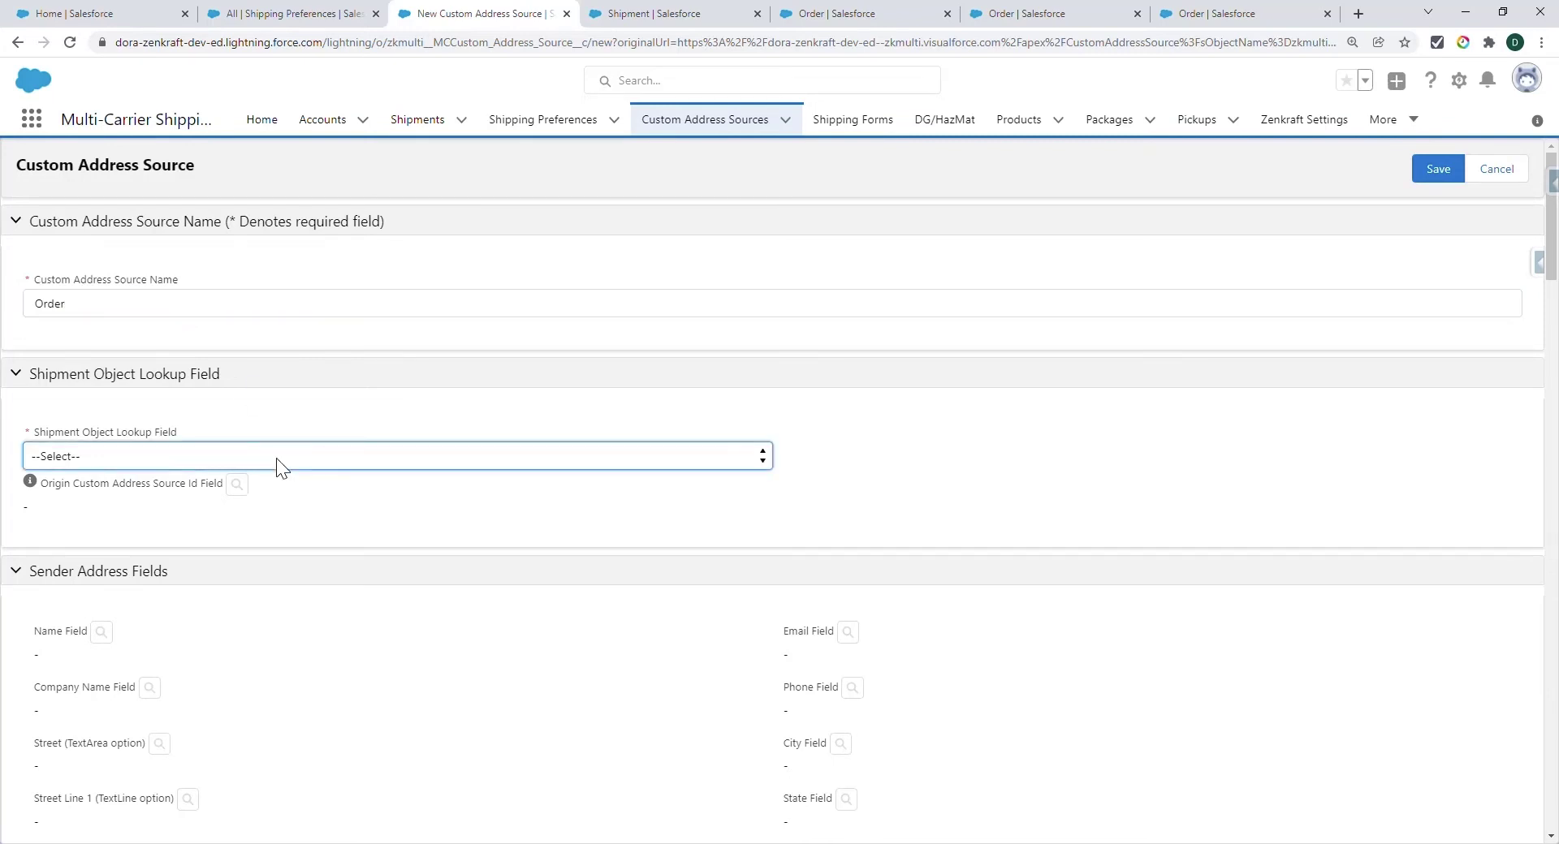
click(186, 505)
click(916, 475)
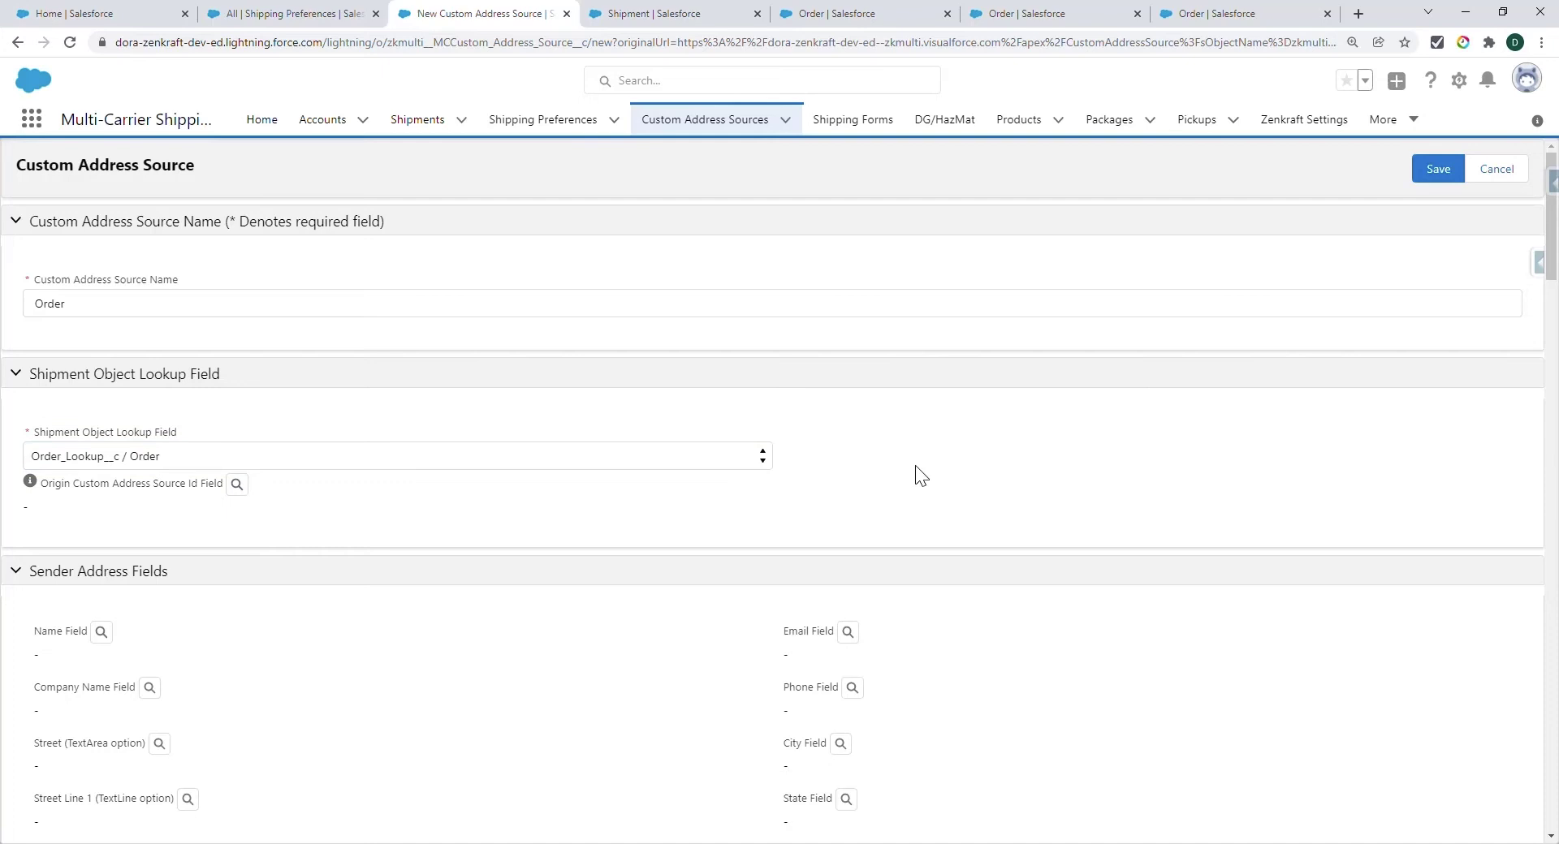
Step: Map the recipient name and company name both to Account.Name
scroll(919, 477, down, 3)
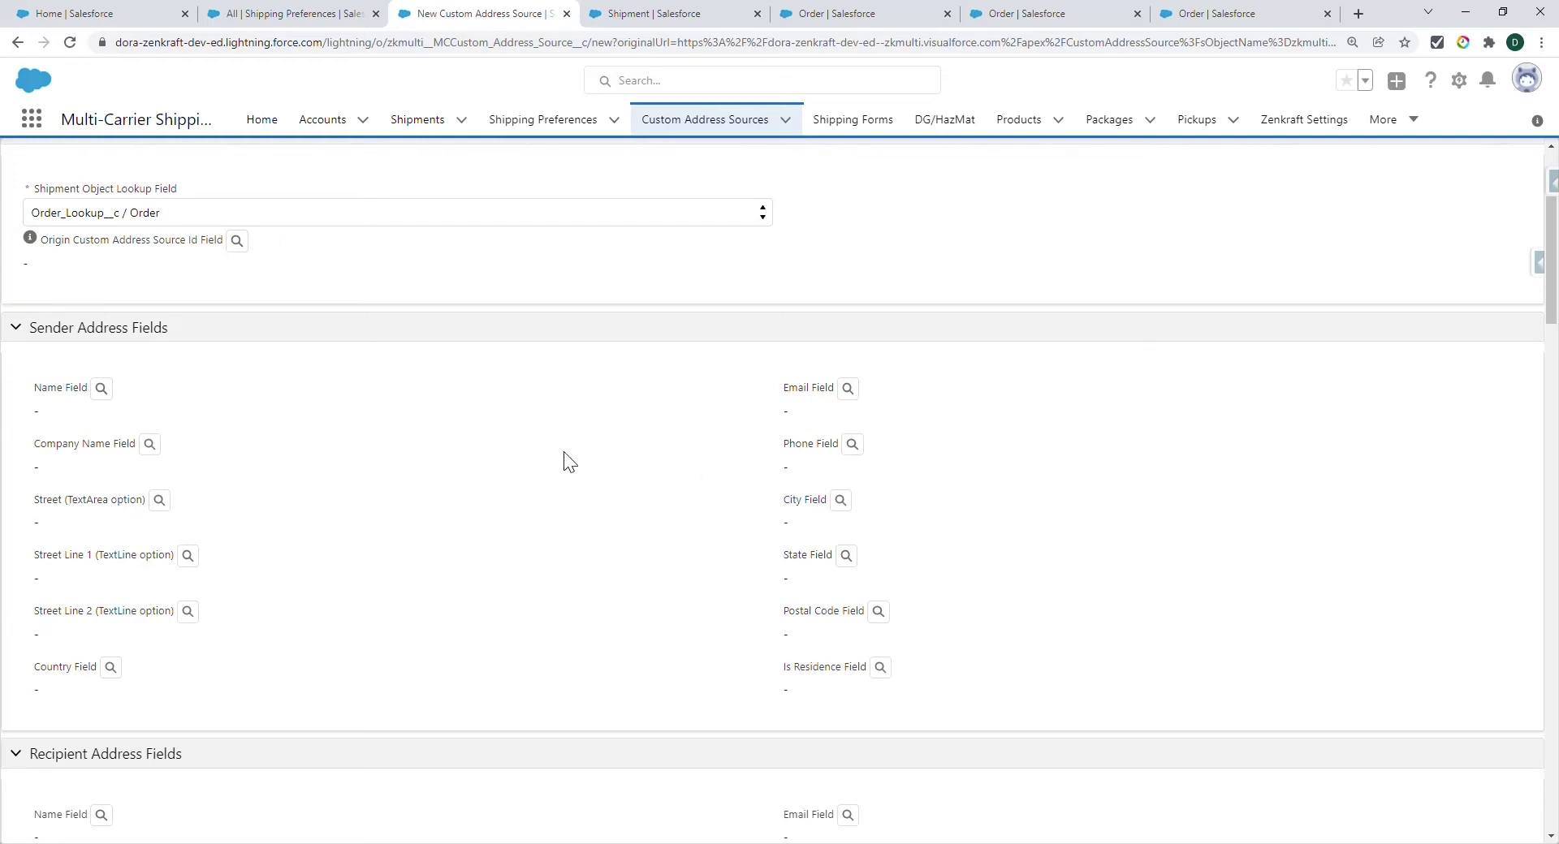
scroll(585, 458, down, 6)
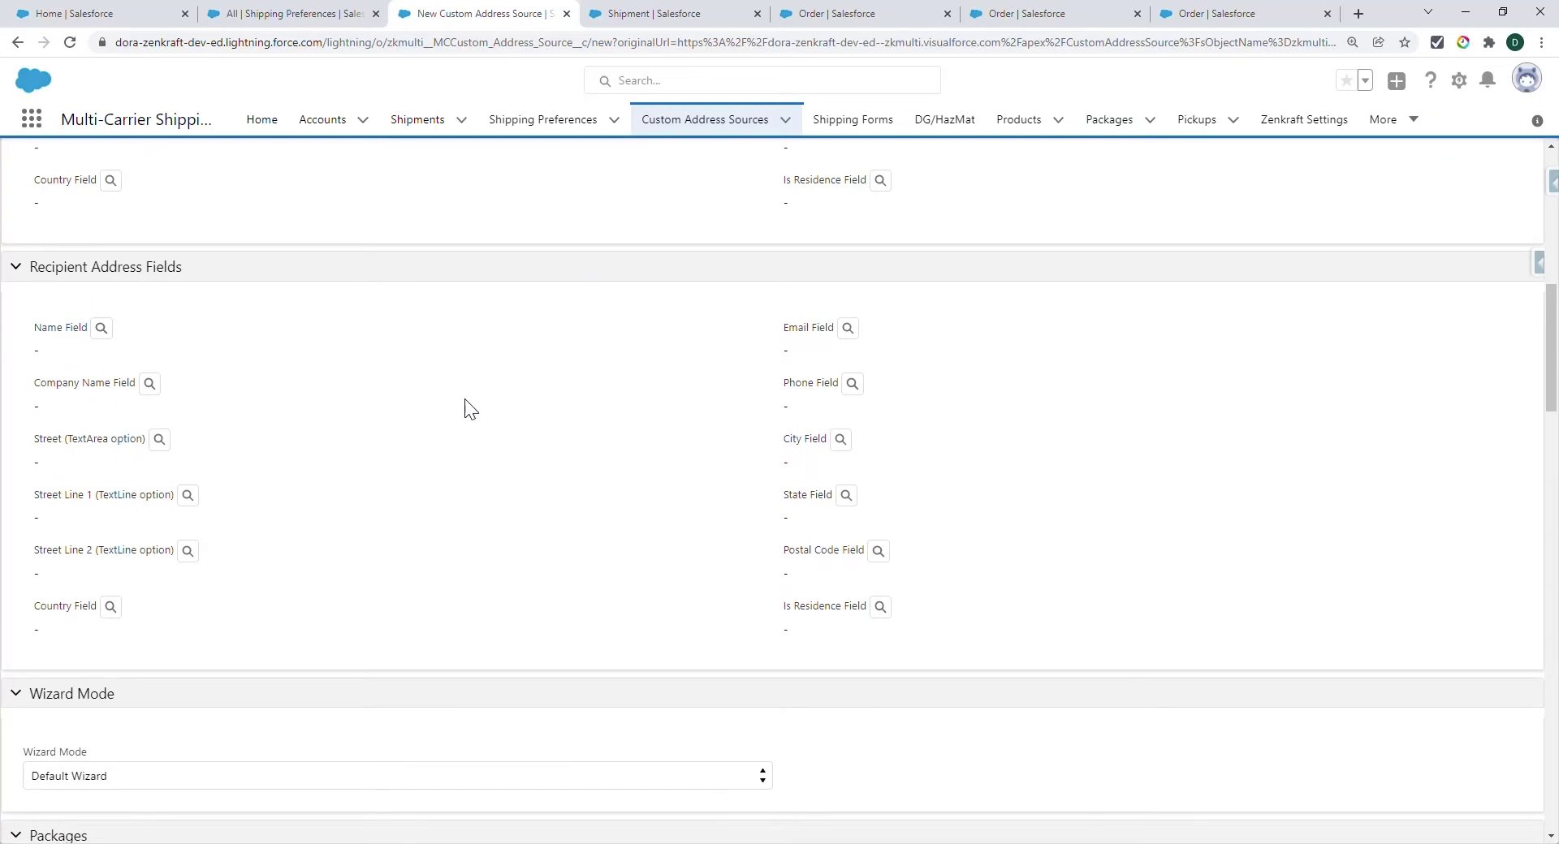
click(101, 328)
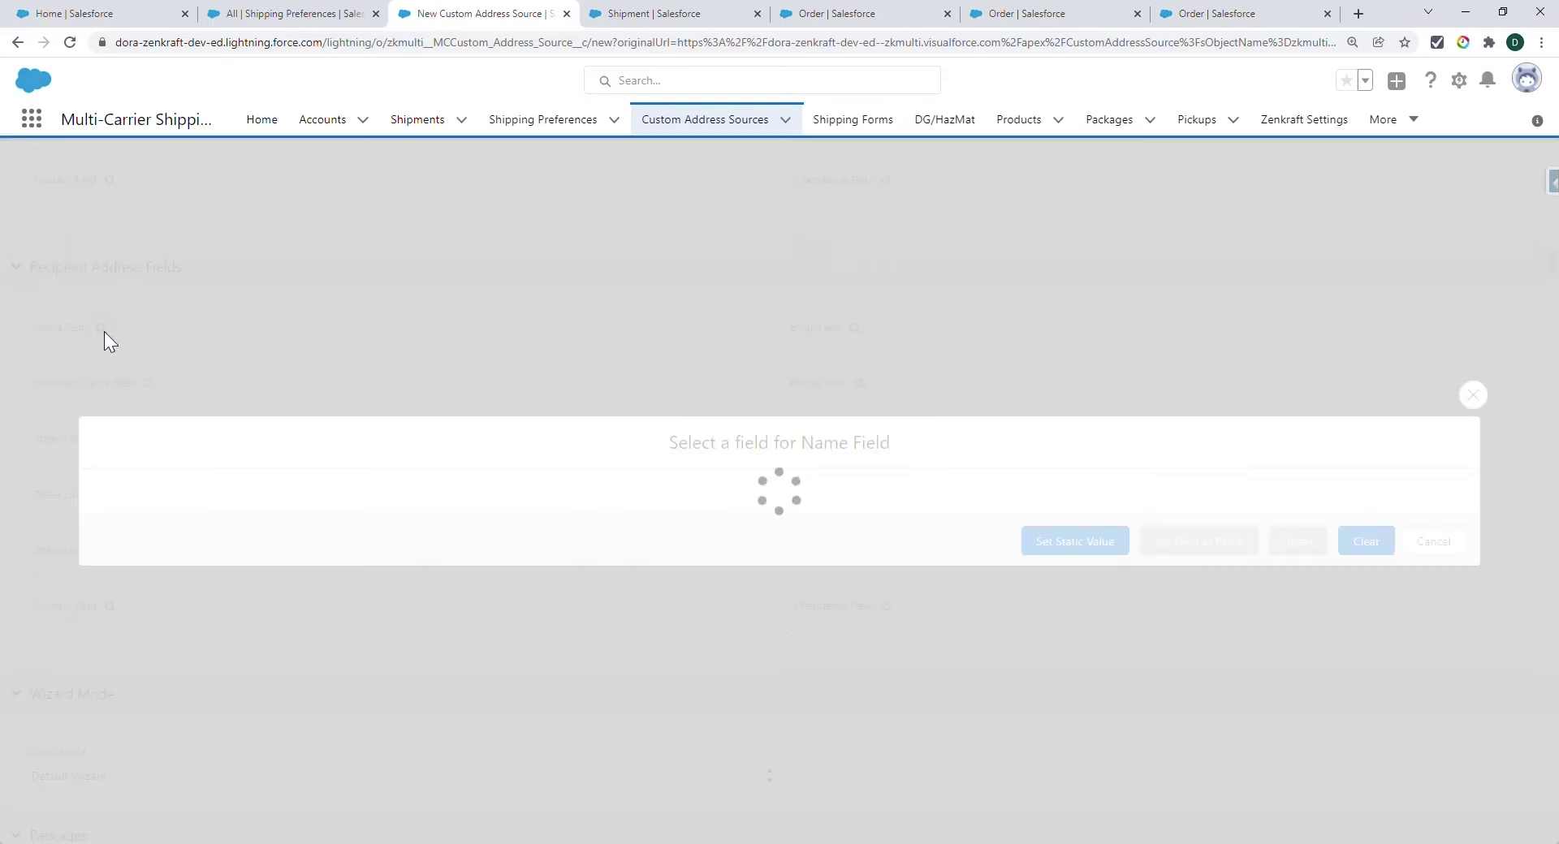
click(134, 426)
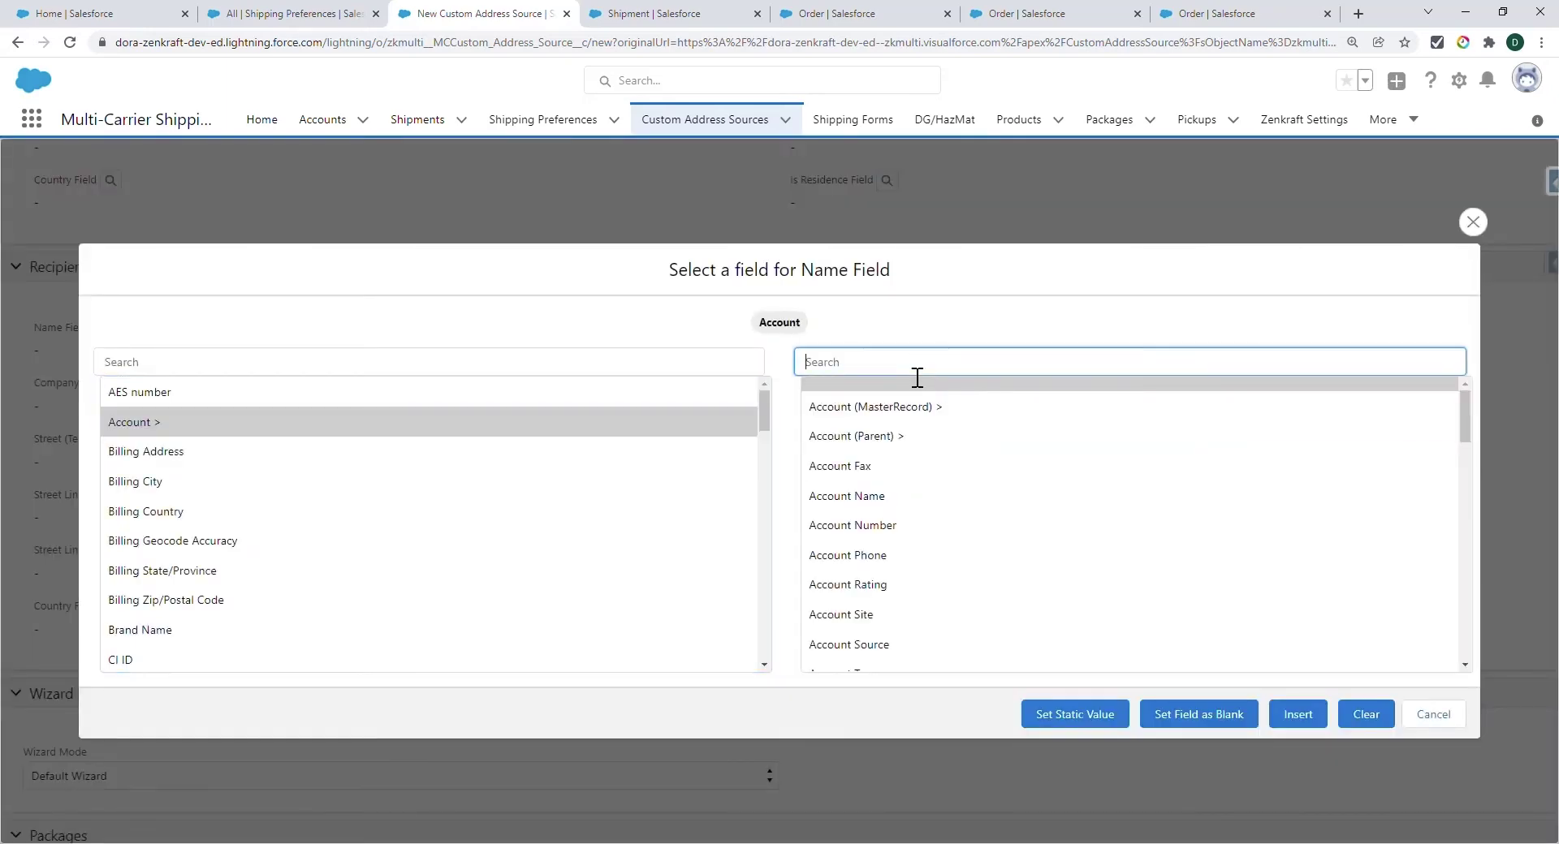
click(870, 485)
click(1300, 718)
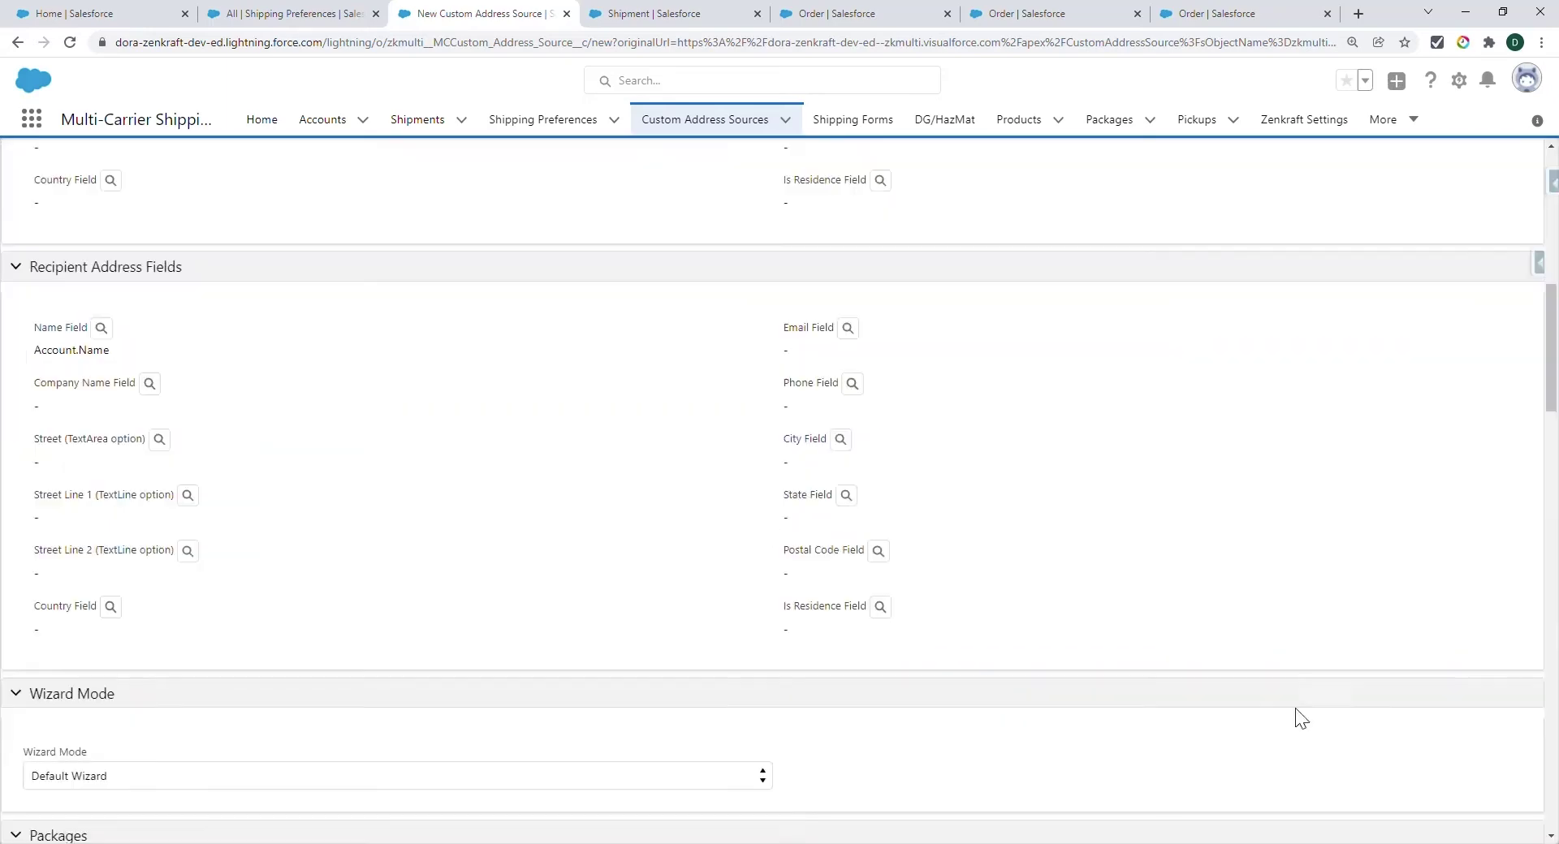
click(149, 384)
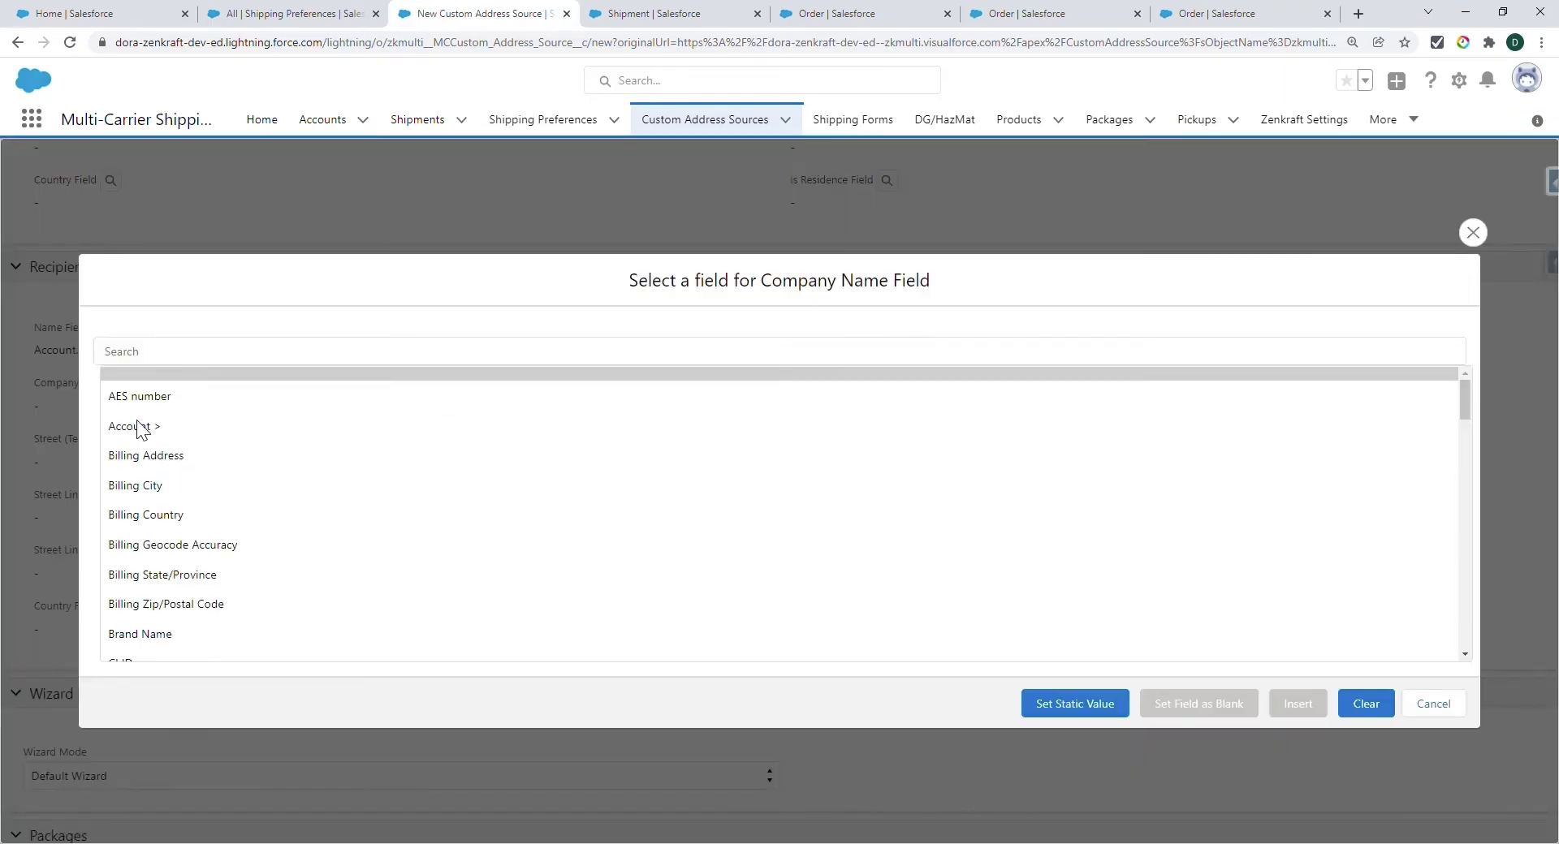
click(134, 426)
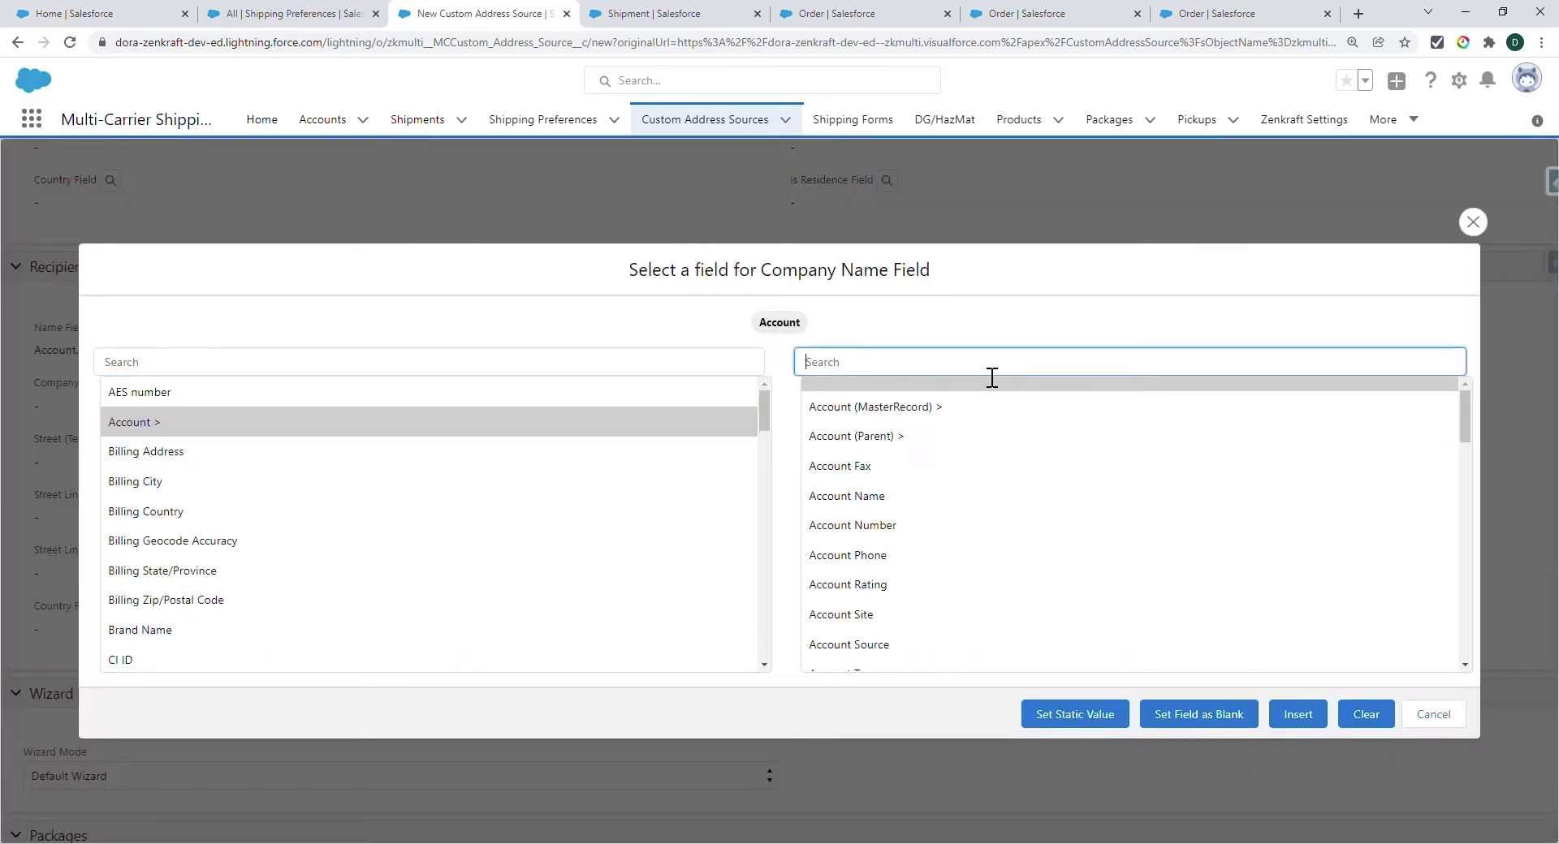
click(891, 524)
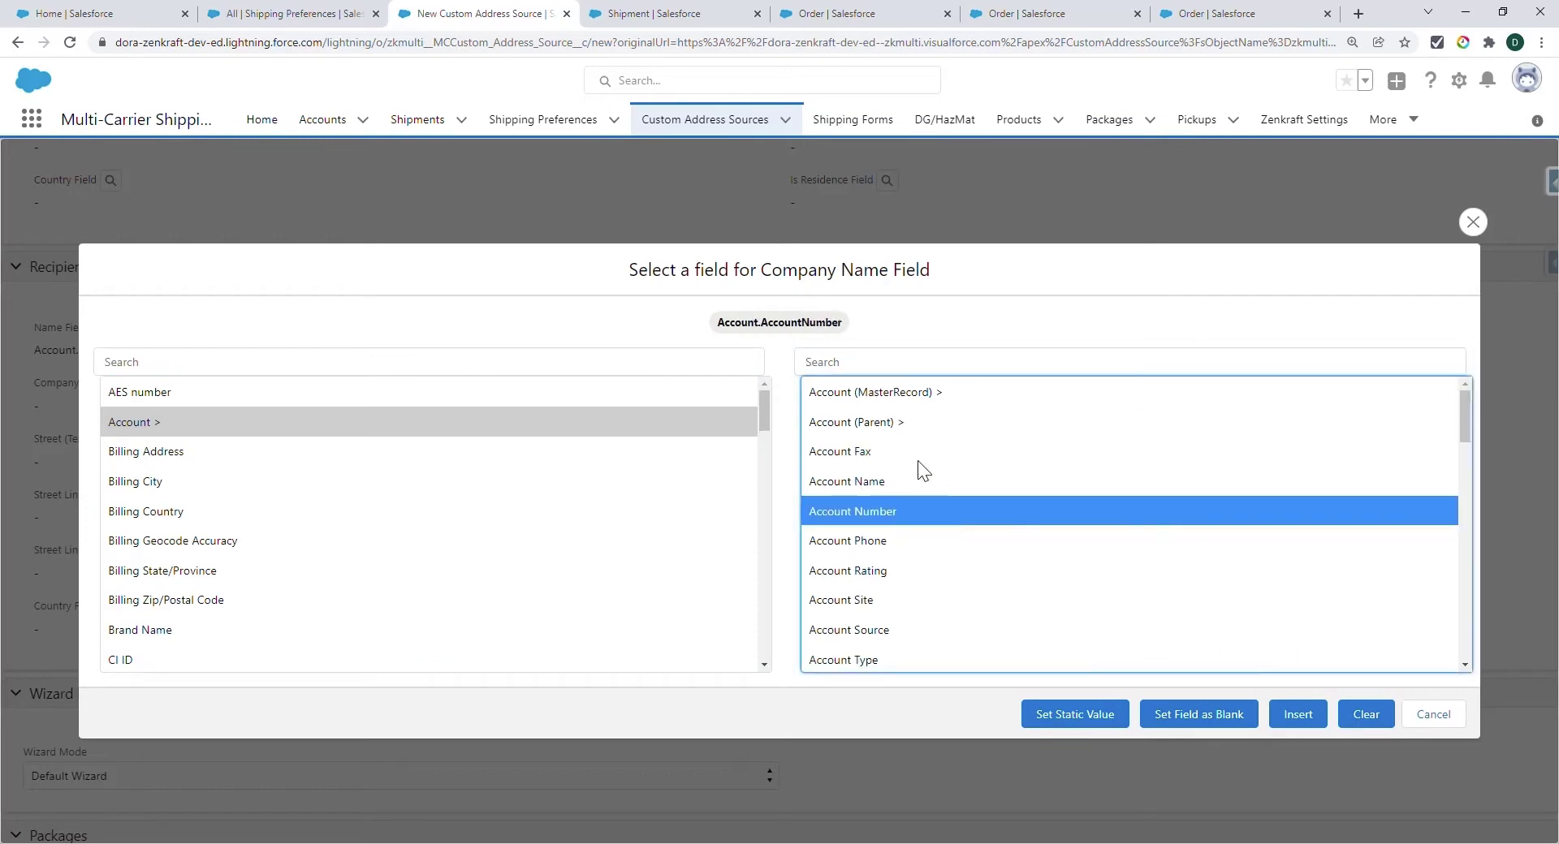
click(877, 481)
click(1299, 715)
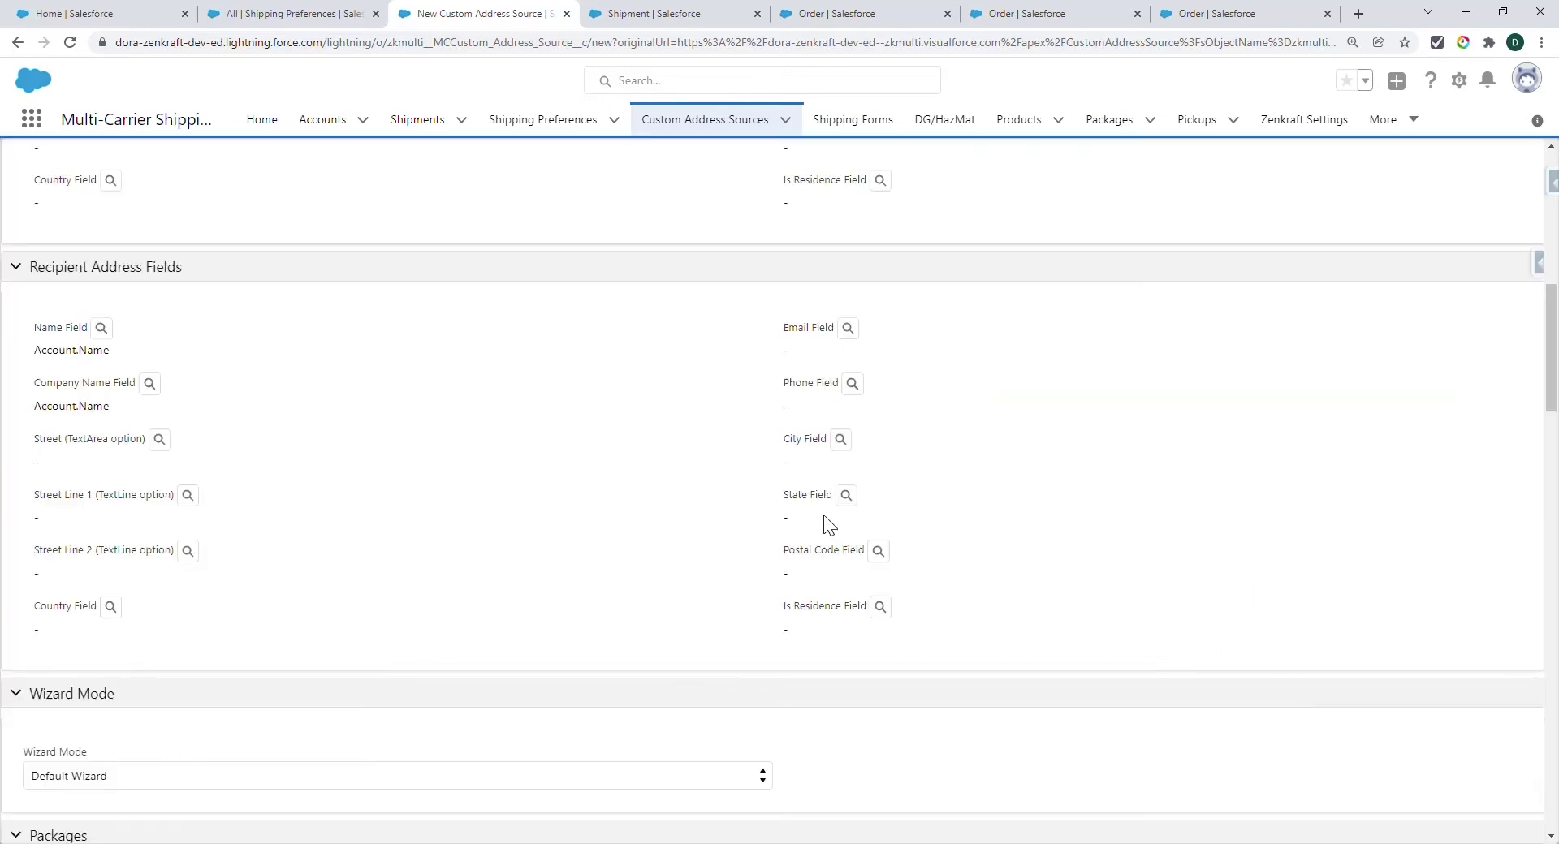
Step: Map the recipient street to Shipping Street and country to Shipping Country
click(159, 440)
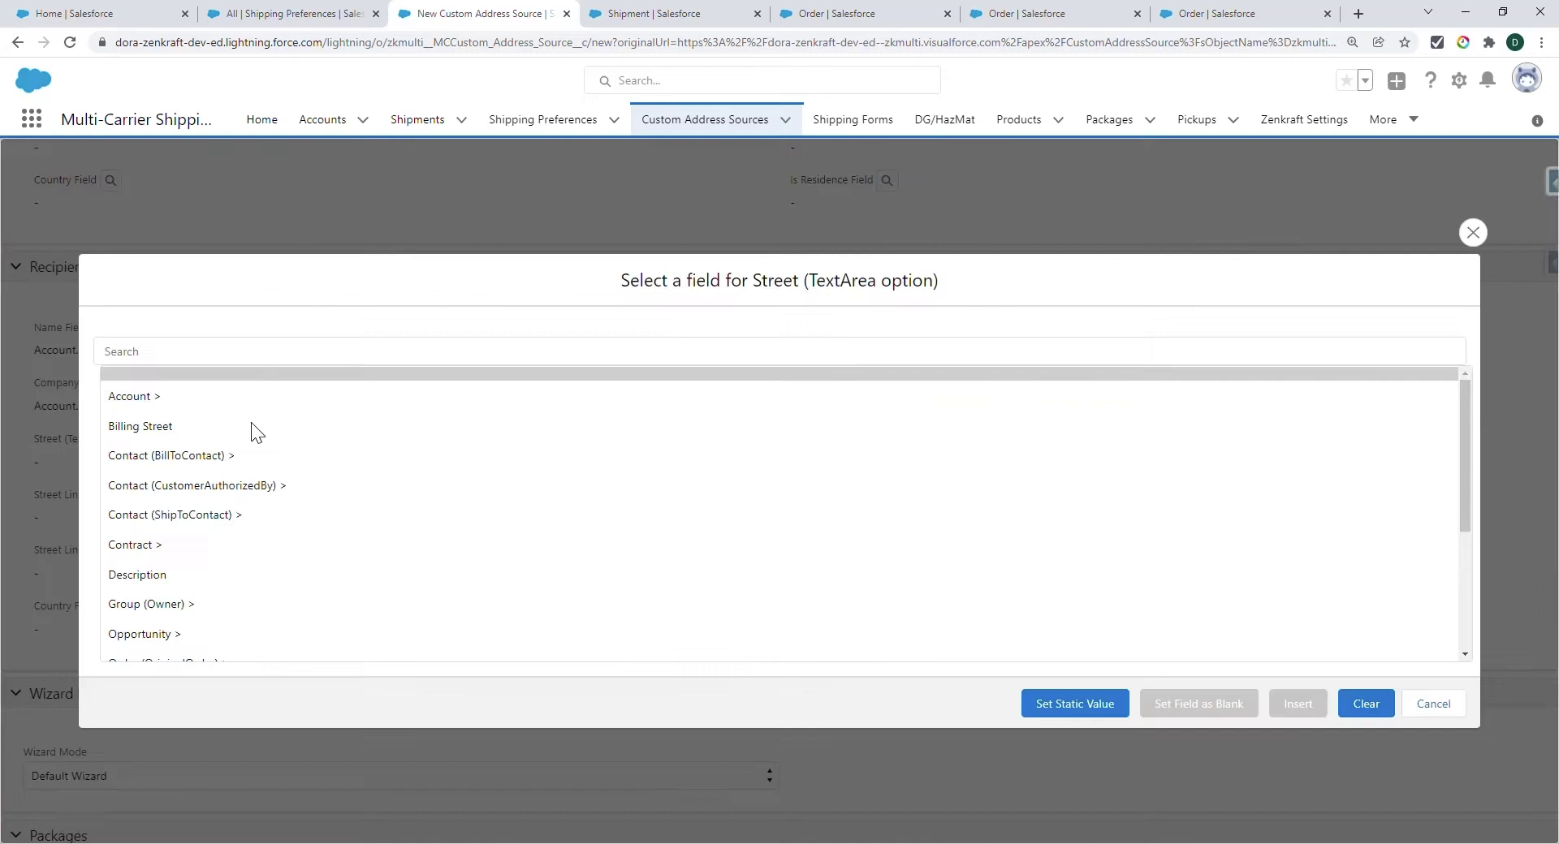
click(229, 362)
text(stre)
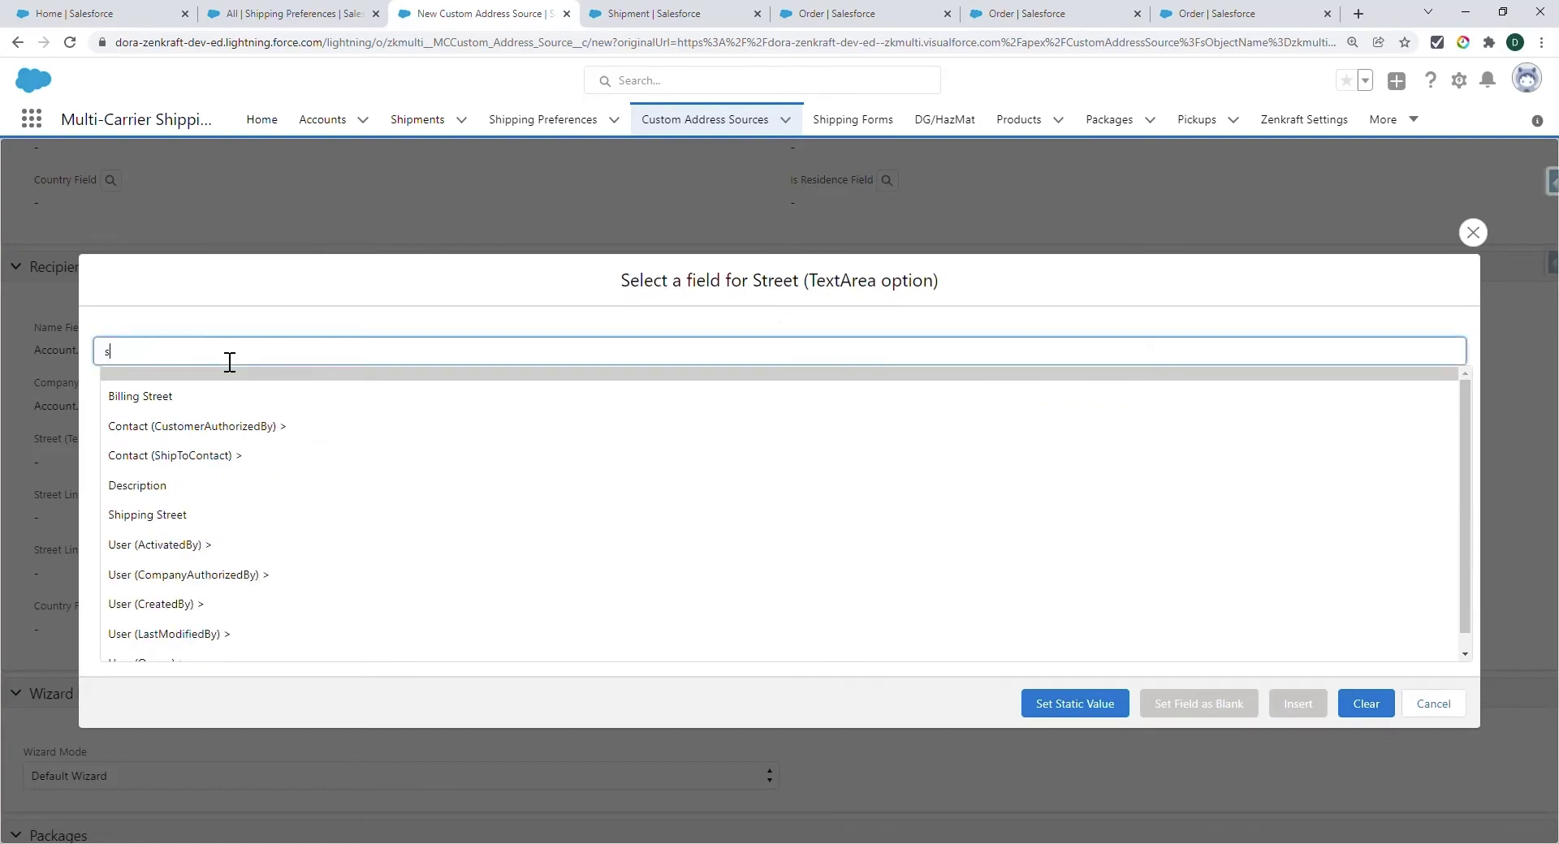
click(215, 427)
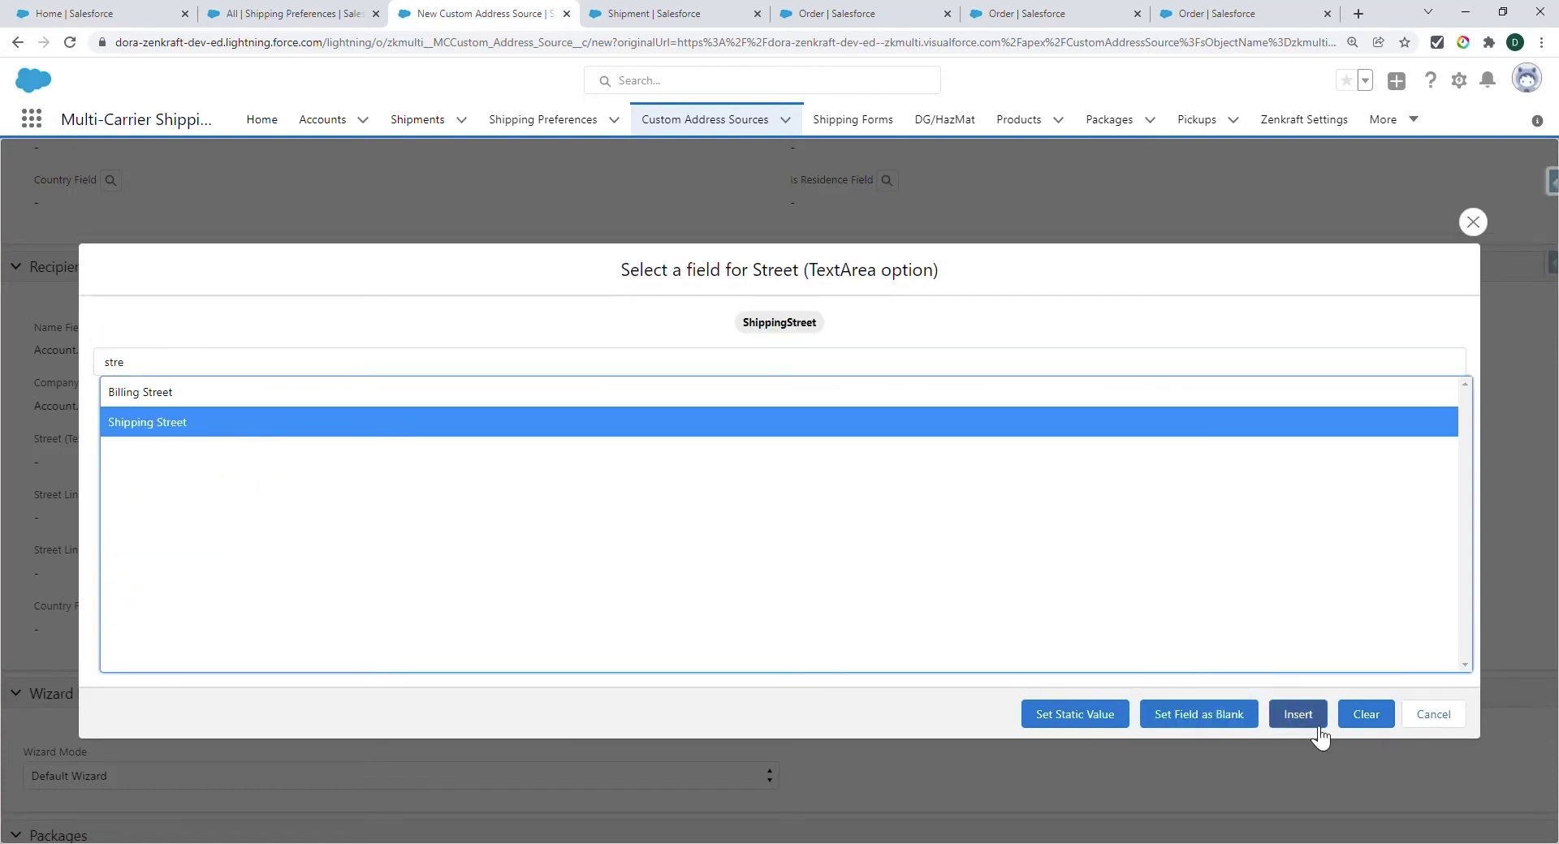
click(1299, 713)
click(110, 607)
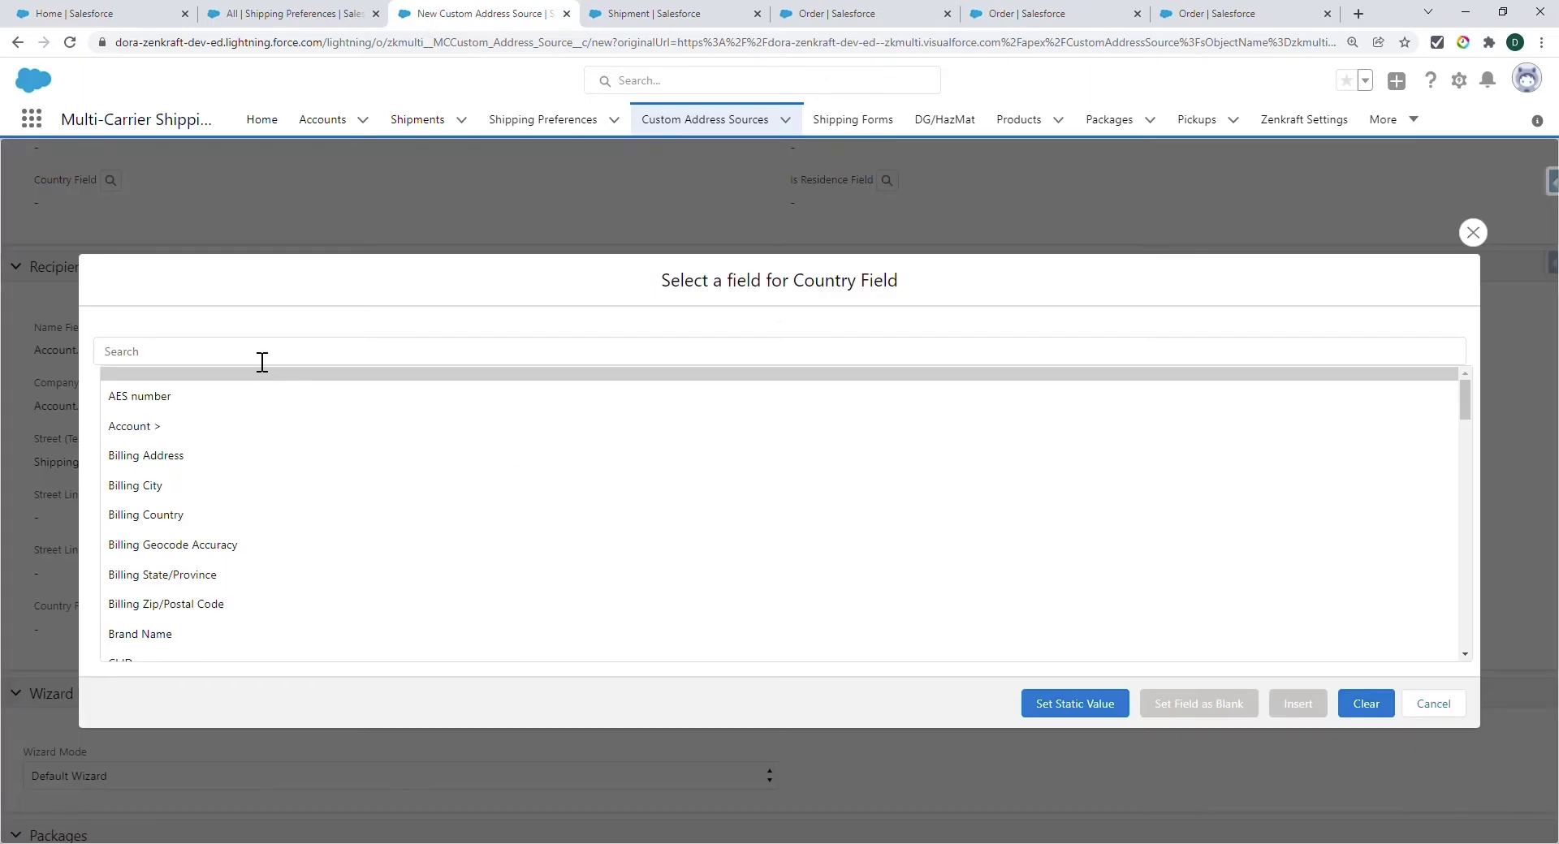
click(262, 362)
text(countr)
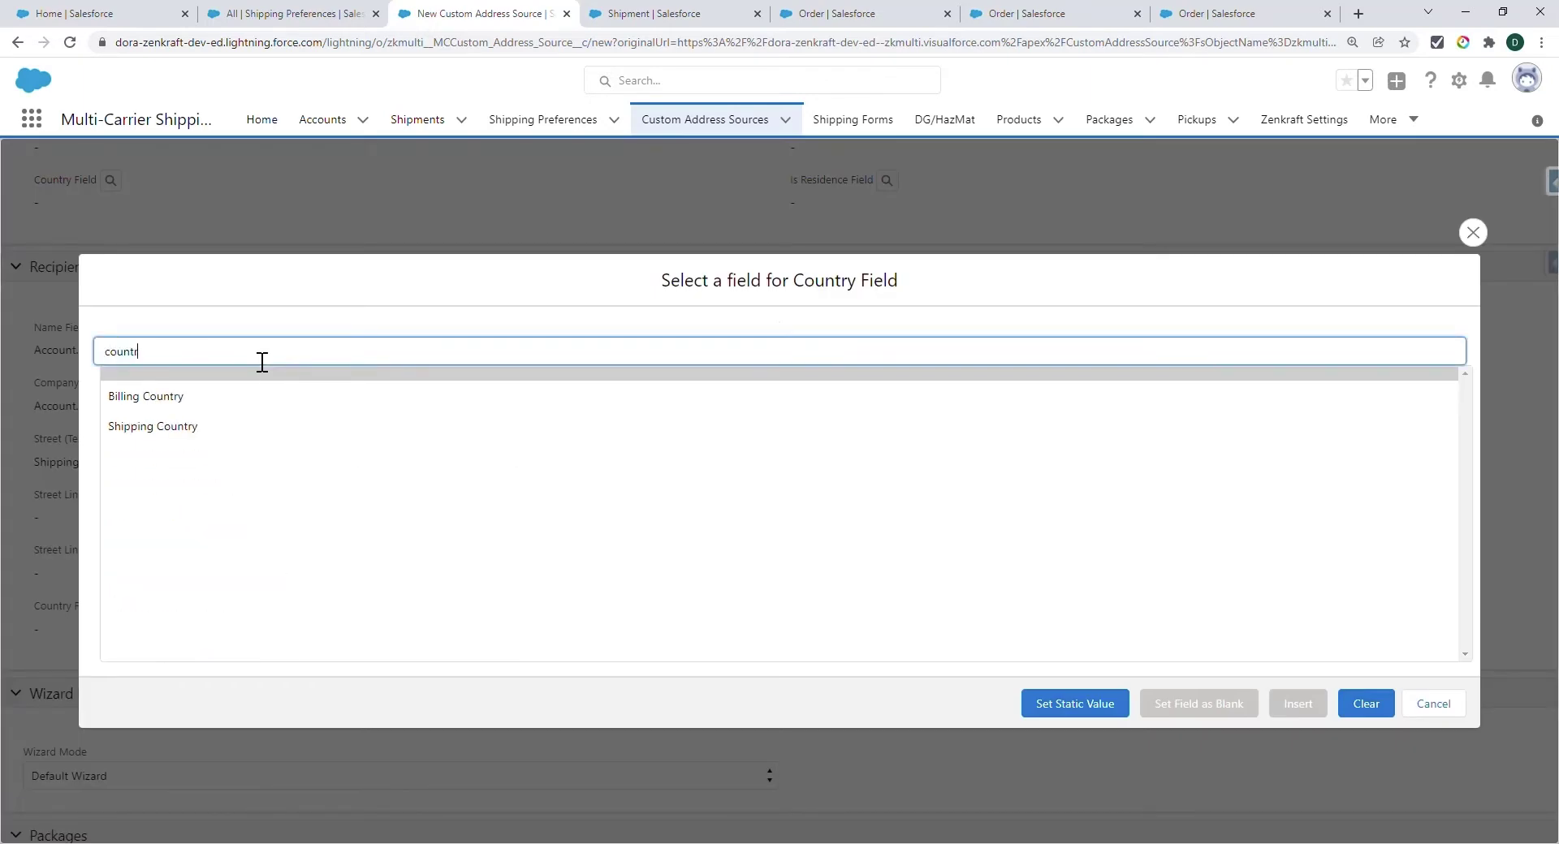
click(152, 426)
click(1297, 704)
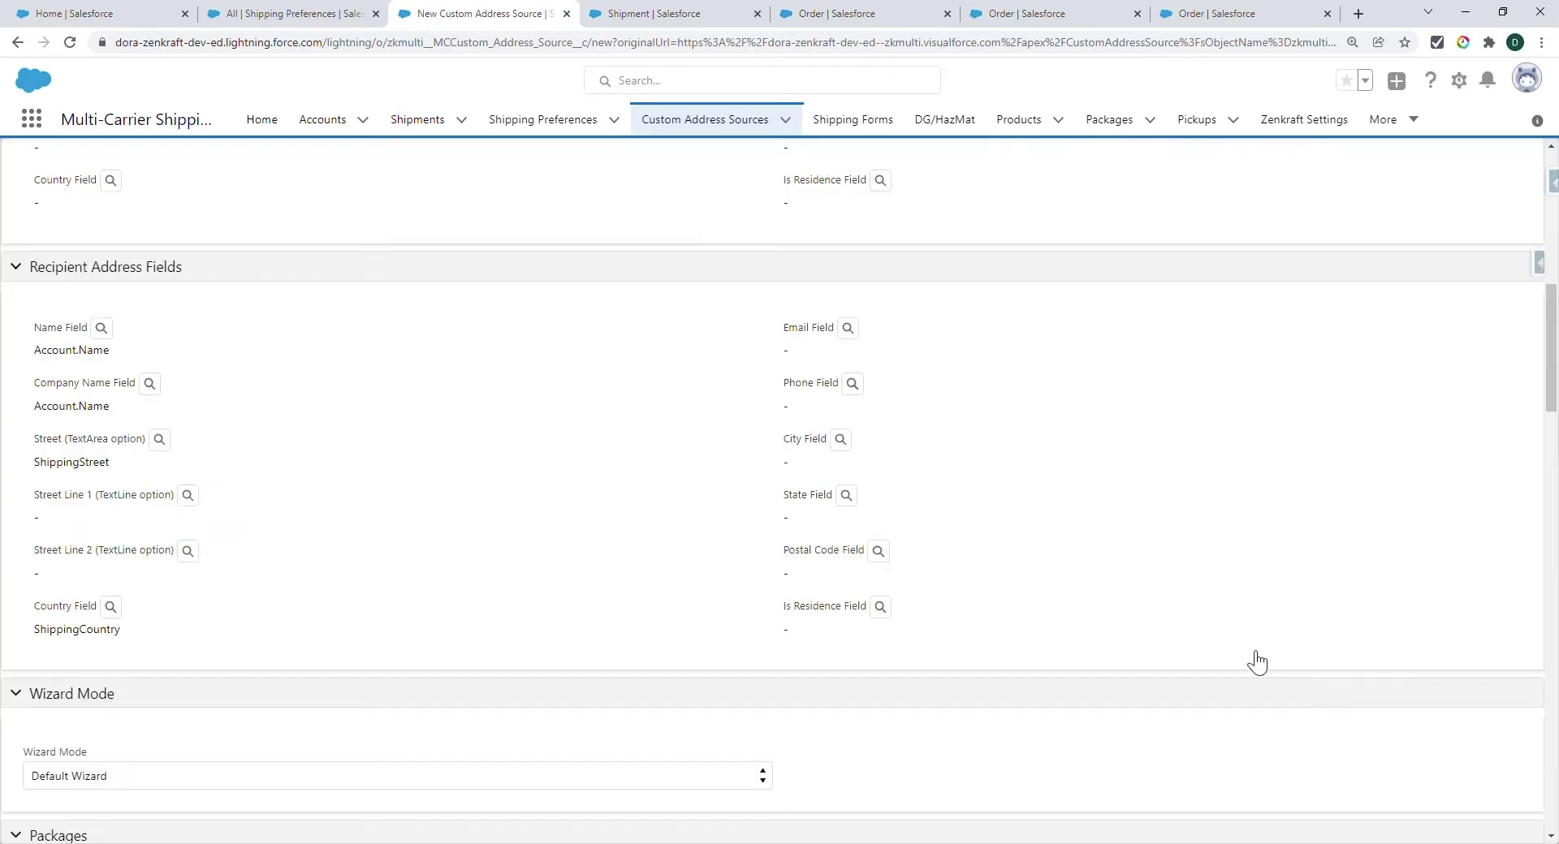
Step: Map the recipient email to the account contact's Email and phone to Account Phone
click(849, 328)
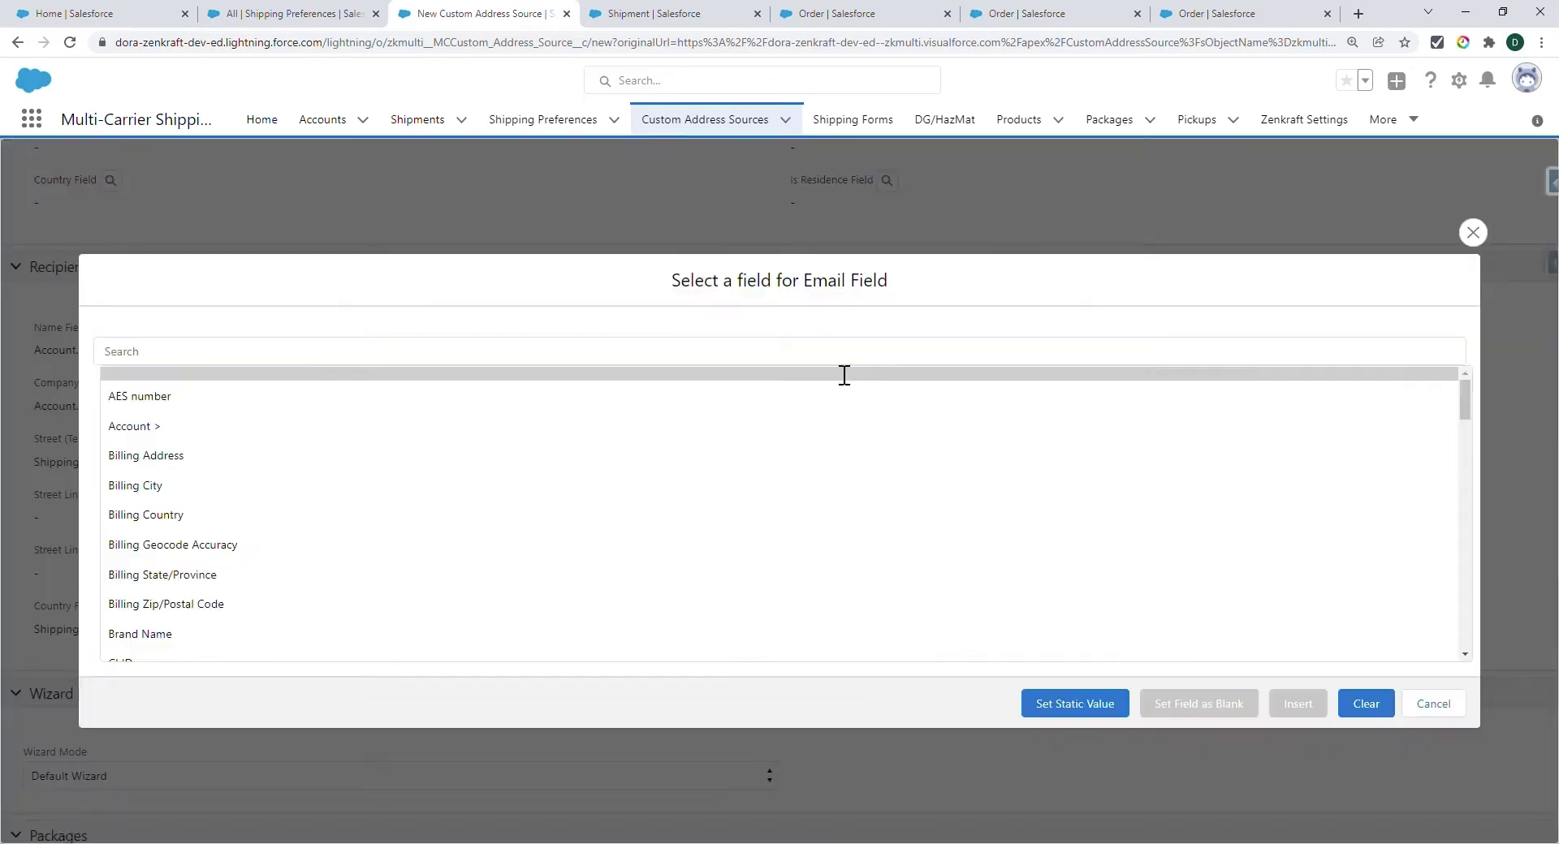
click(362, 416)
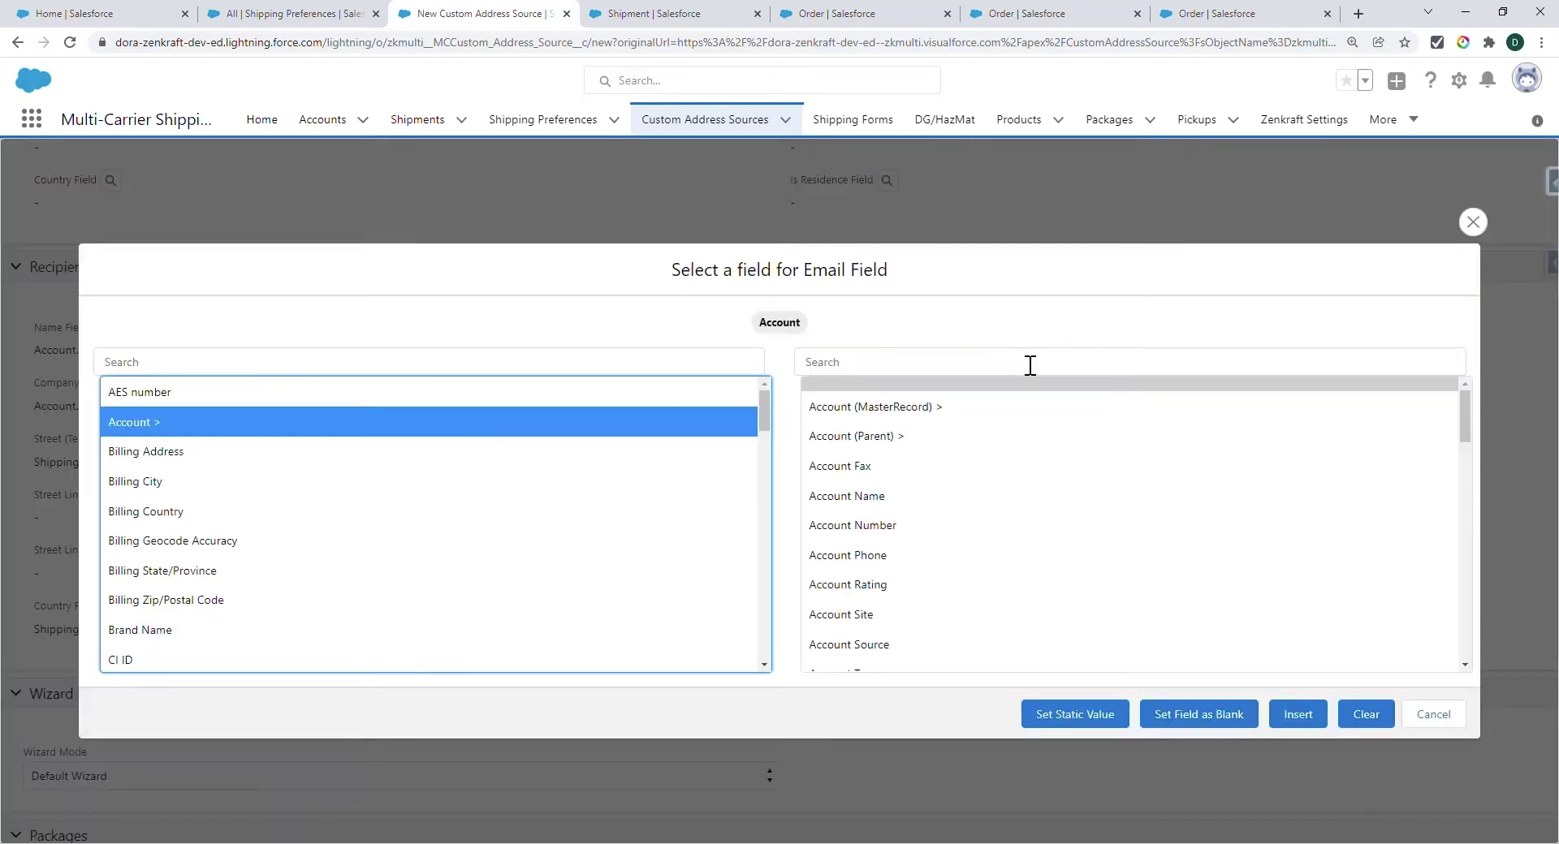
click(1024, 379)
text(cont)
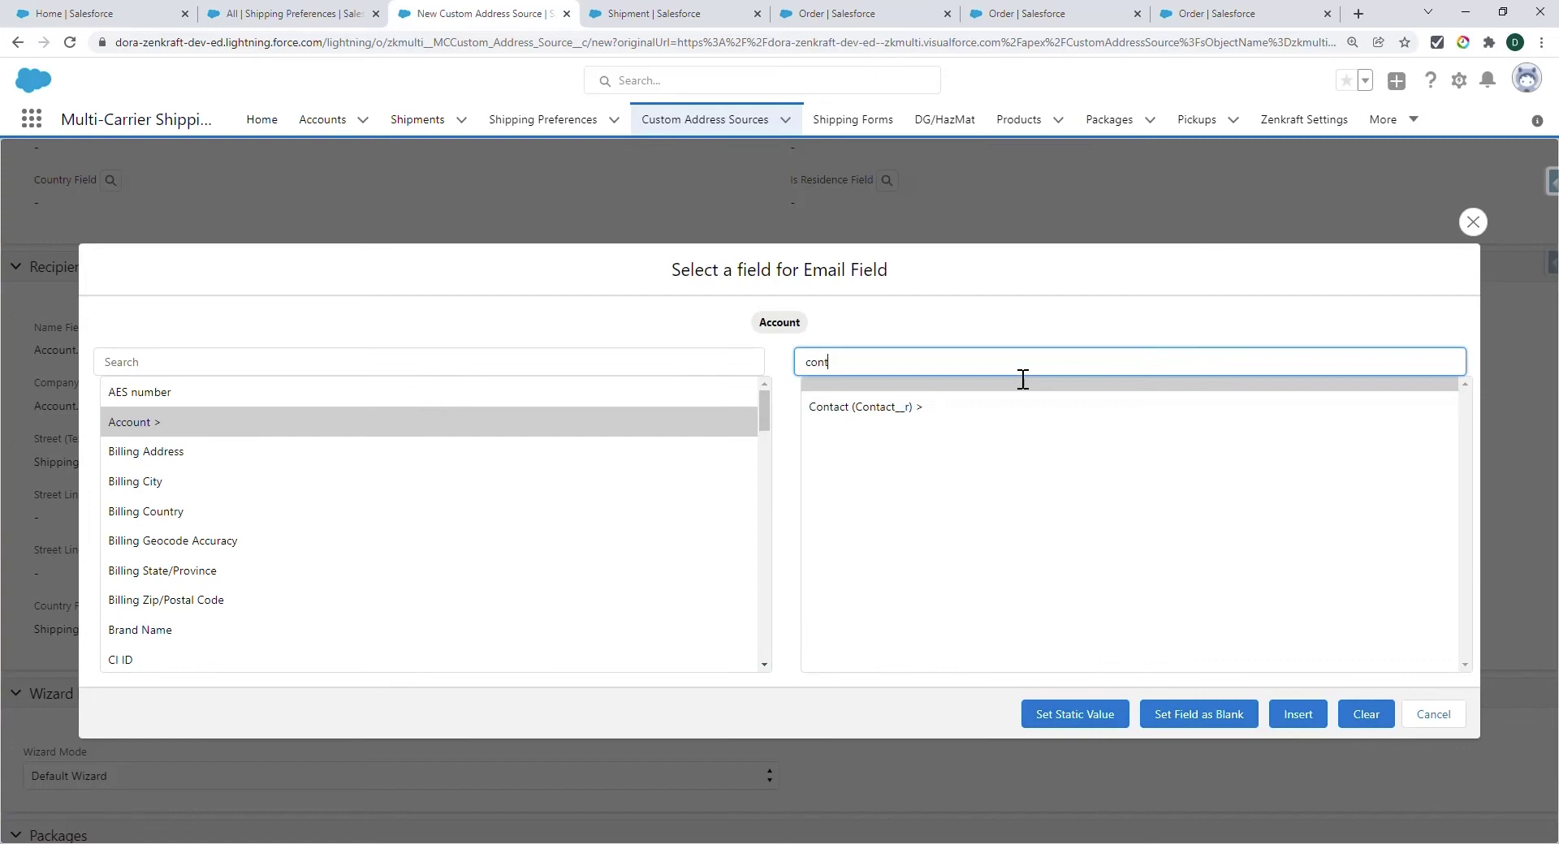
click(984, 402)
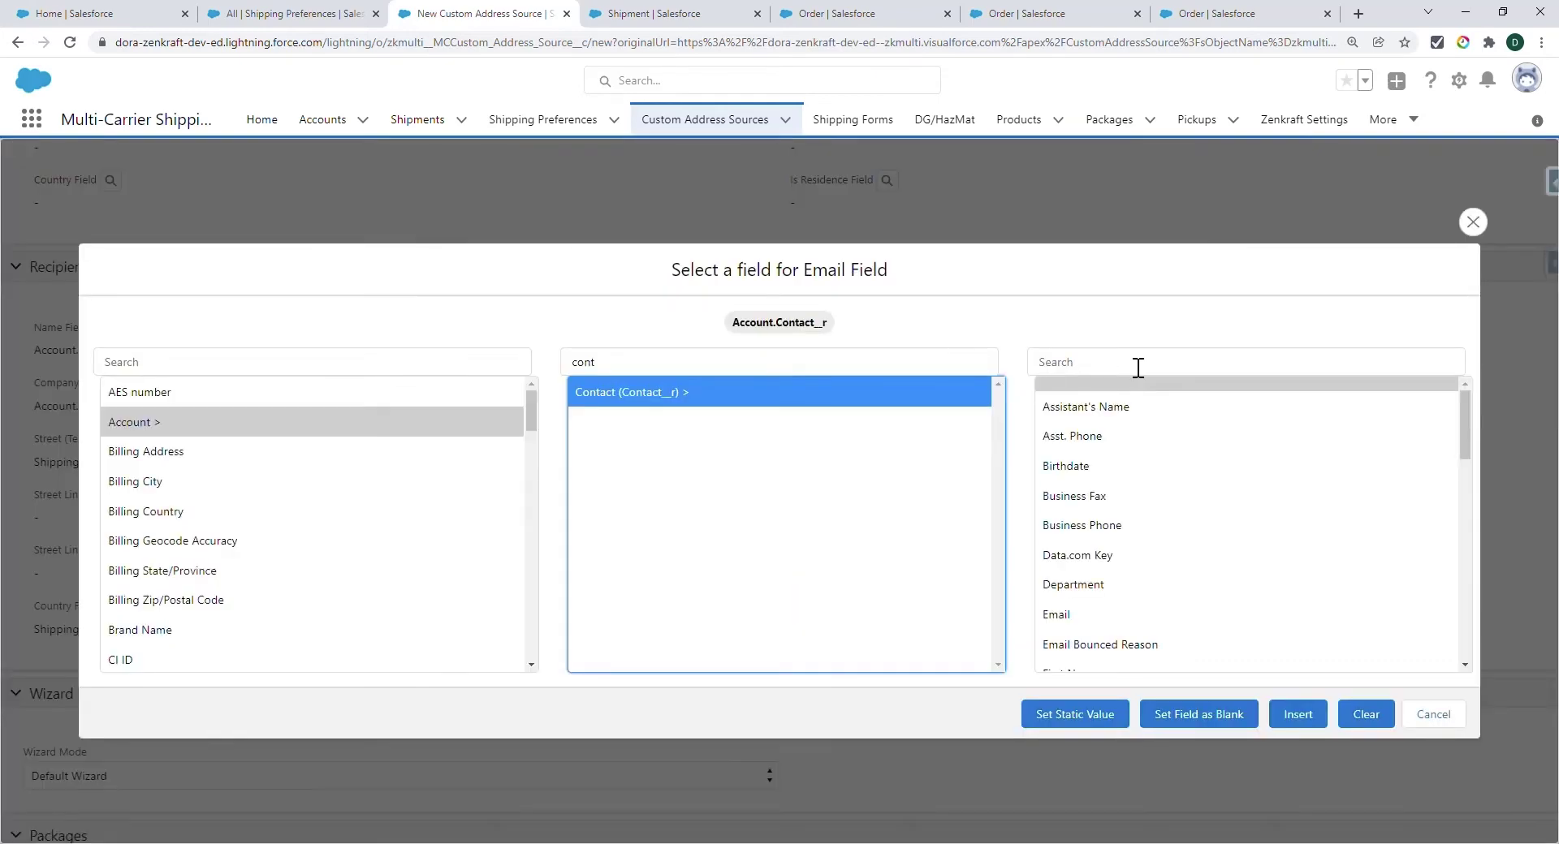
text(ema)
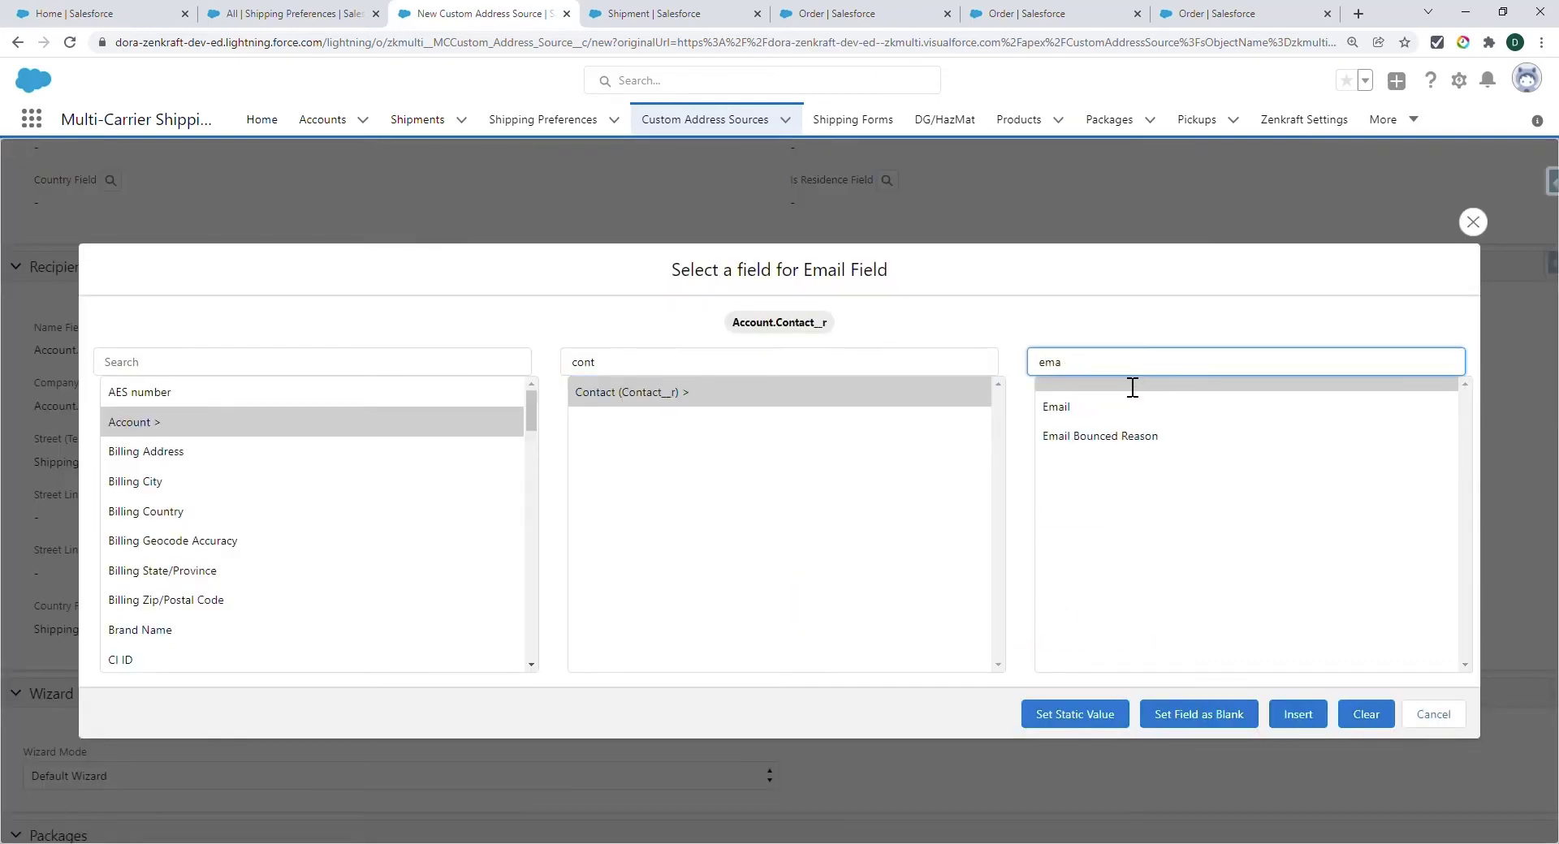
click(1117, 402)
click(1296, 716)
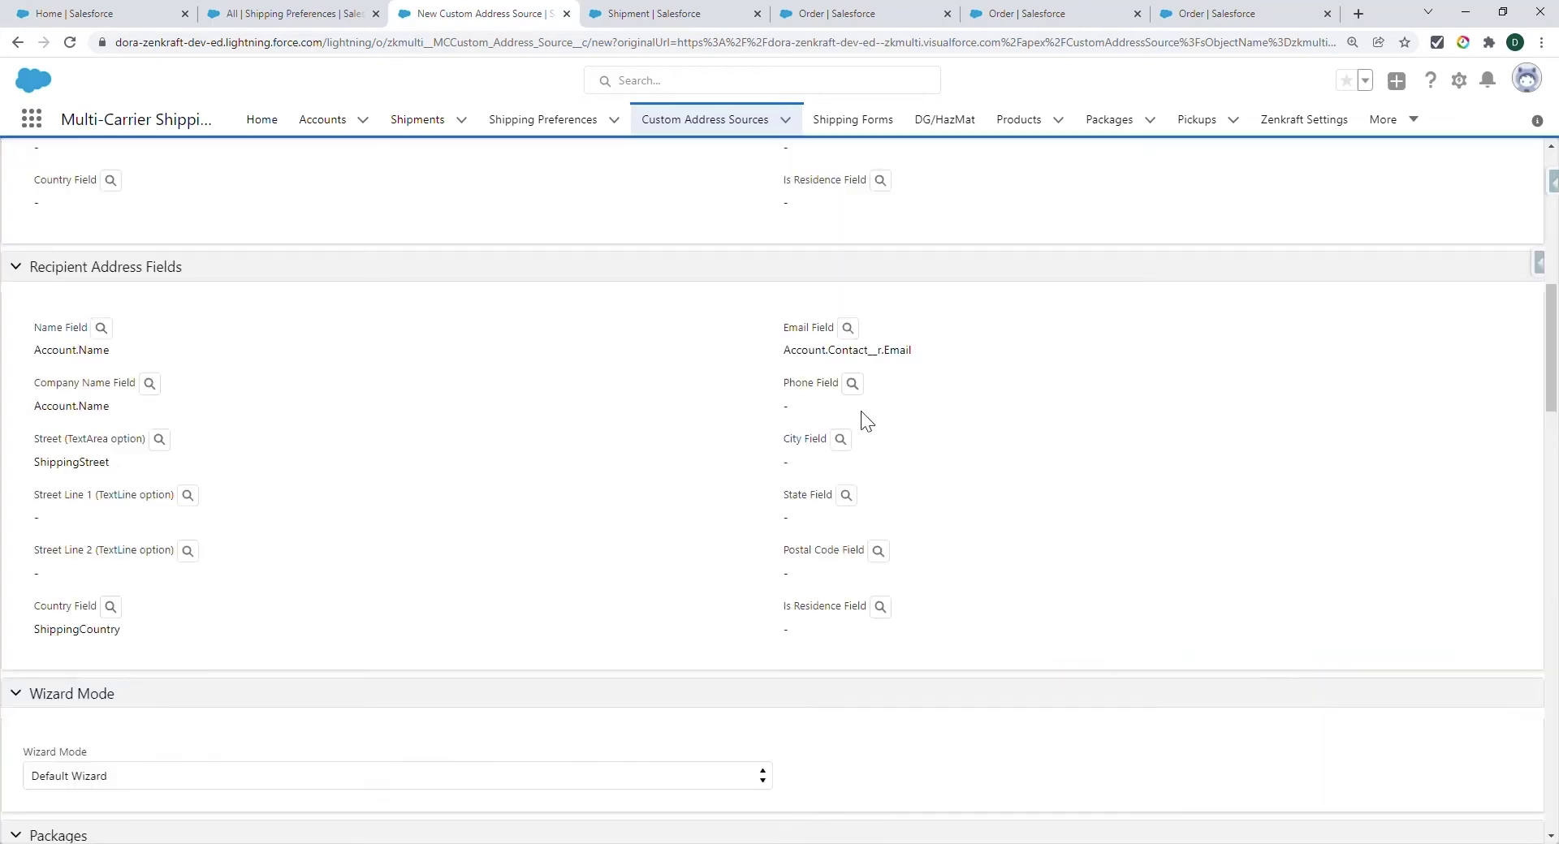
click(852, 383)
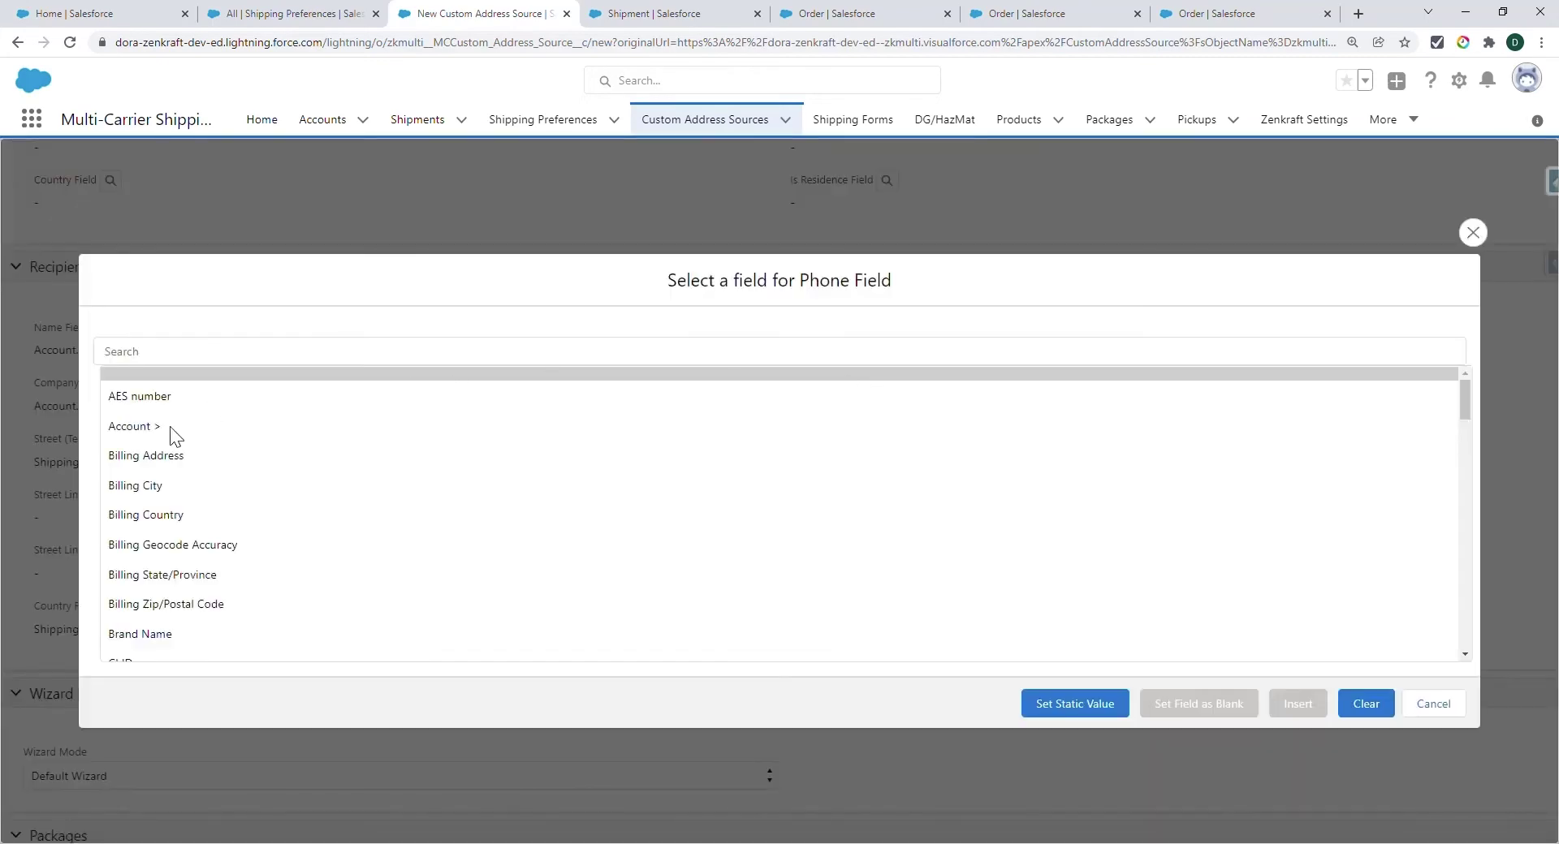
click(171, 424)
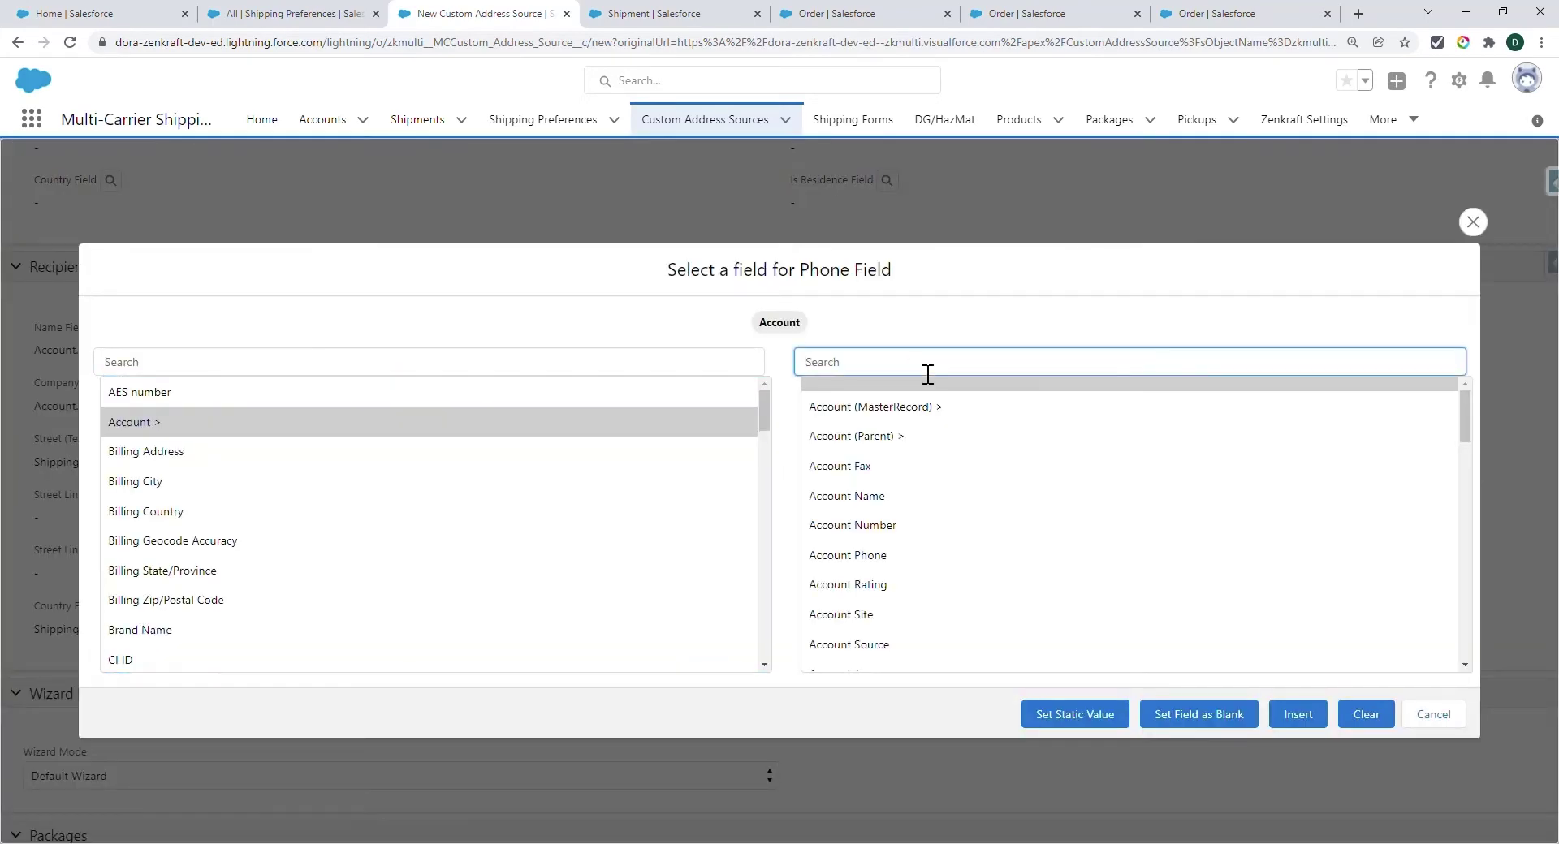
text(pho)
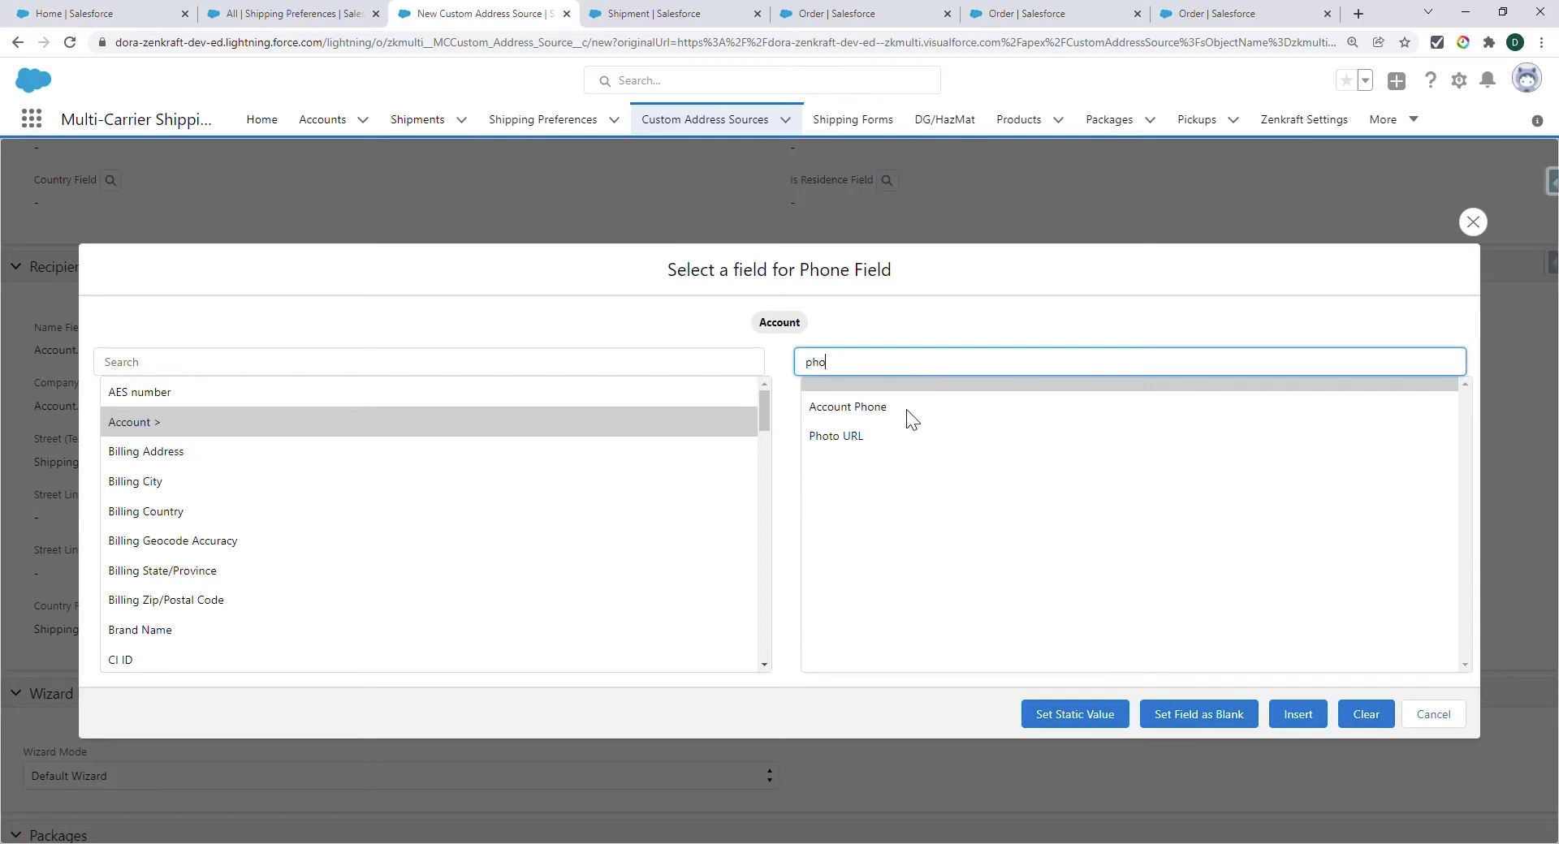
click(909, 411)
click(1320, 718)
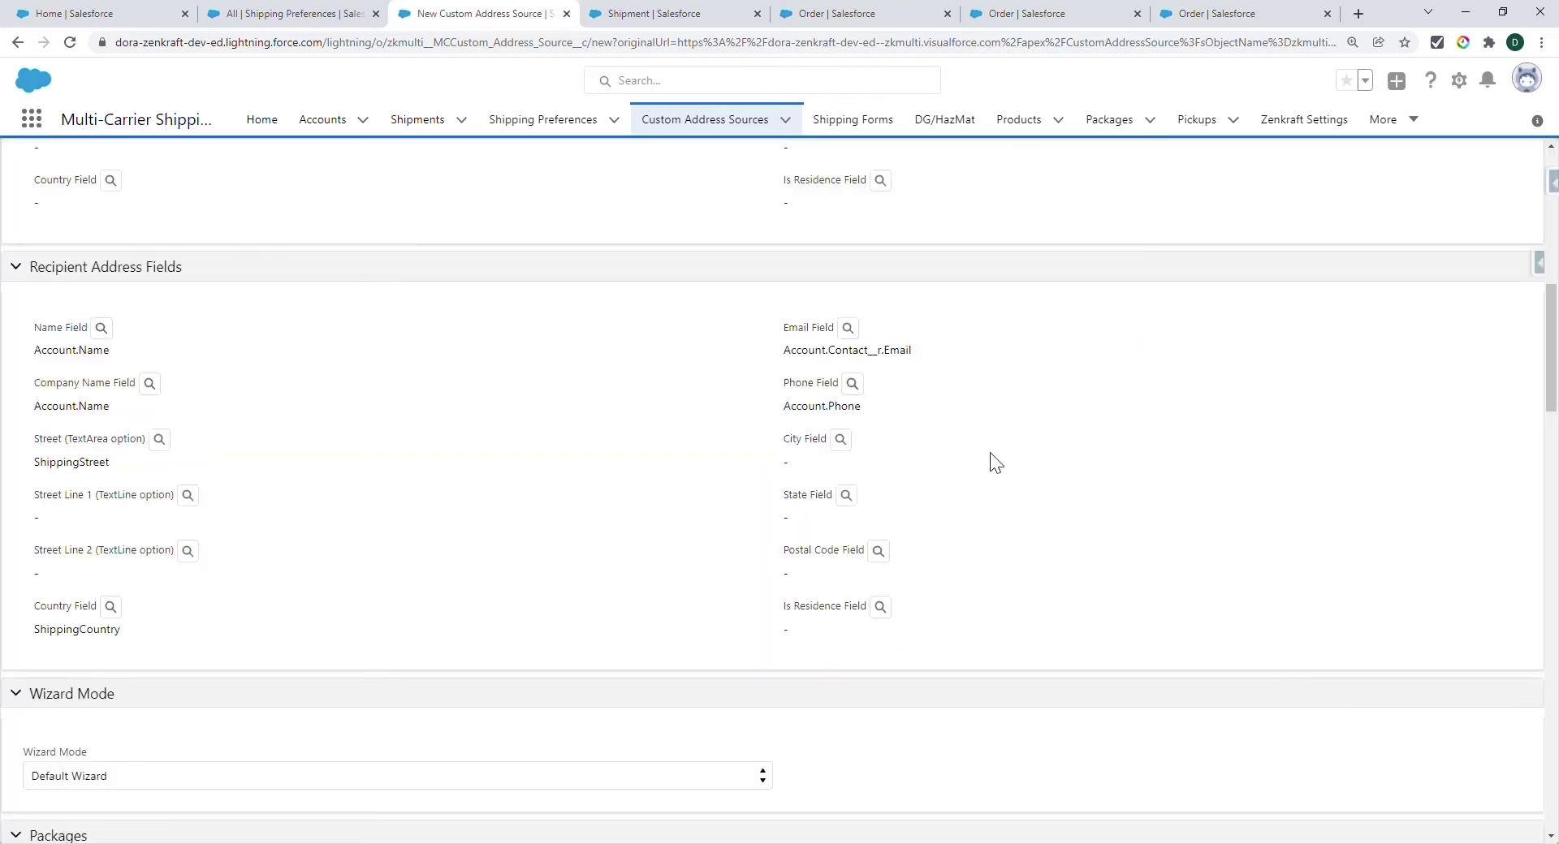
Step: Map city, state and postal code to Shipping City, Shipping State/Province and Shipping Zip/Postal Code
click(848, 440)
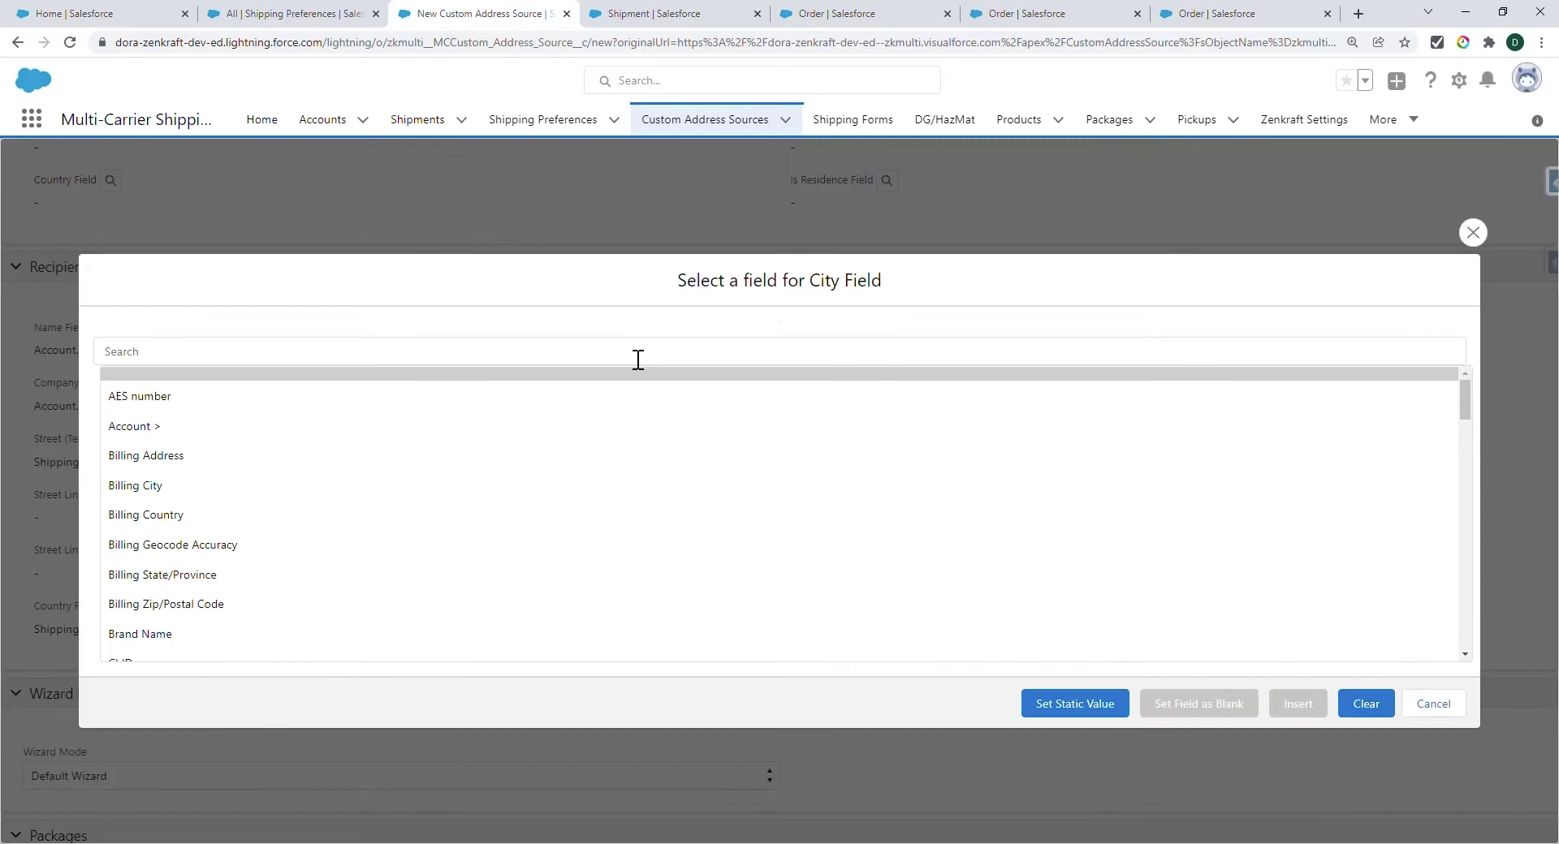
click(638, 358)
text(city)
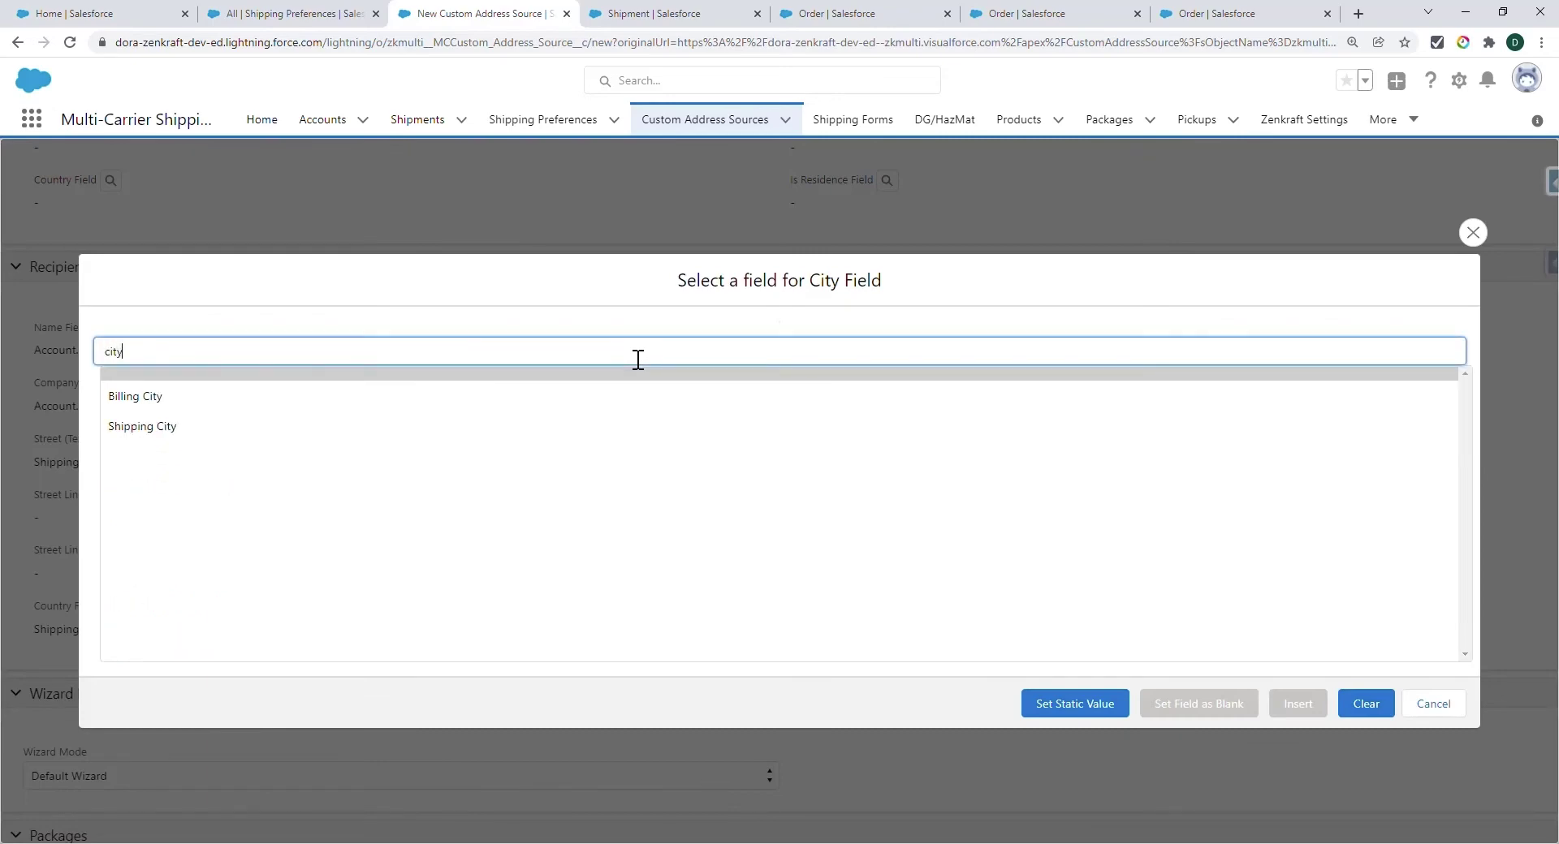
click(294, 437)
click(1298, 714)
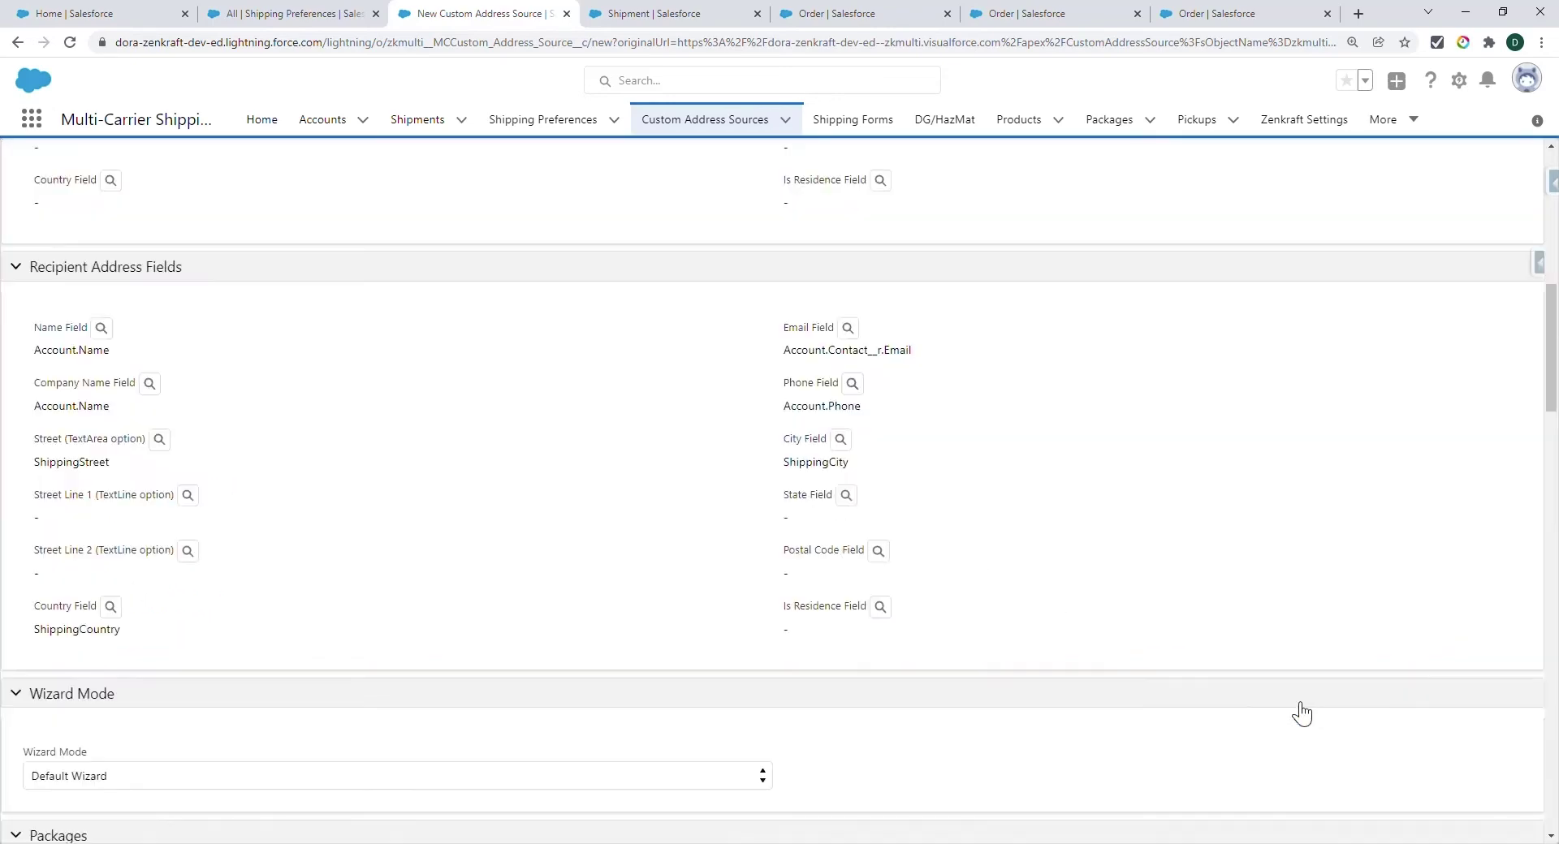
click(847, 495)
click(462, 358)
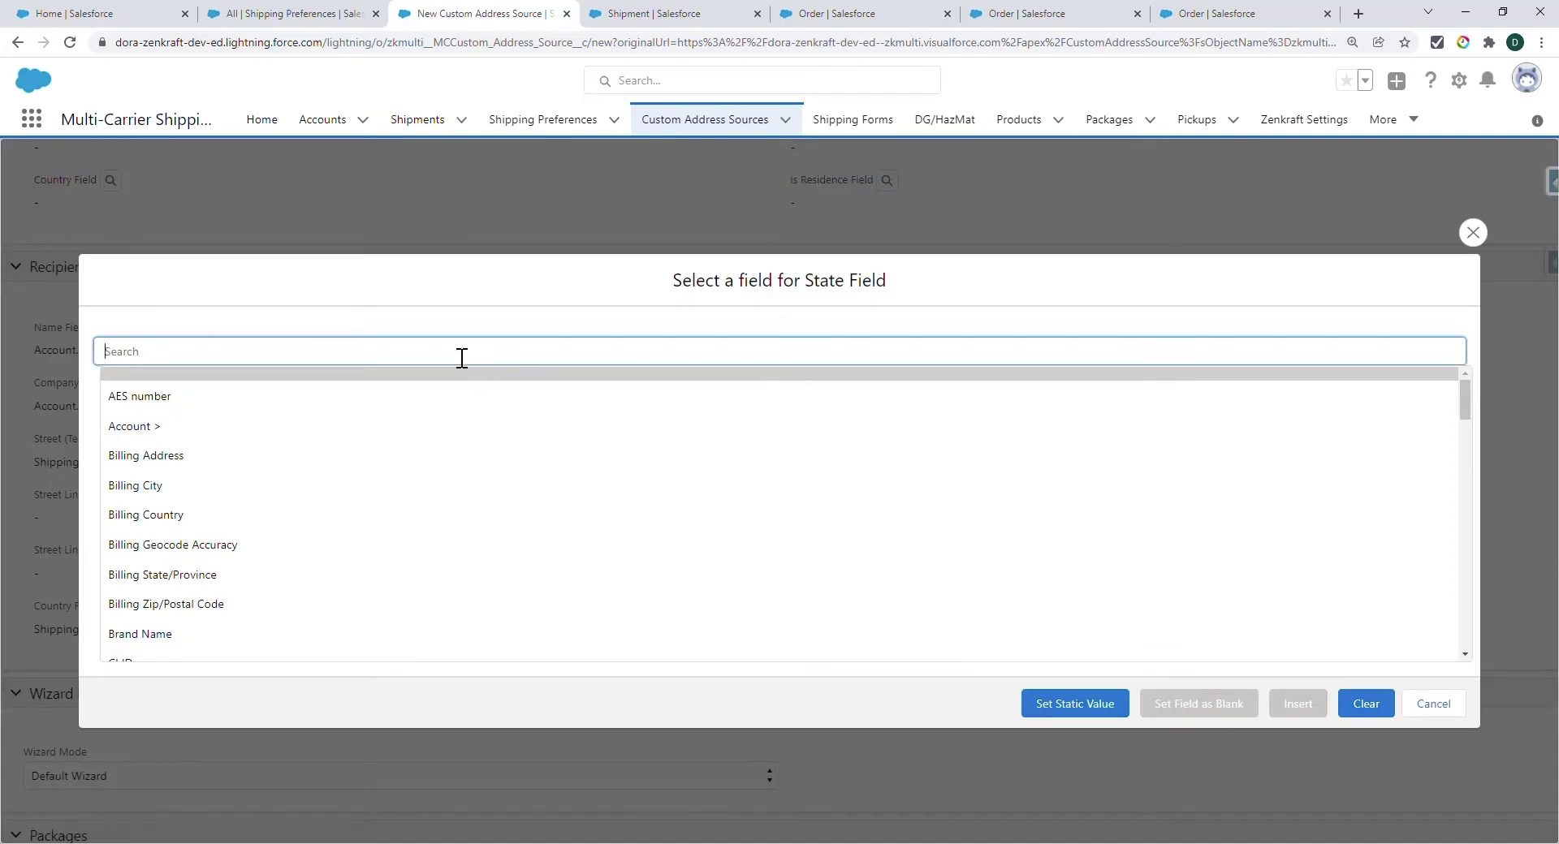
text(state)
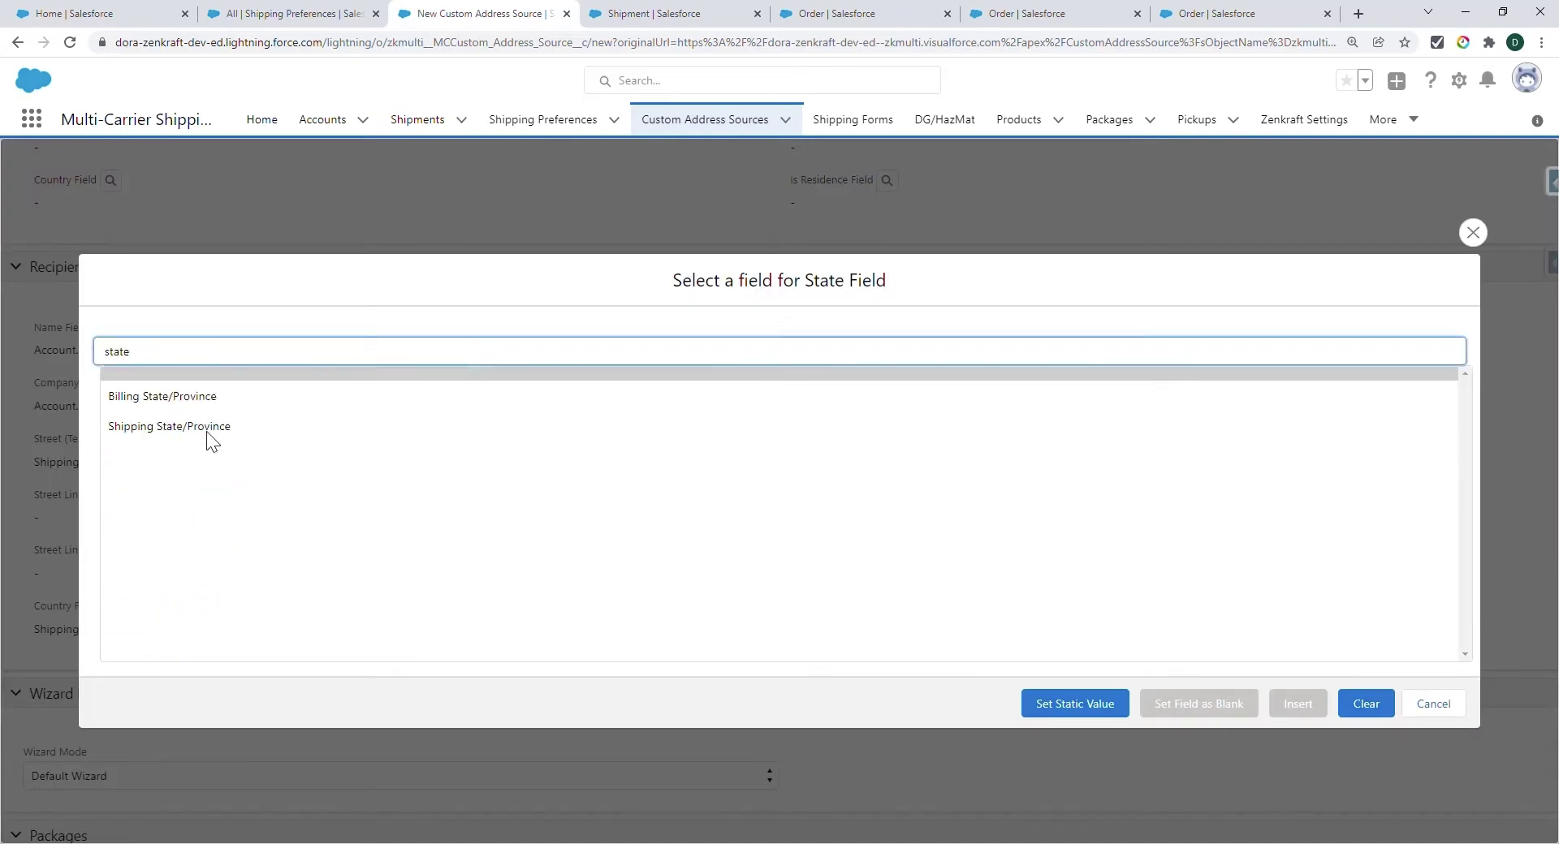
click(235, 427)
click(1298, 704)
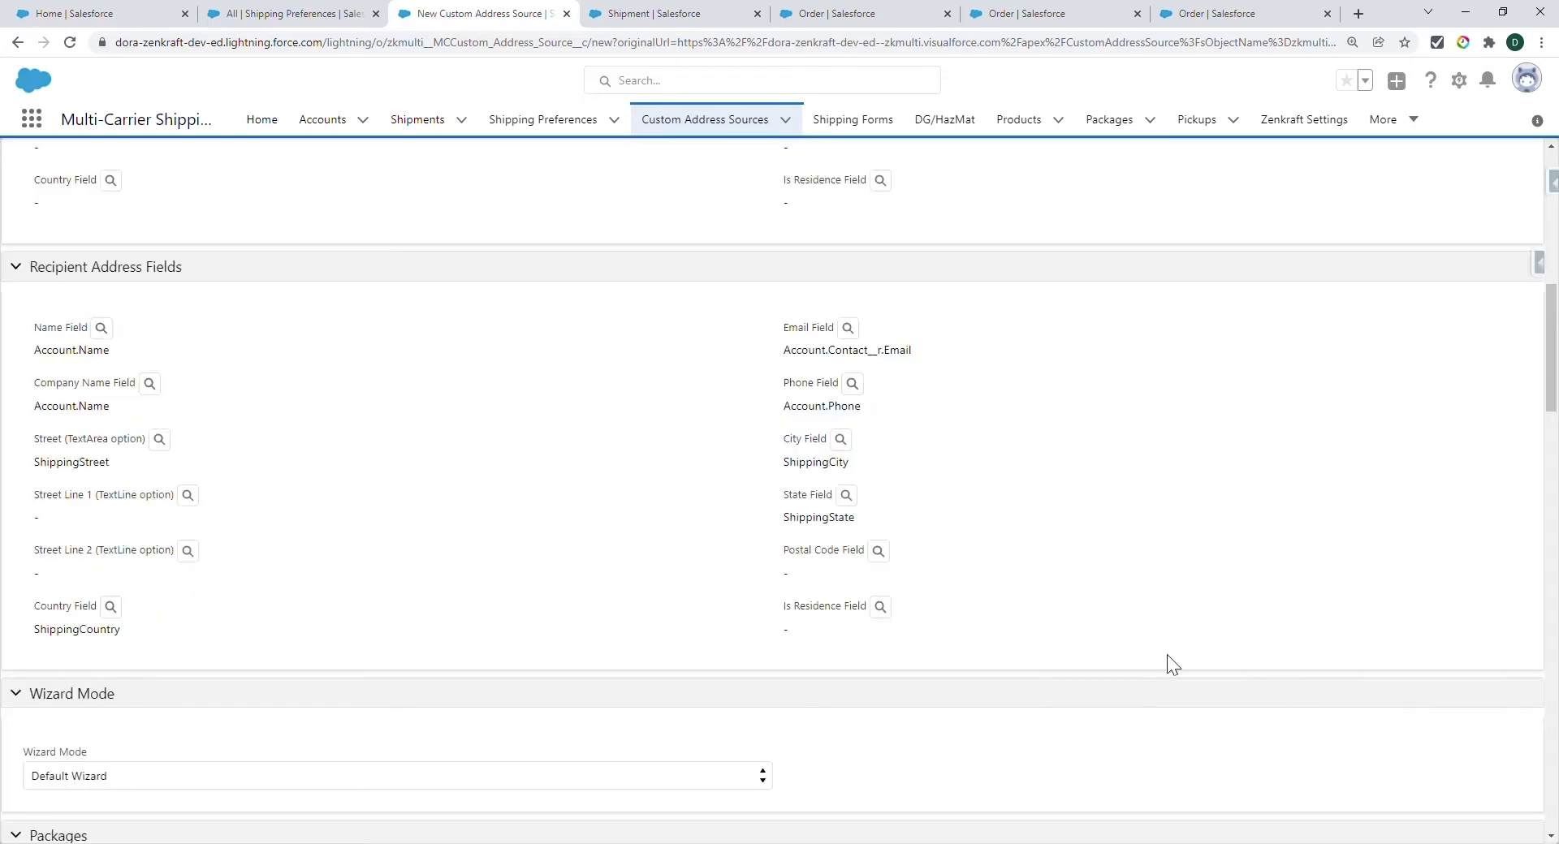
click(878, 552)
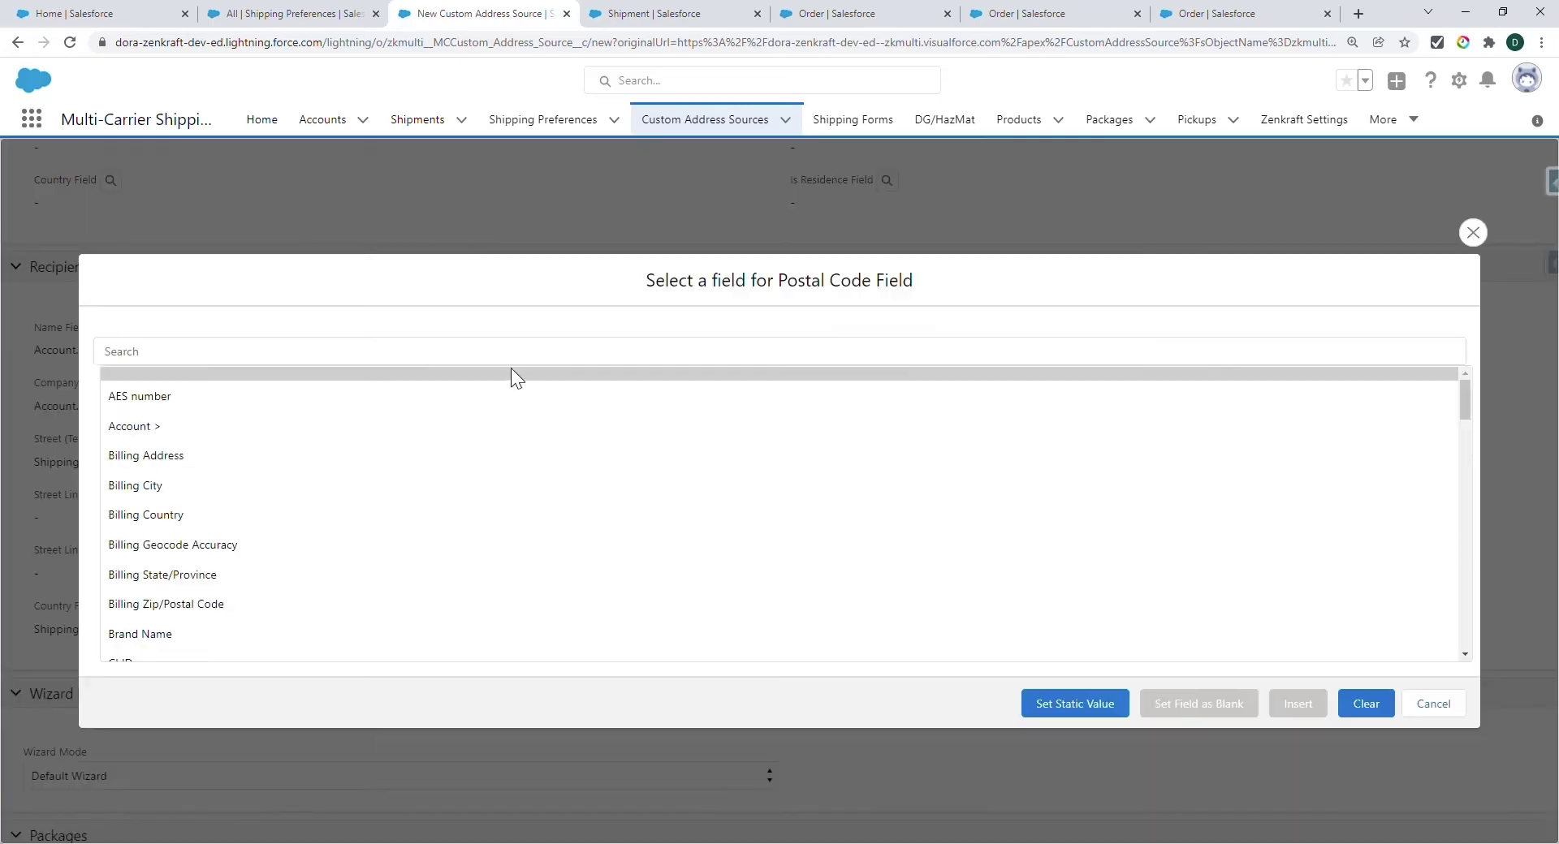
click(515, 356)
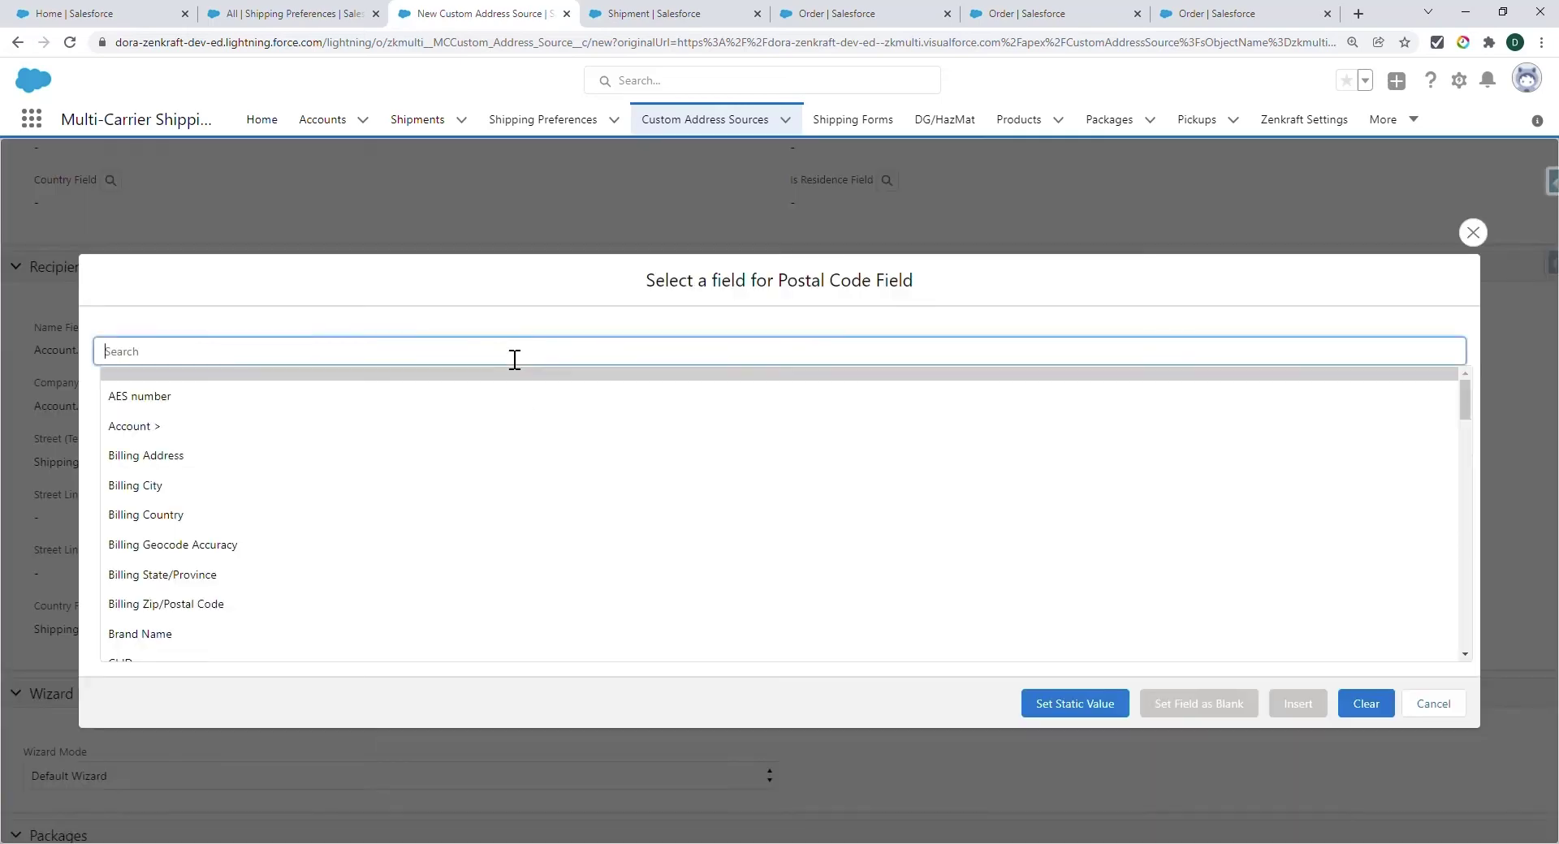
text(zip)
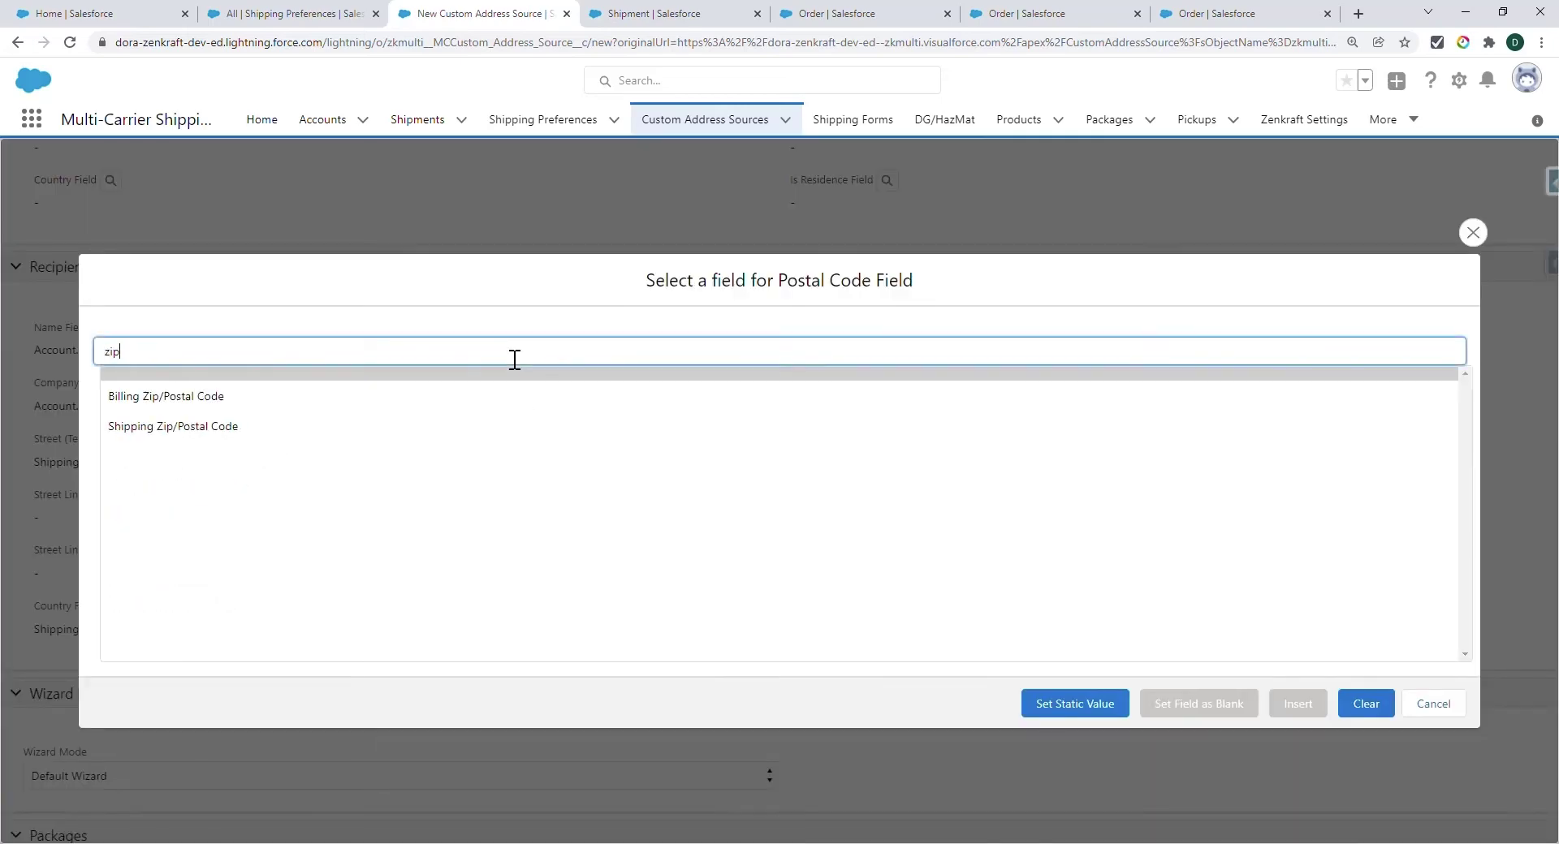
click(262, 425)
click(1299, 706)
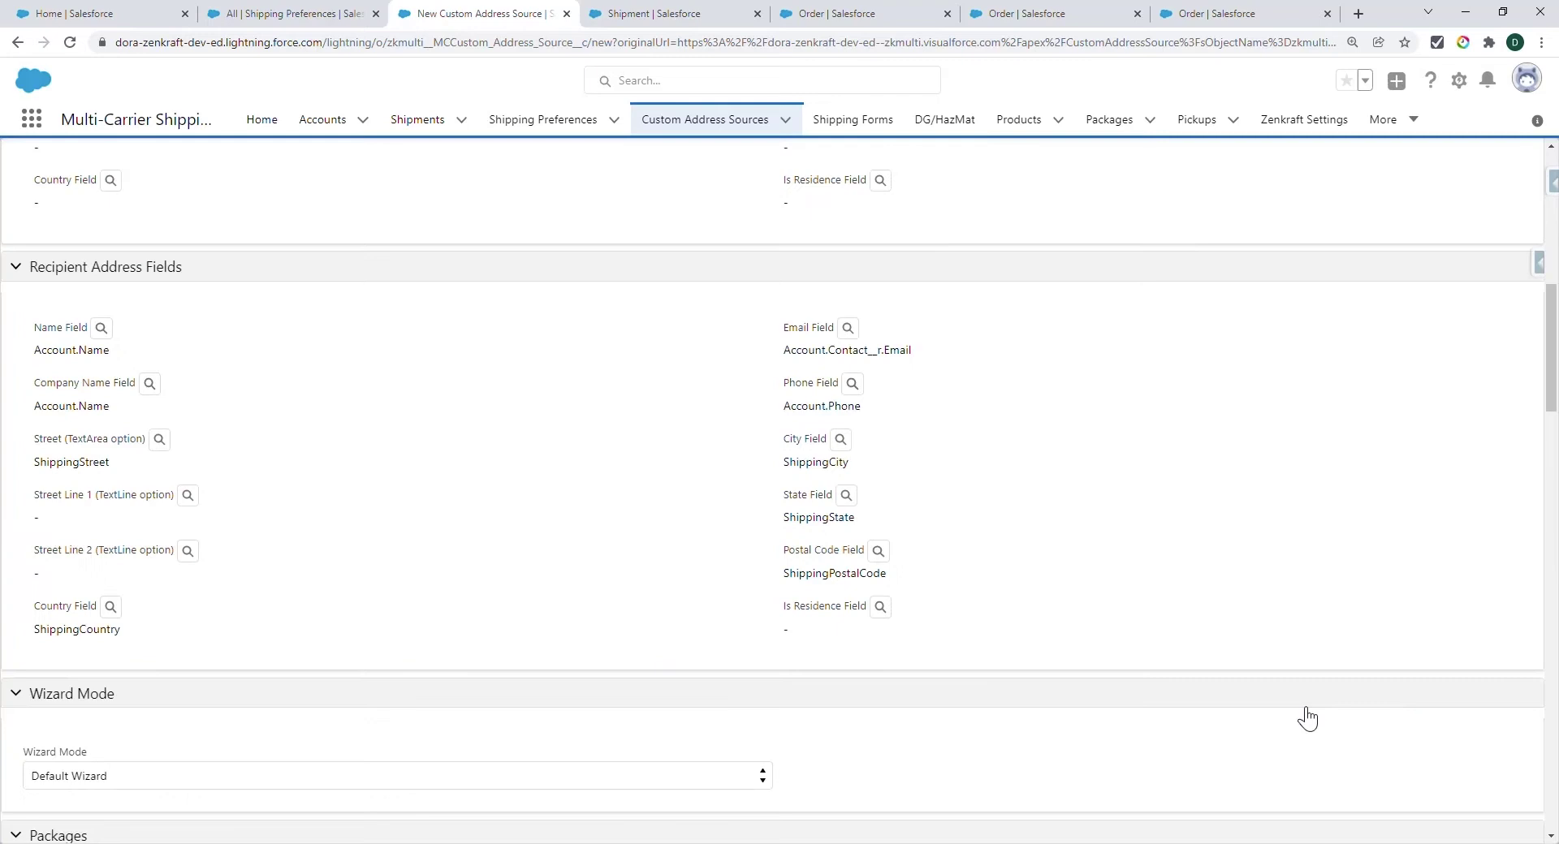
Step: Give package row 1 static values: quantity 1, weight 1, declared value 0
scroll(1047, 581, down, 3)
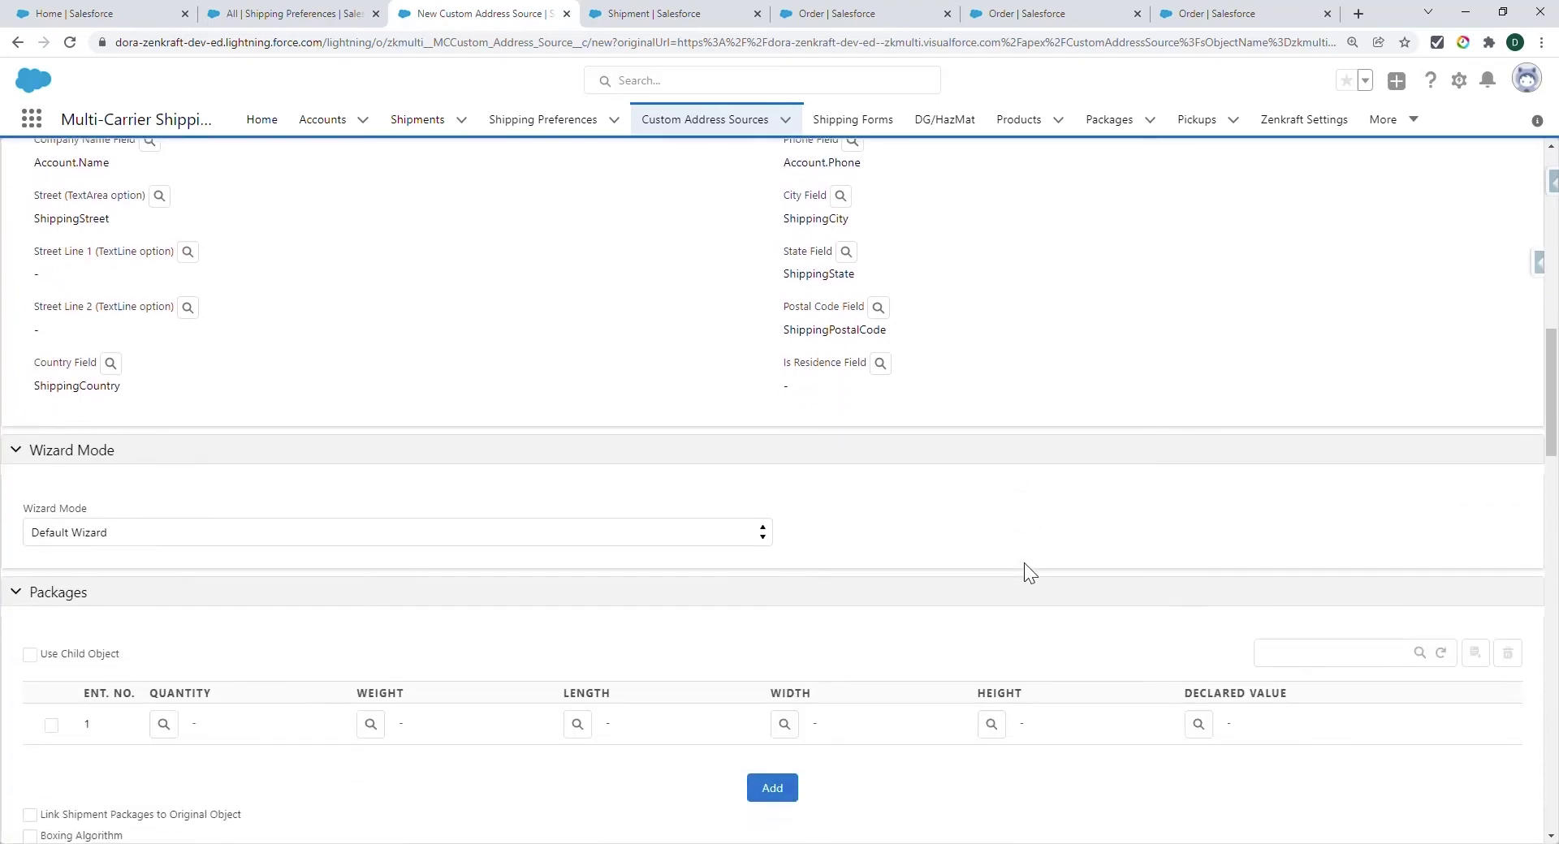
scroll(1007, 561, down, 3)
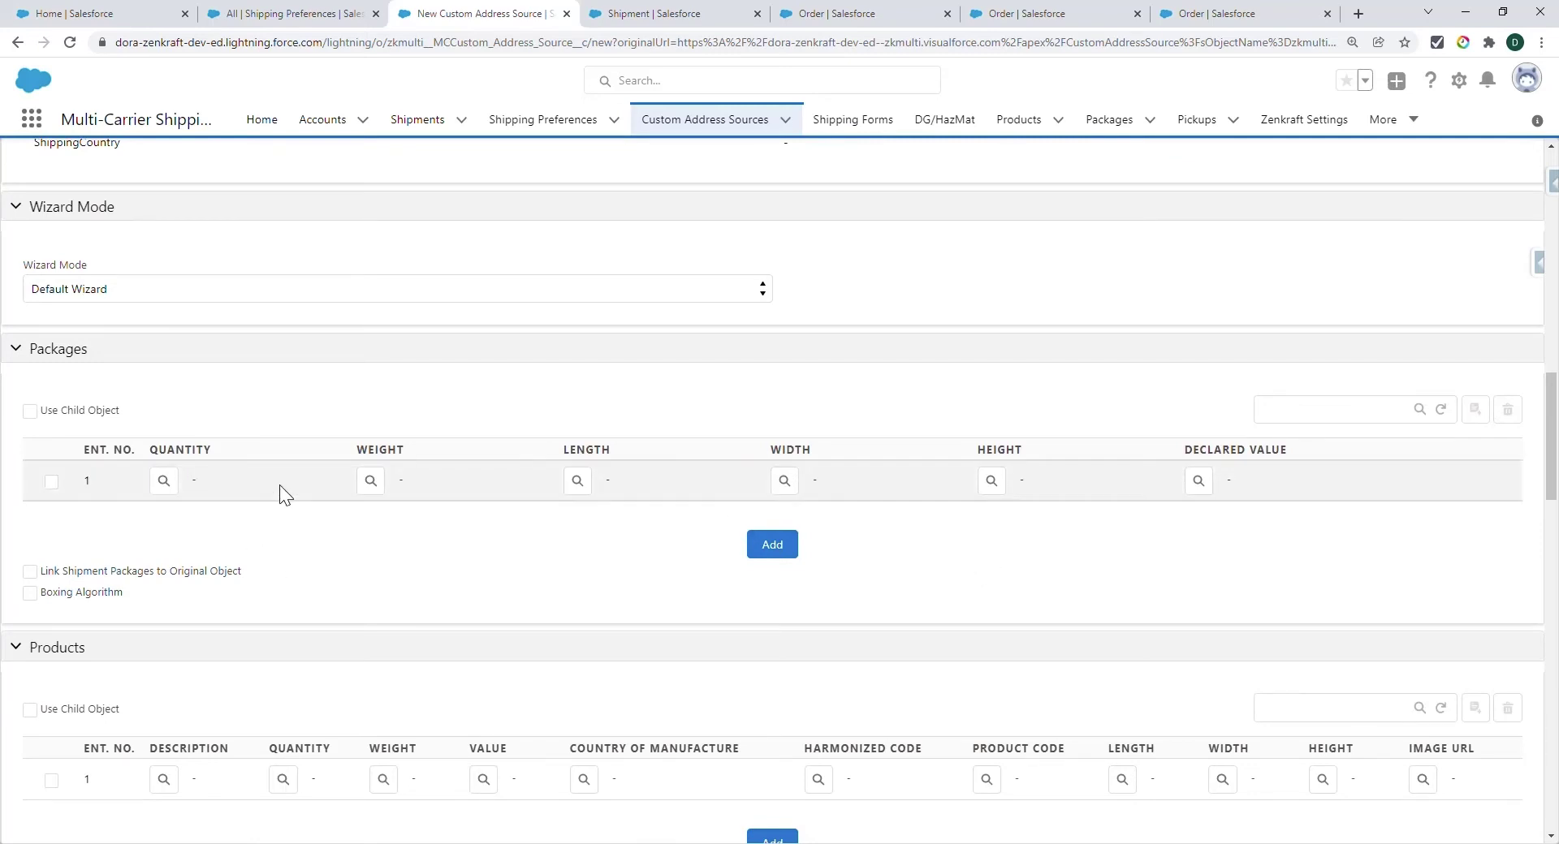
click(164, 483)
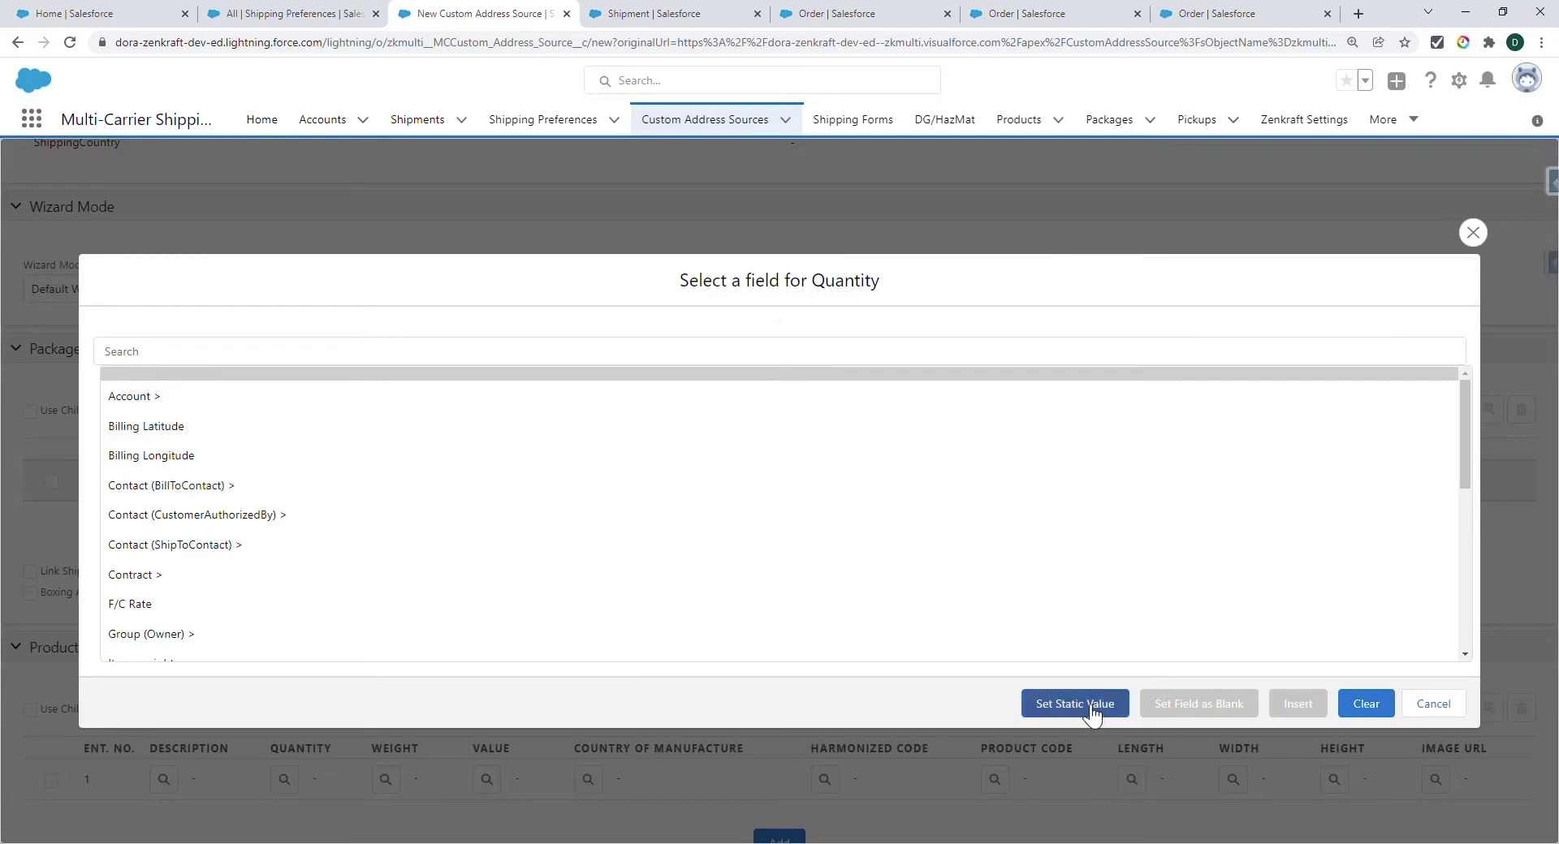
click(1090, 708)
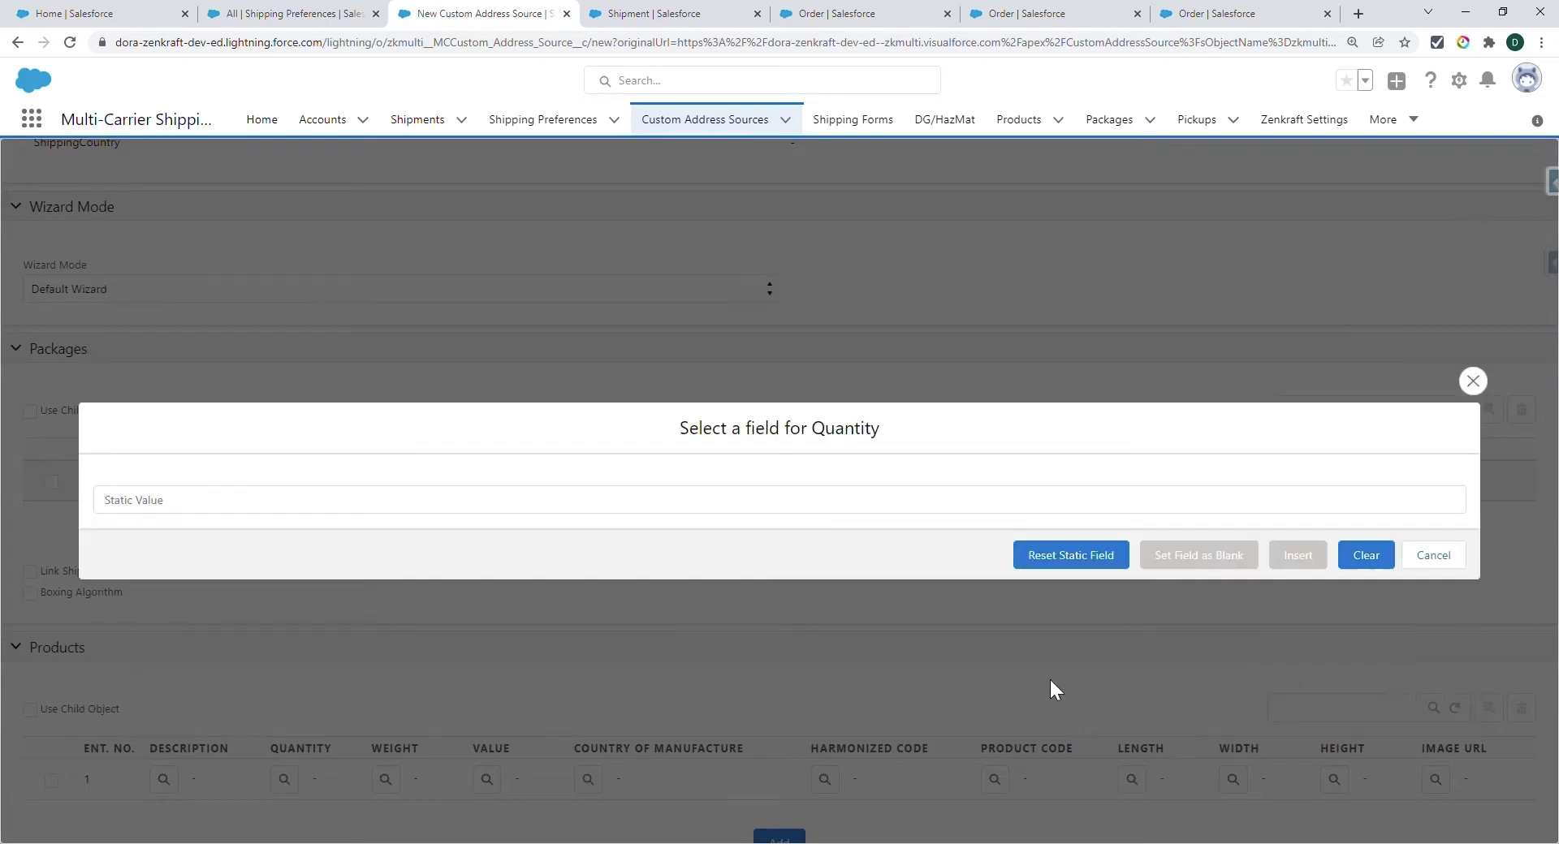
click(297, 509)
text(1)
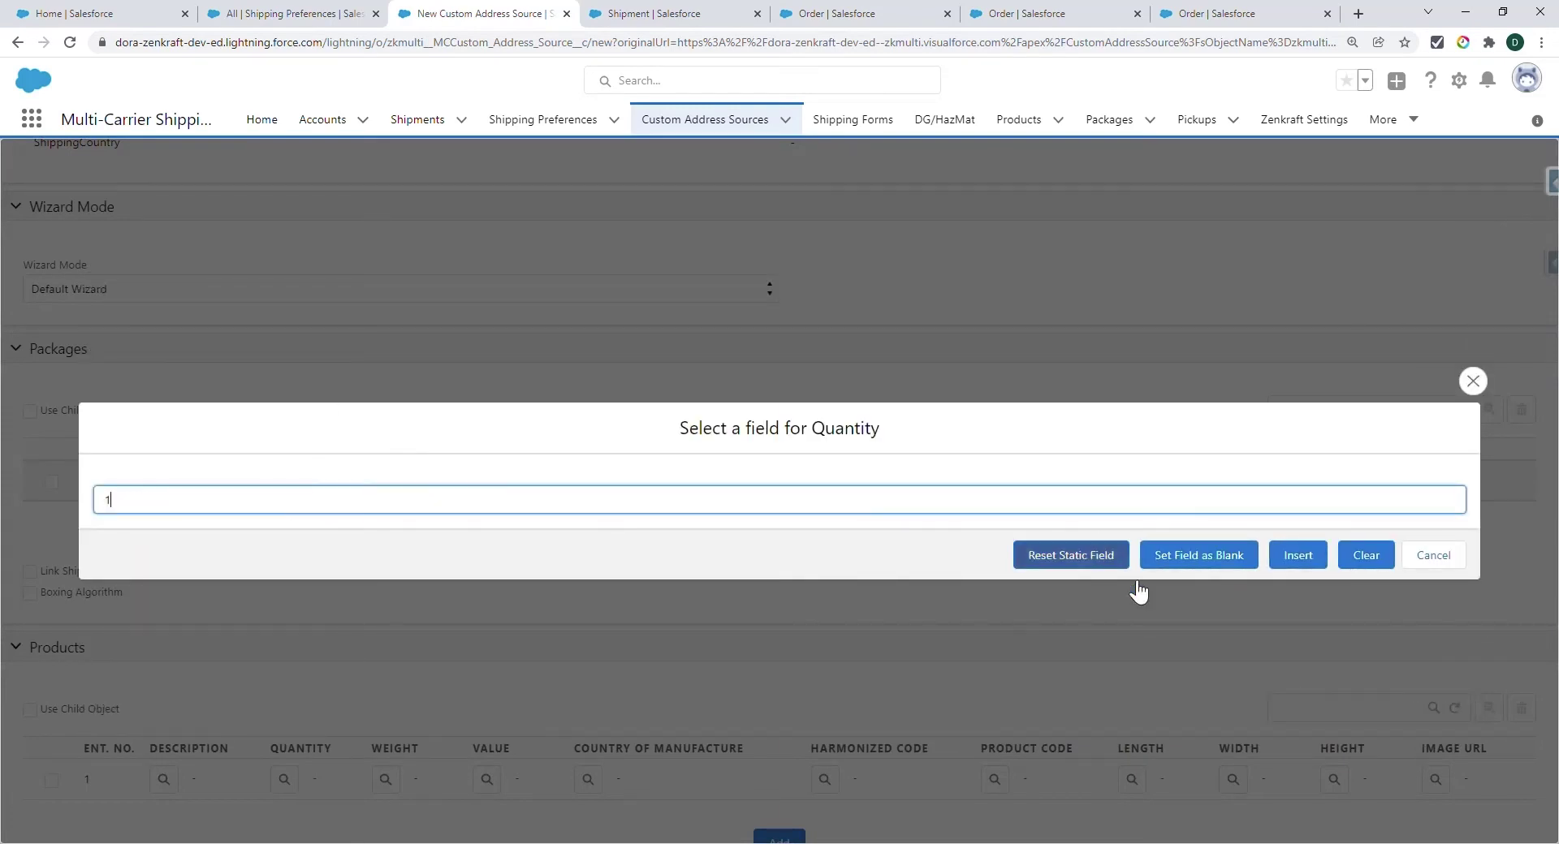
click(1299, 555)
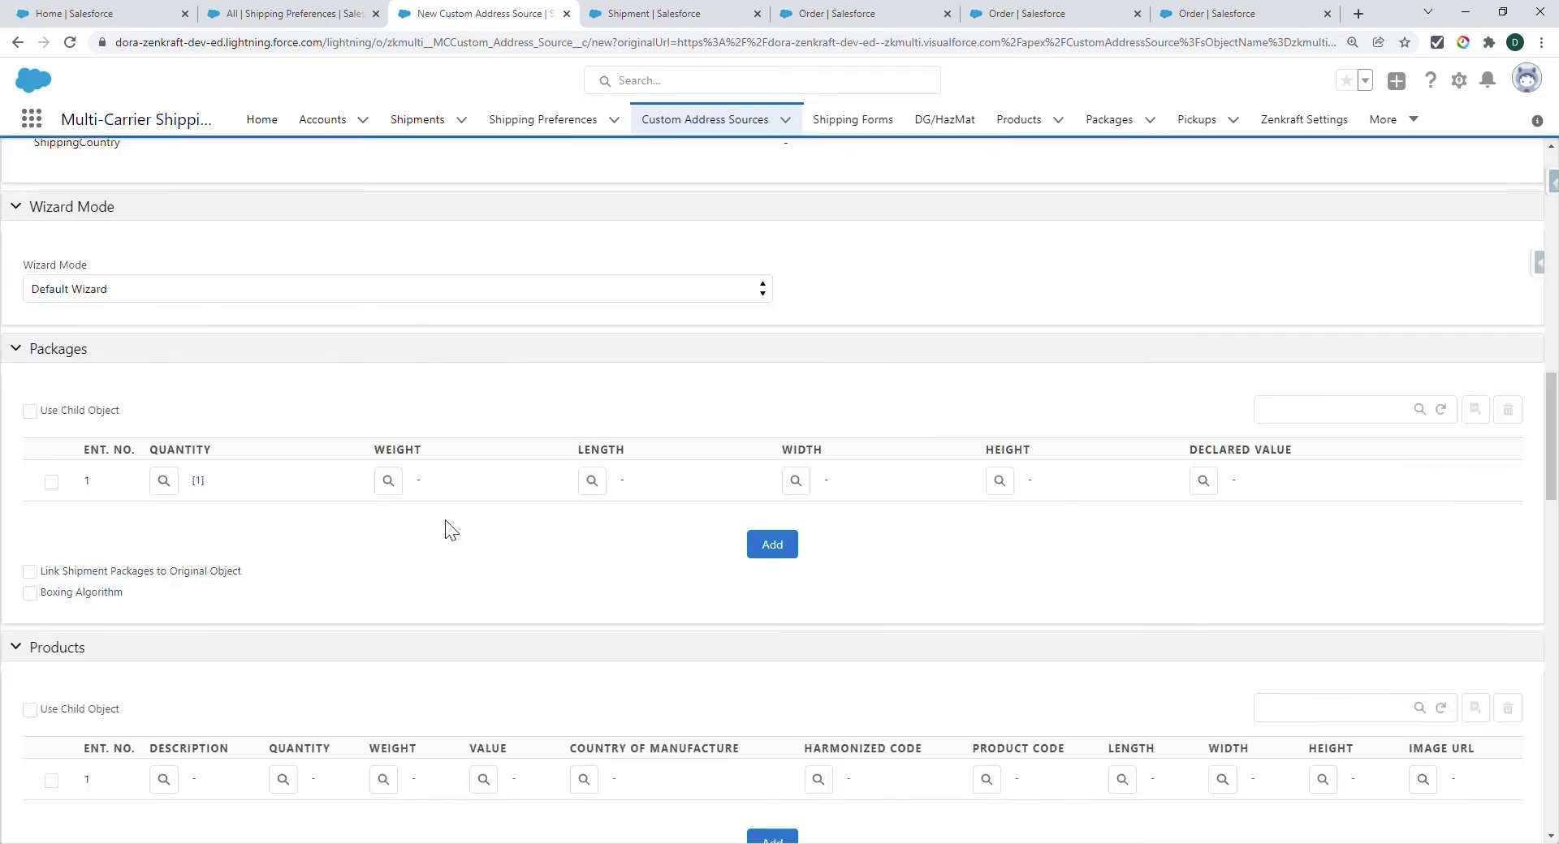
click(389, 480)
click(1067, 708)
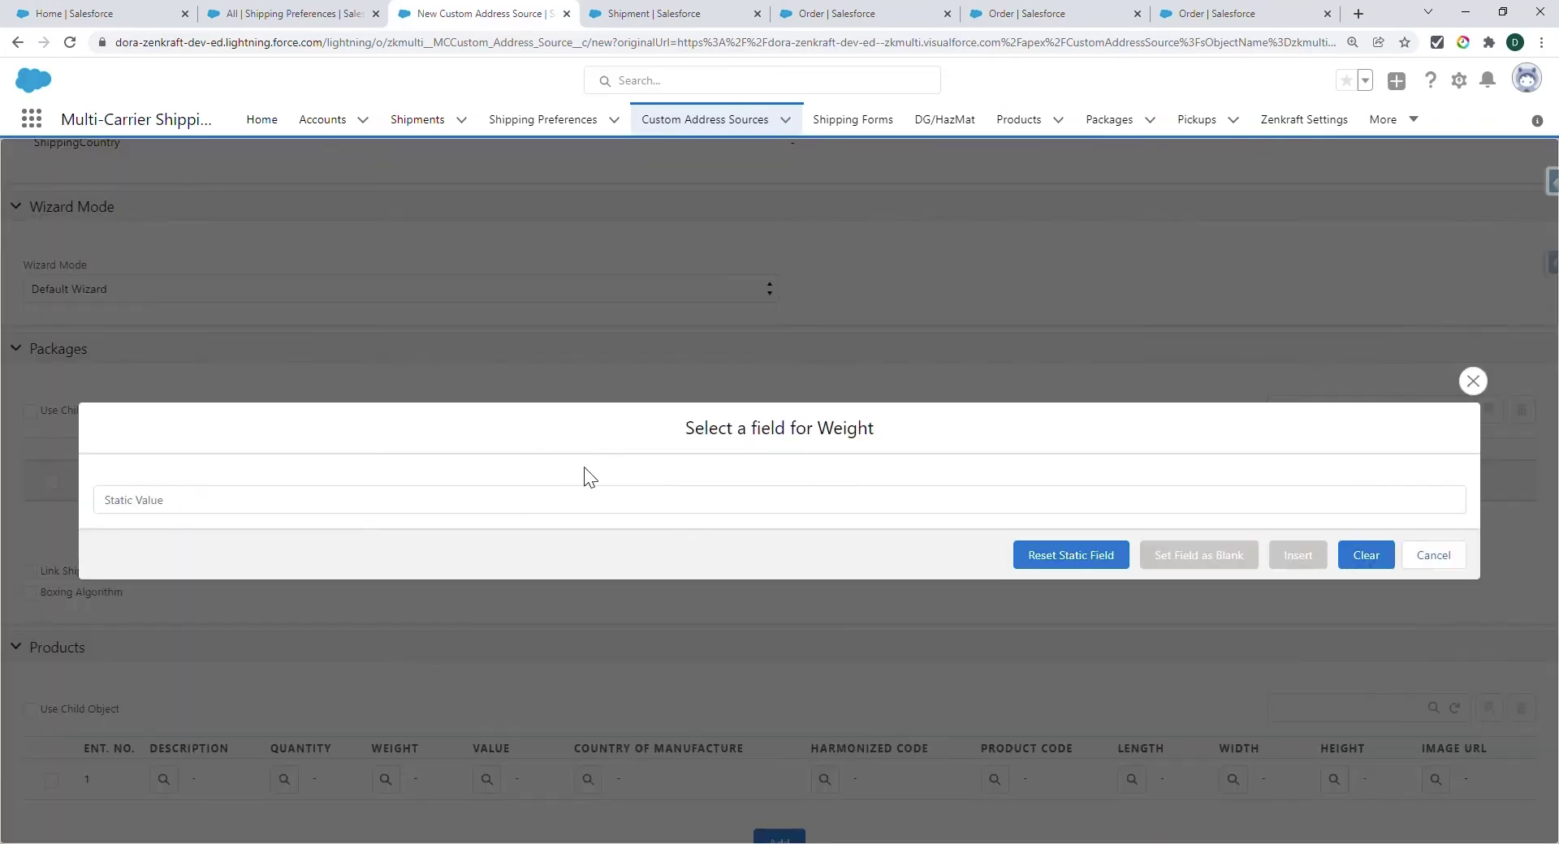
click(540, 510)
text(1)
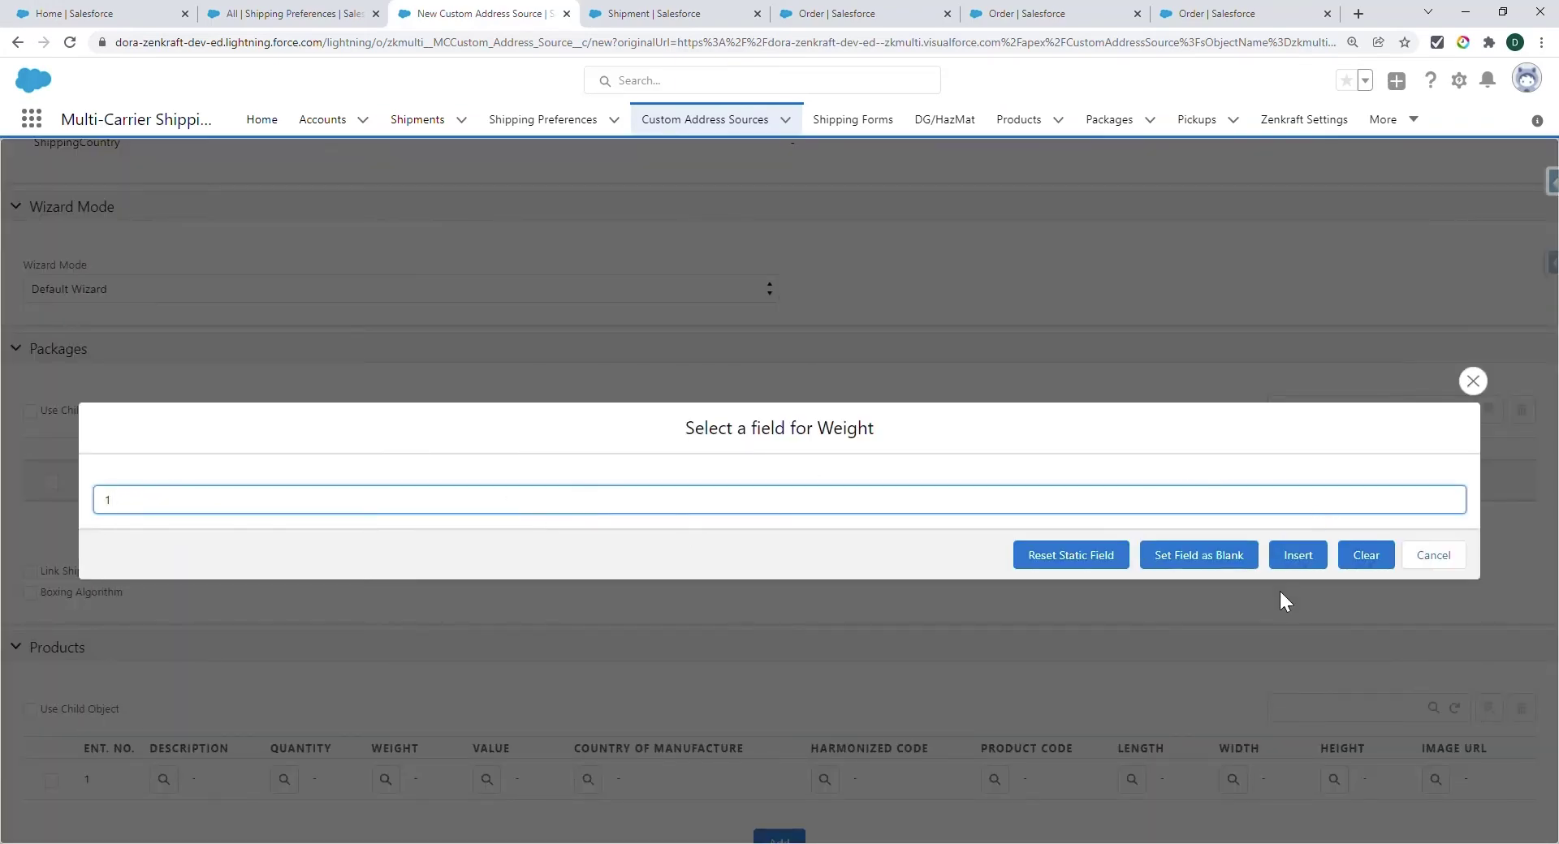
click(1298, 556)
click(1208, 480)
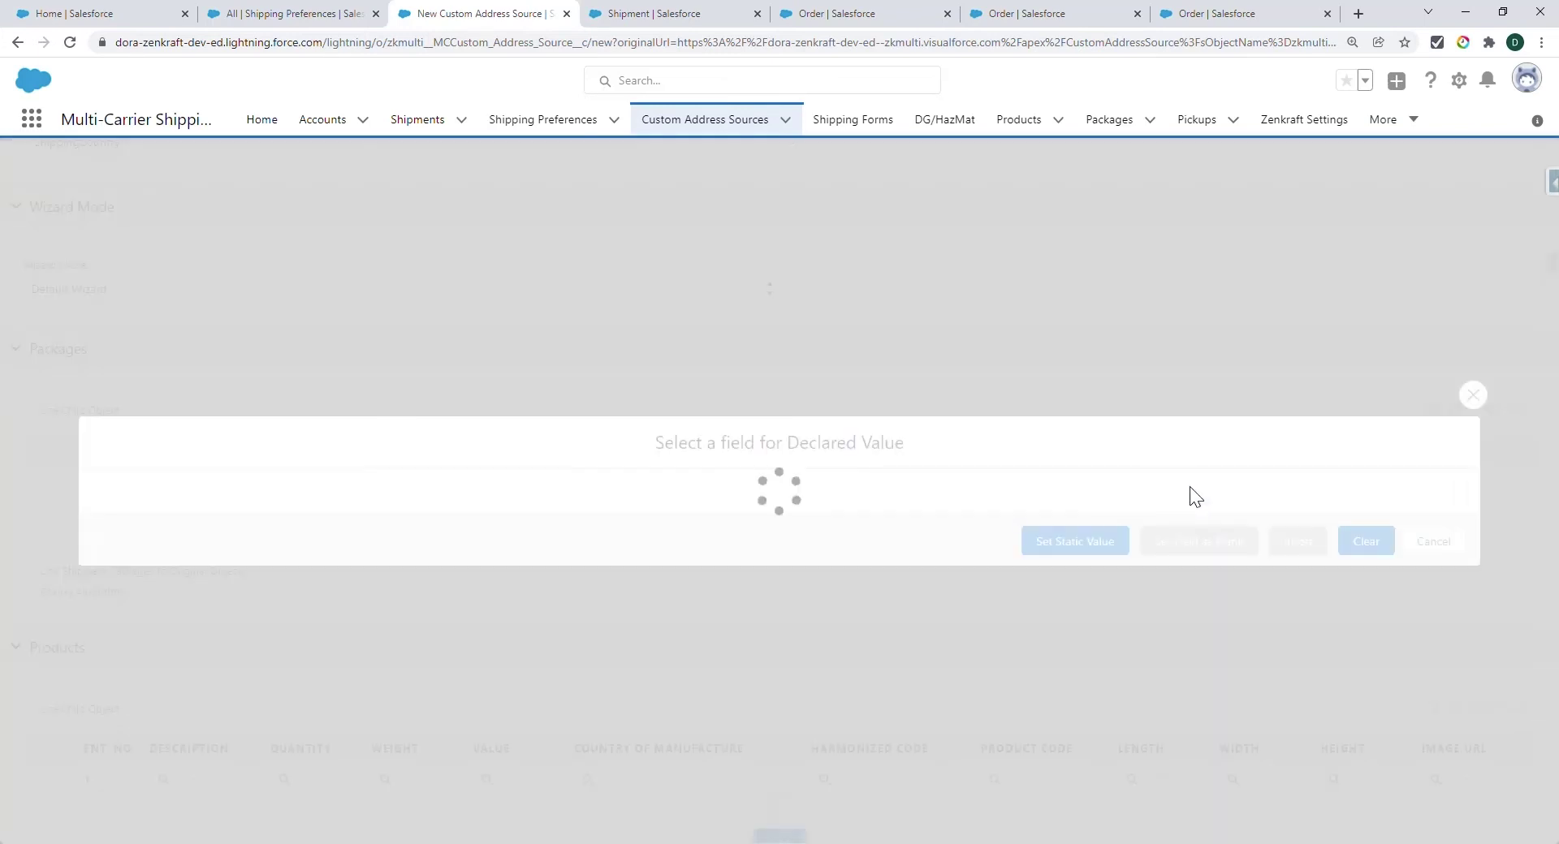
click(1071, 706)
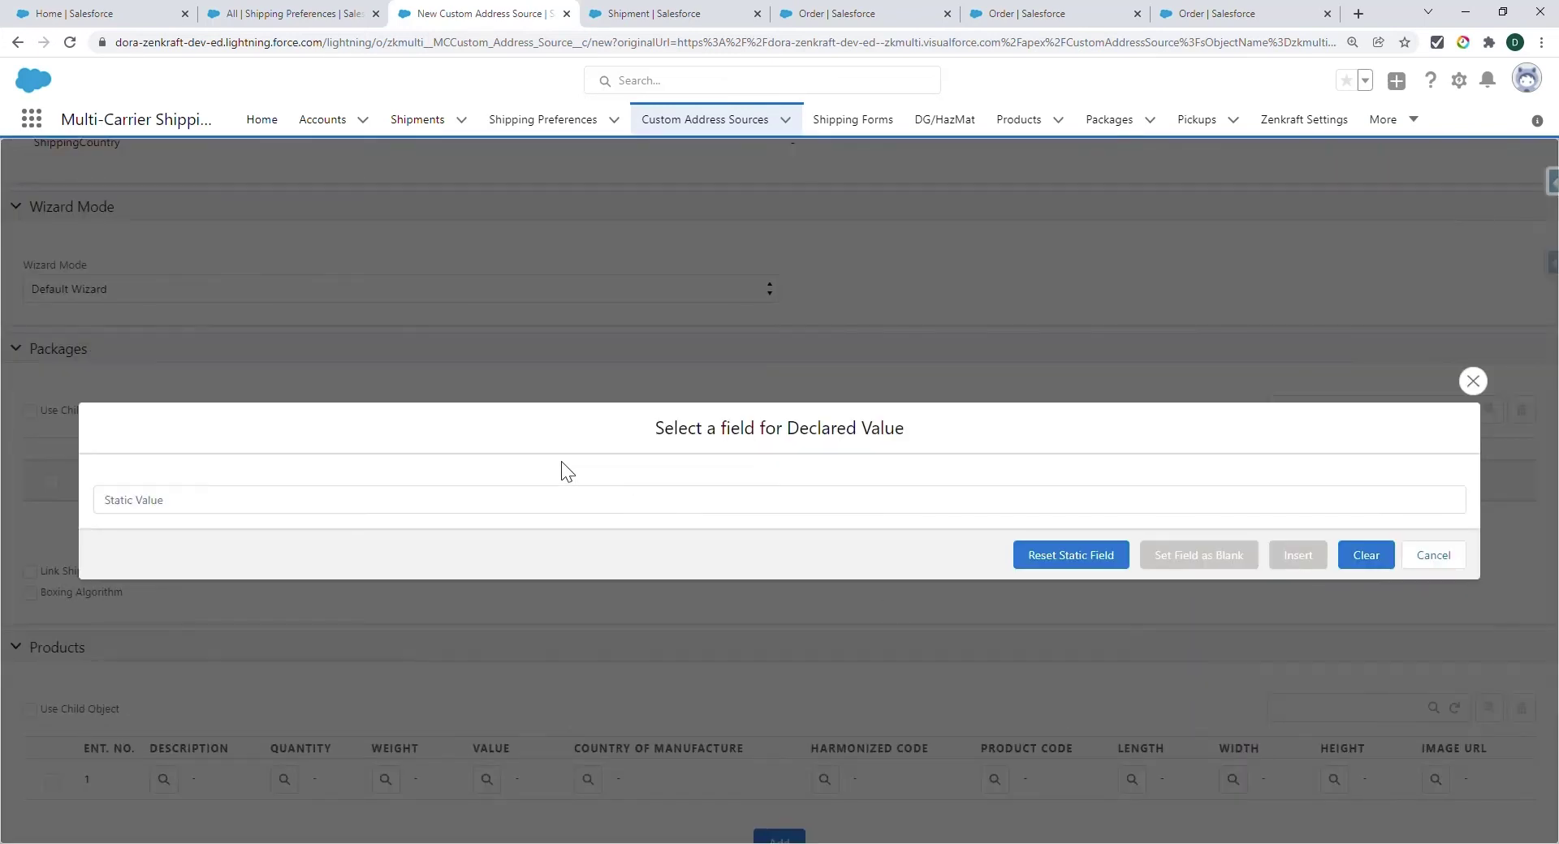
click(580, 512)
text(0)
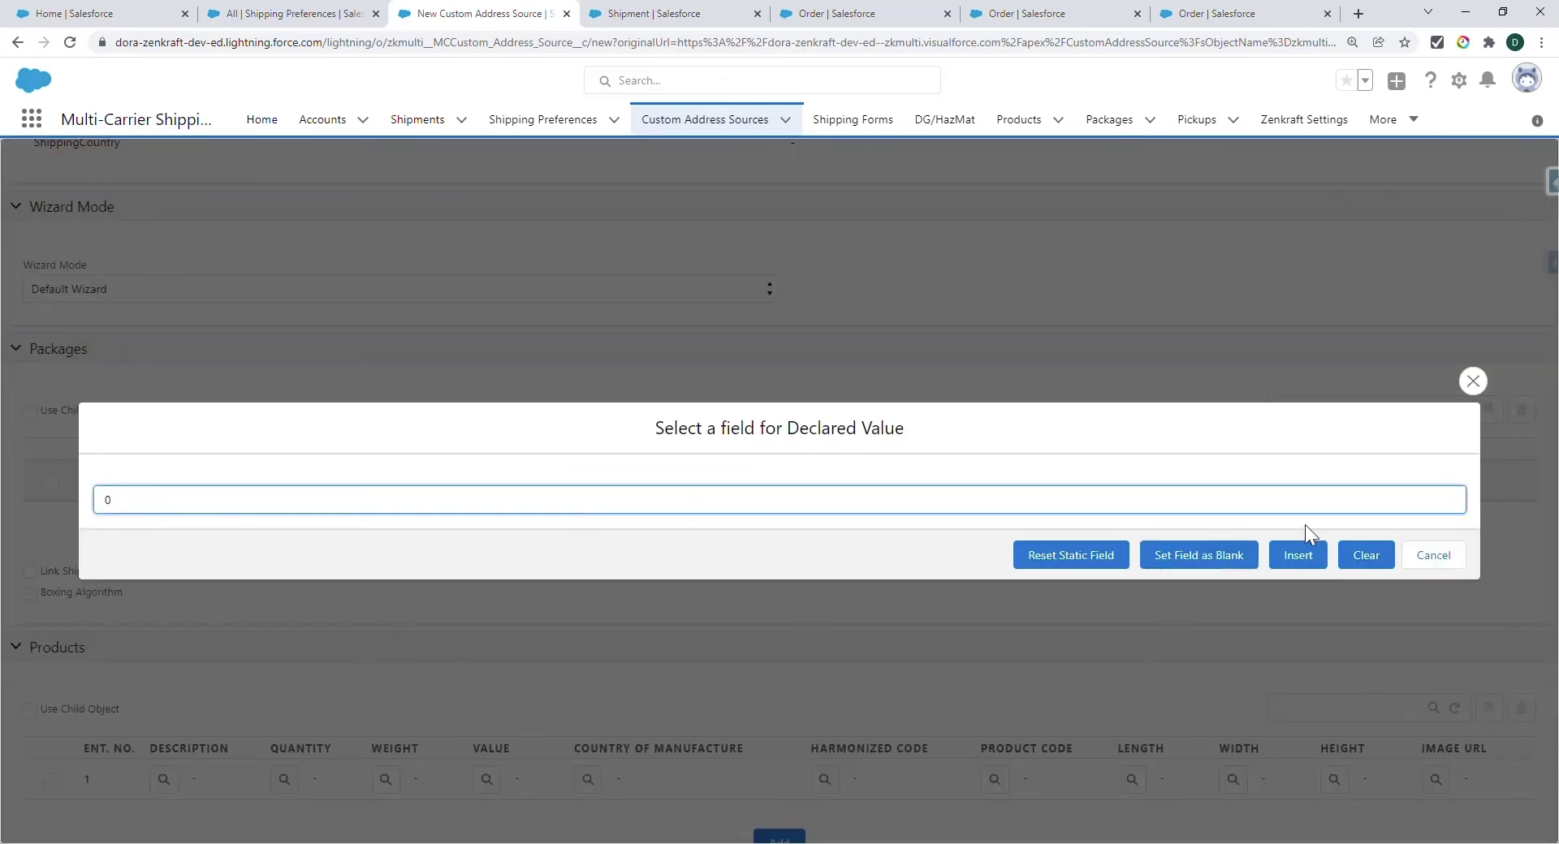
click(1309, 554)
scroll(1304, 557, down, 6)
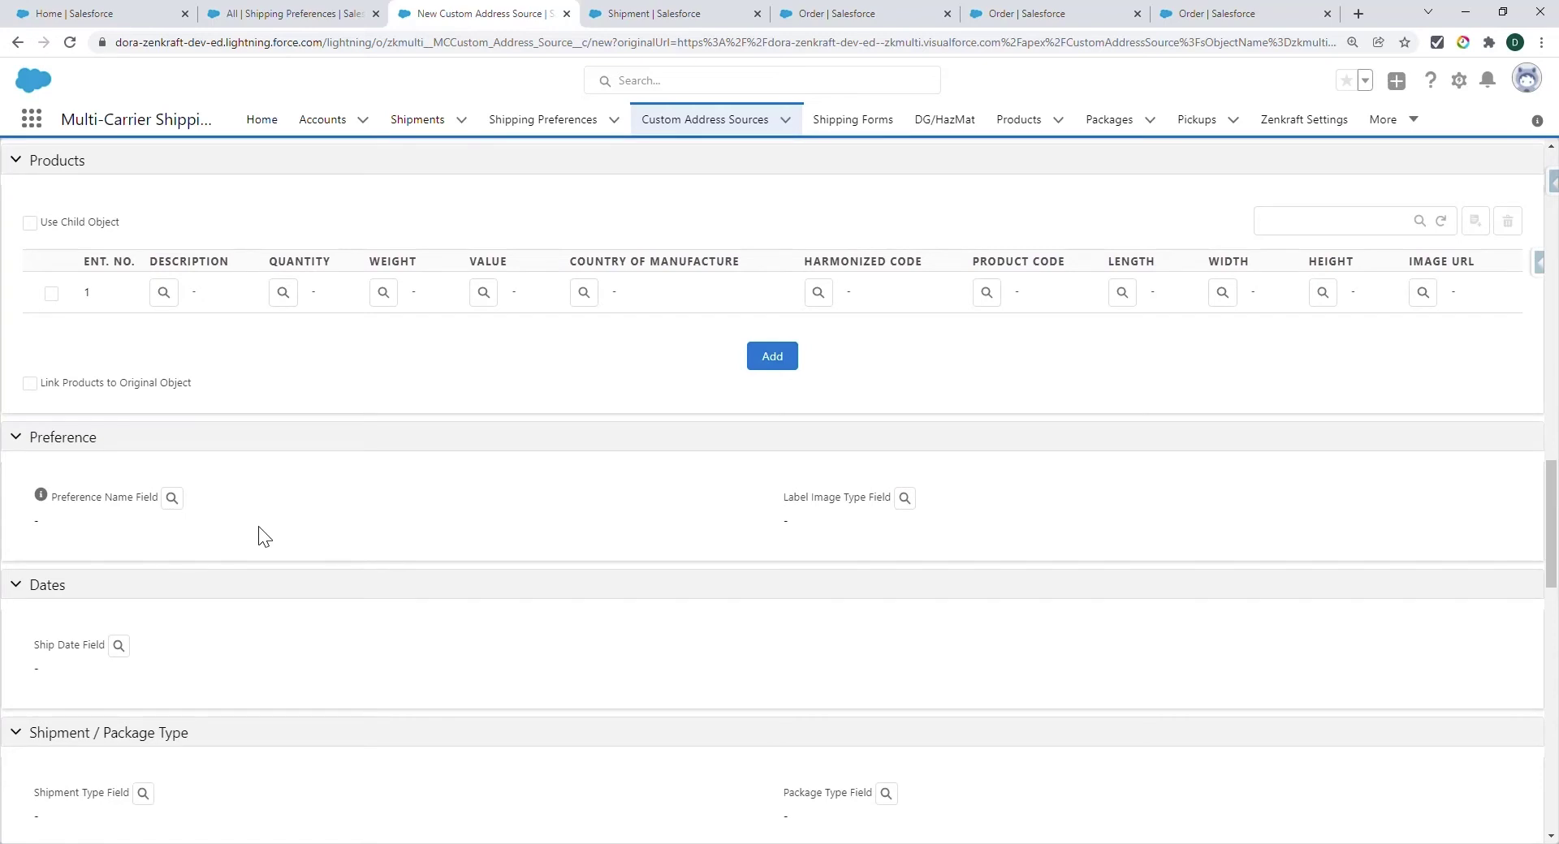
Step: Set the Preference Name Field to the static value ShippingPreference-000006 from the FedEx preference record
click(171, 498)
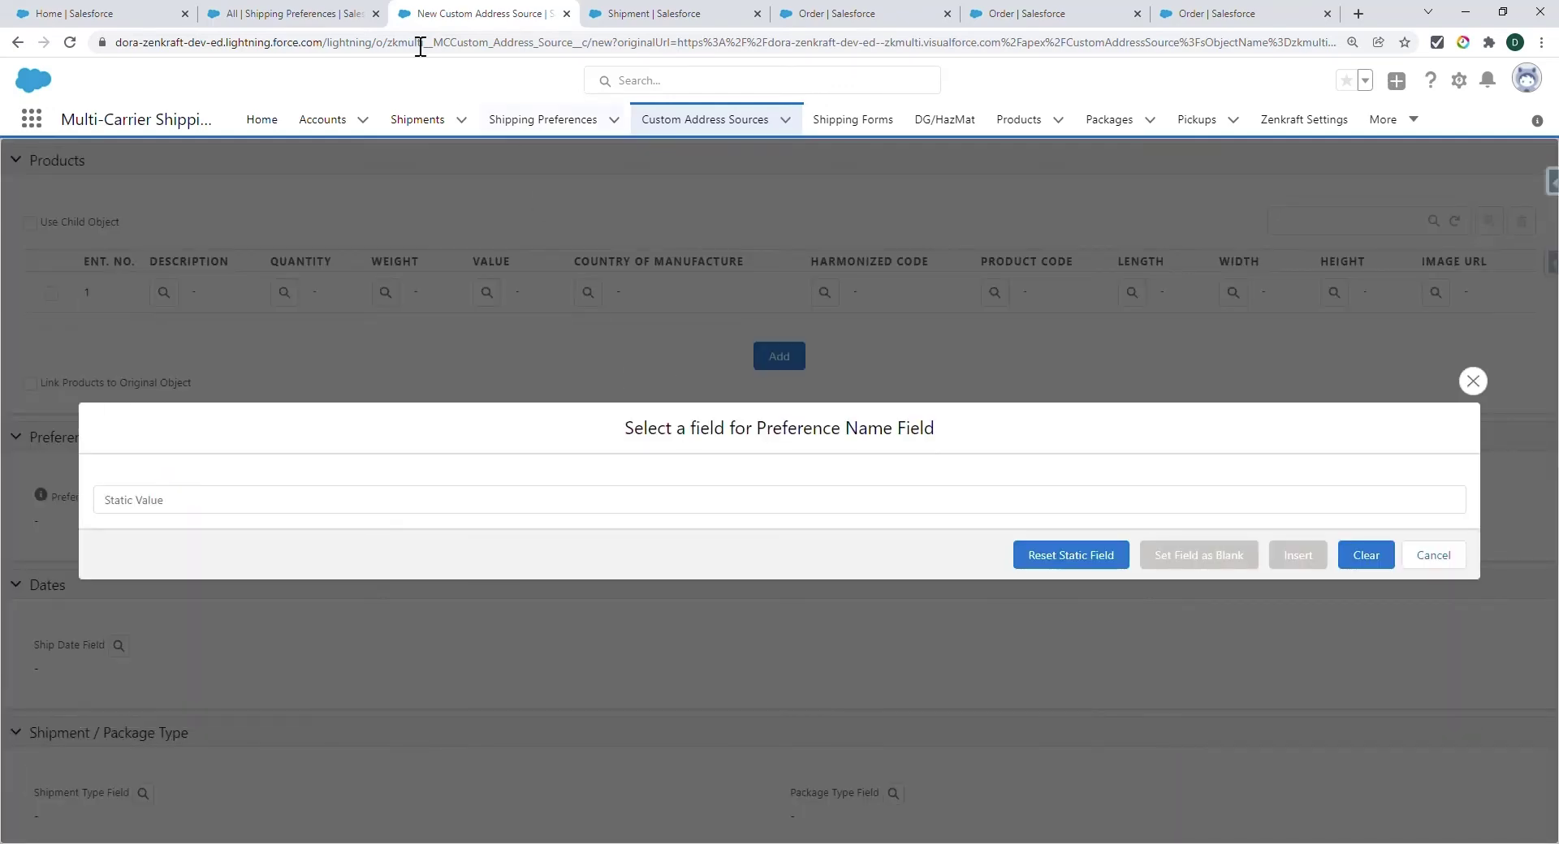
click(312, 12)
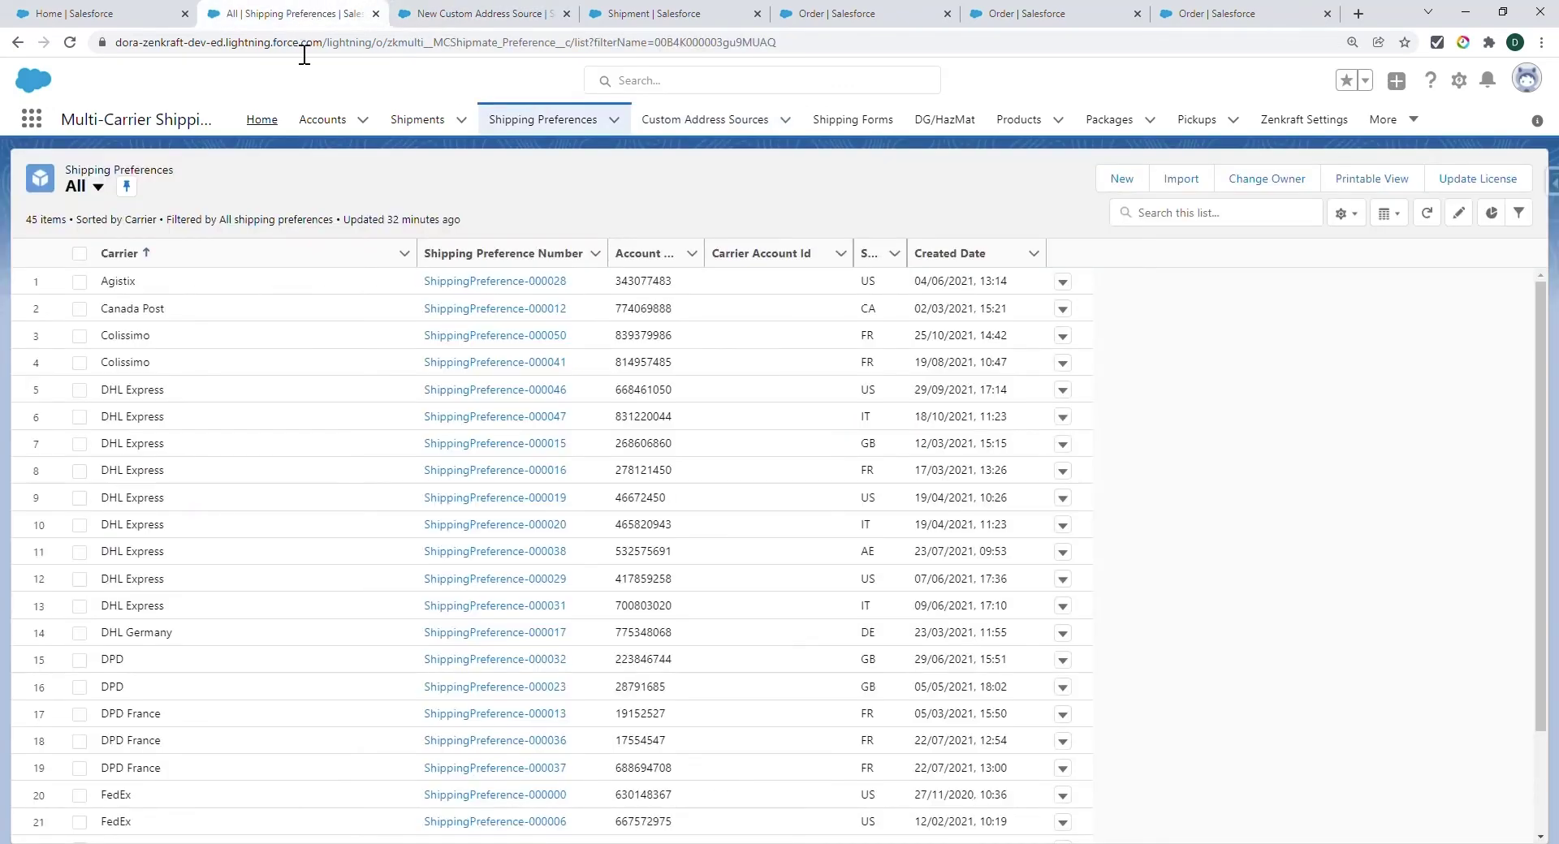
scroll(537, 711, down, 2)
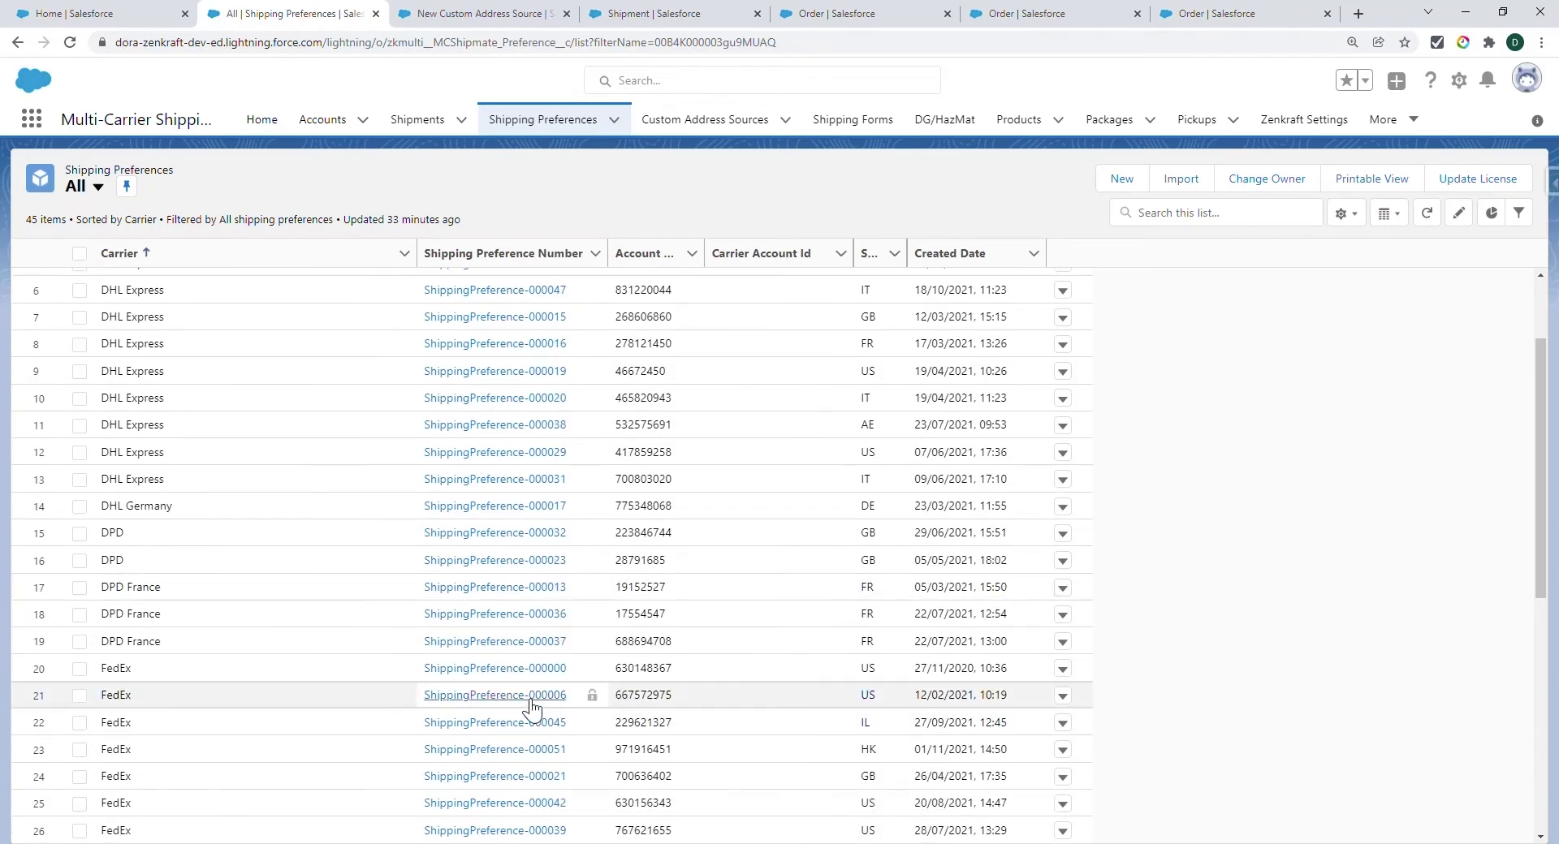
click(532, 698)
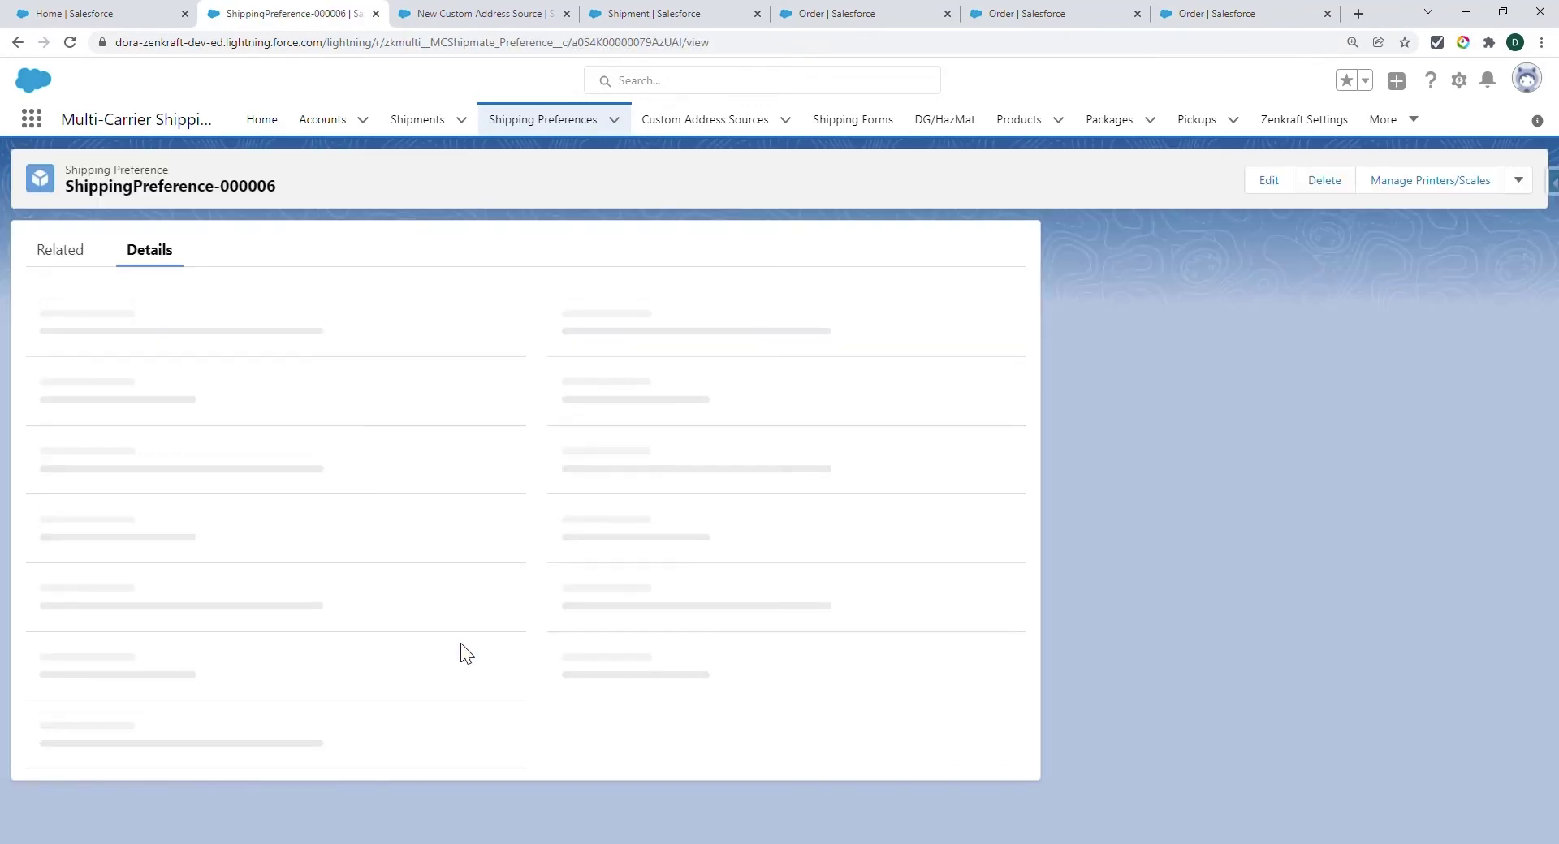
drag(41, 320, 237, 320)
key(ctrl+c)
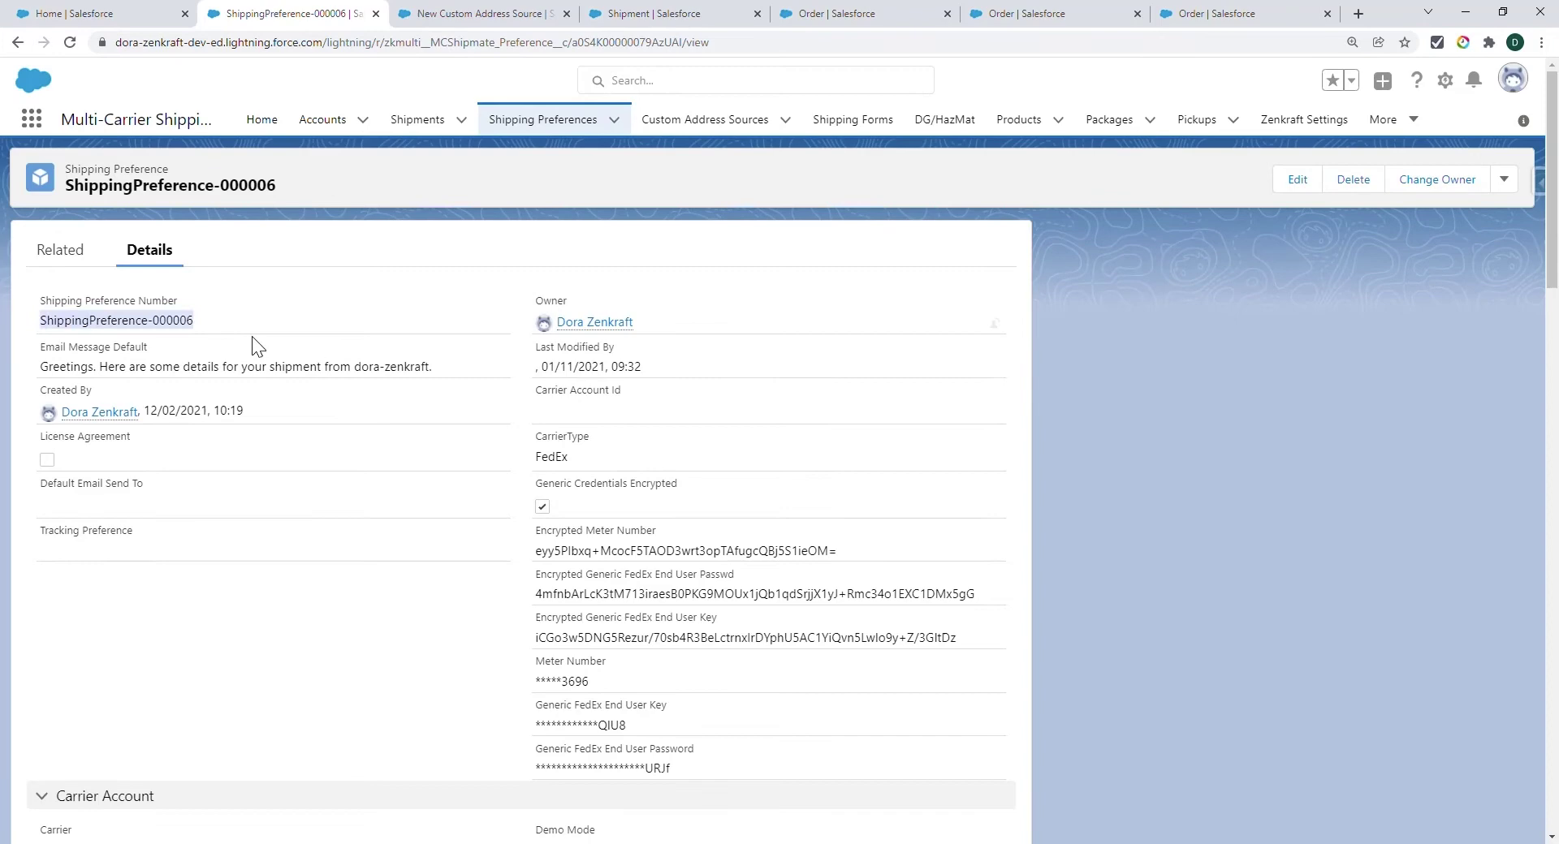
click(475, 14)
click(294, 505)
key(ctrl+v)
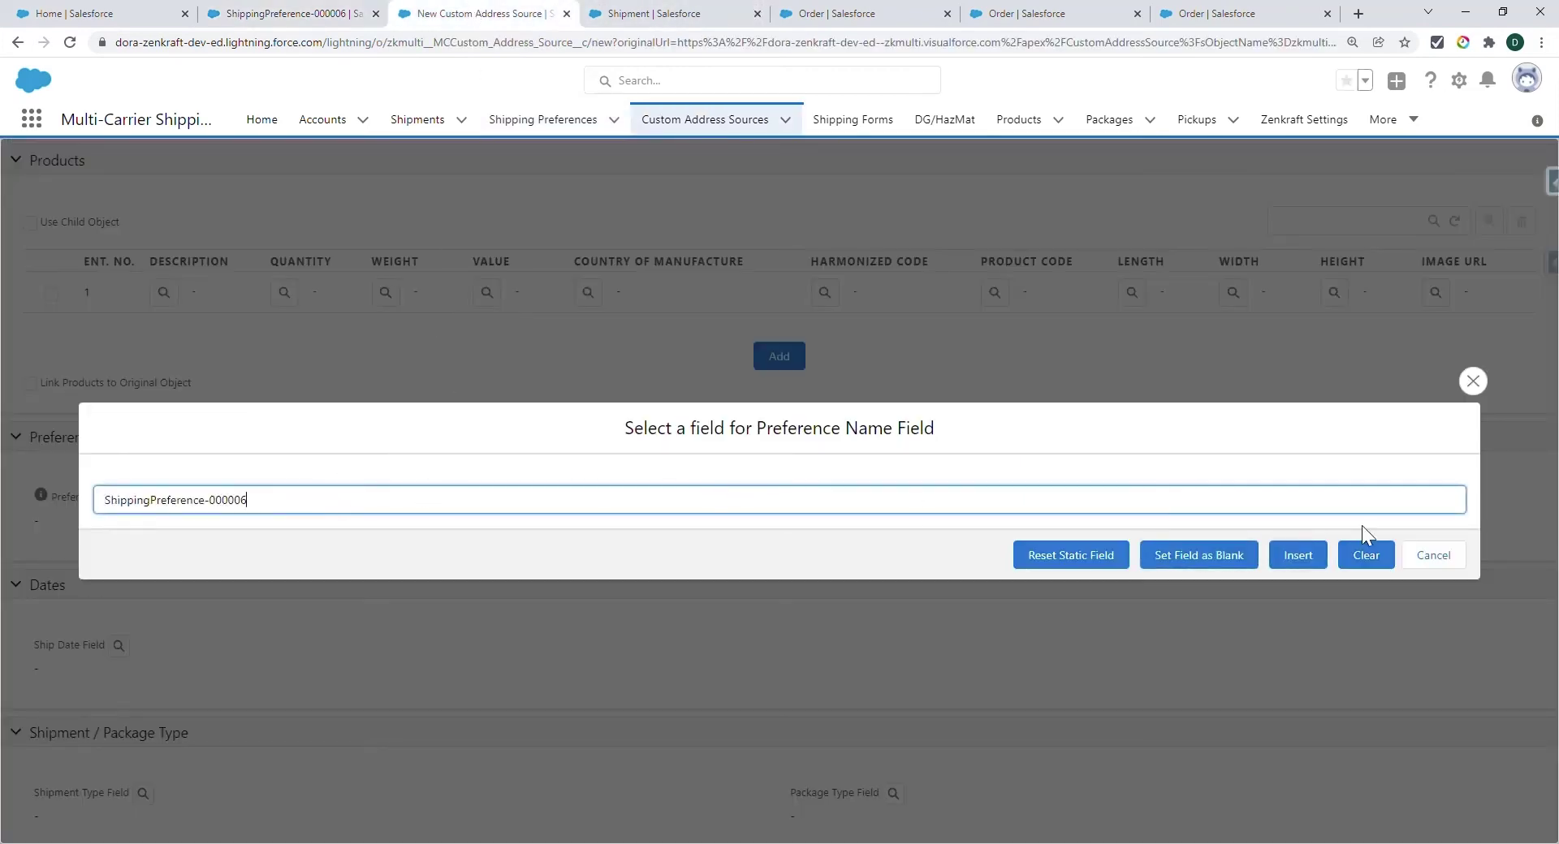
click(1296, 555)
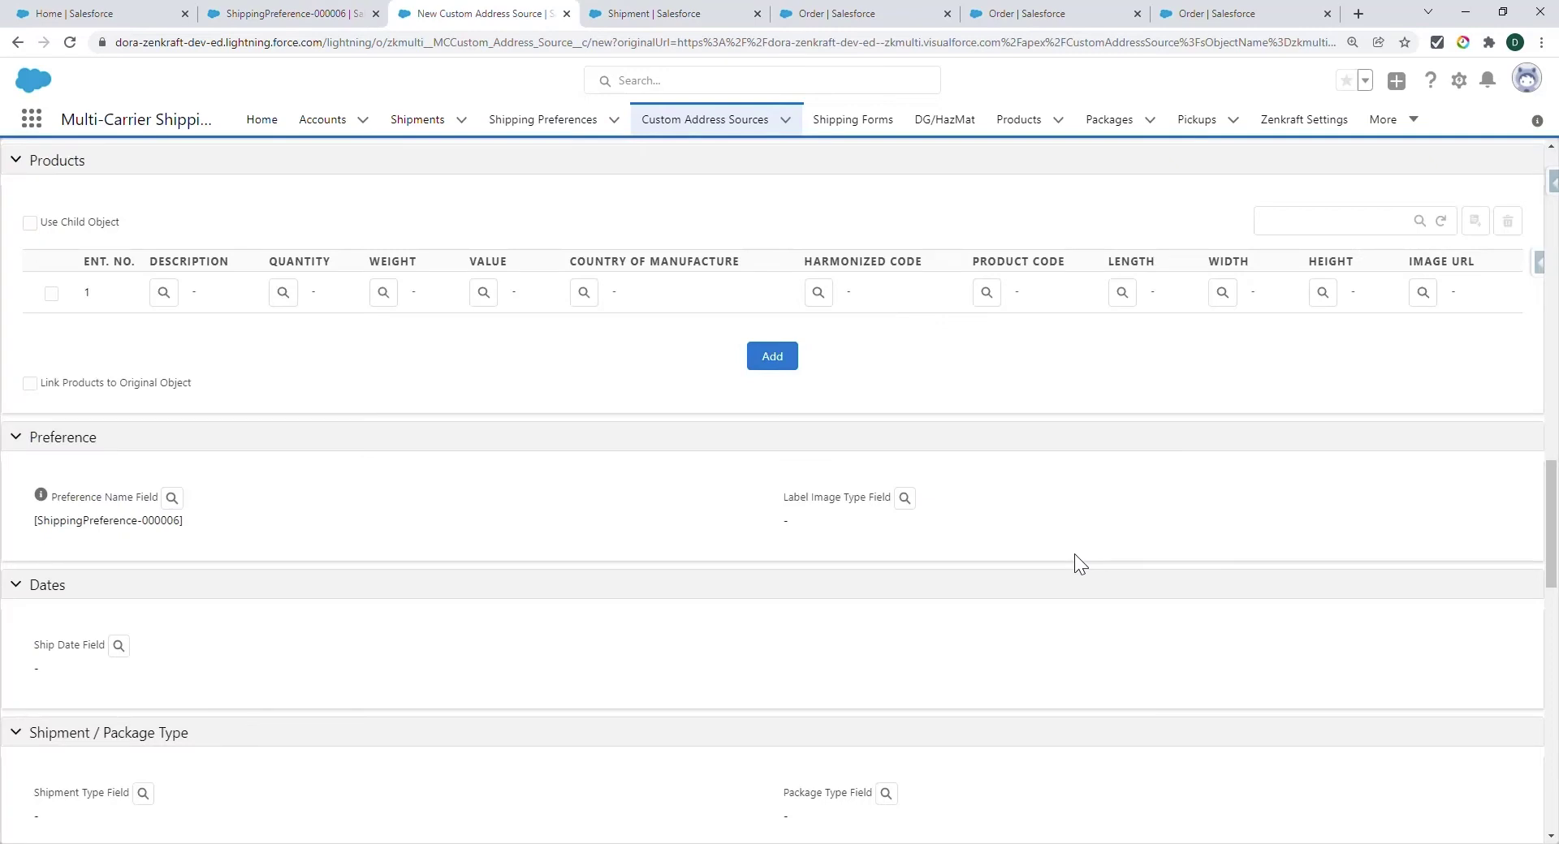
Step: Remap the Preference Name Field to the Order's ZK Preference field and check its formula
click(185, 505)
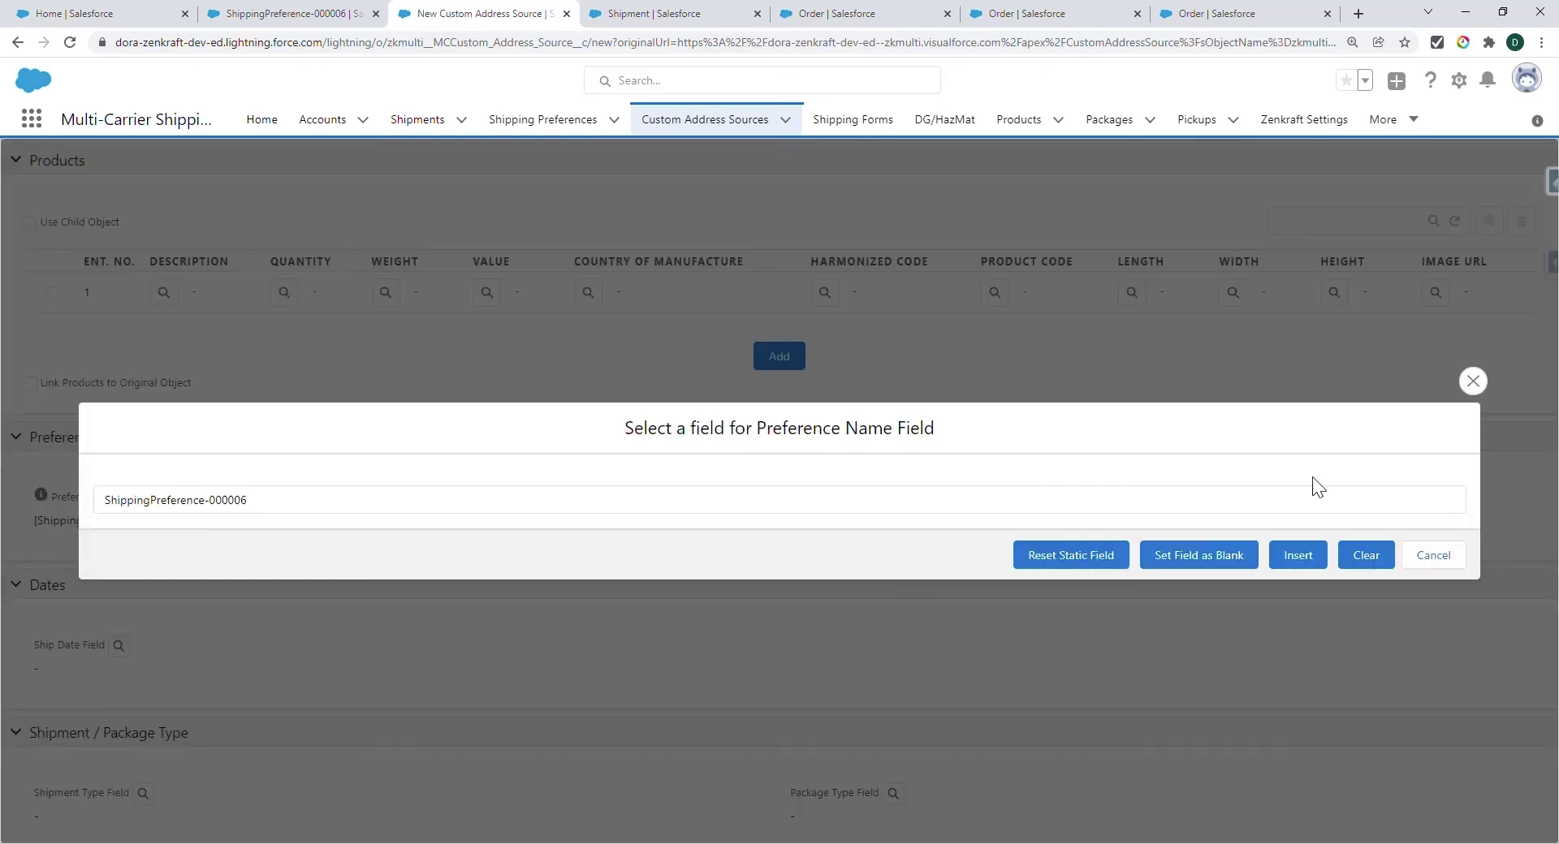
click(1058, 556)
click(272, 362)
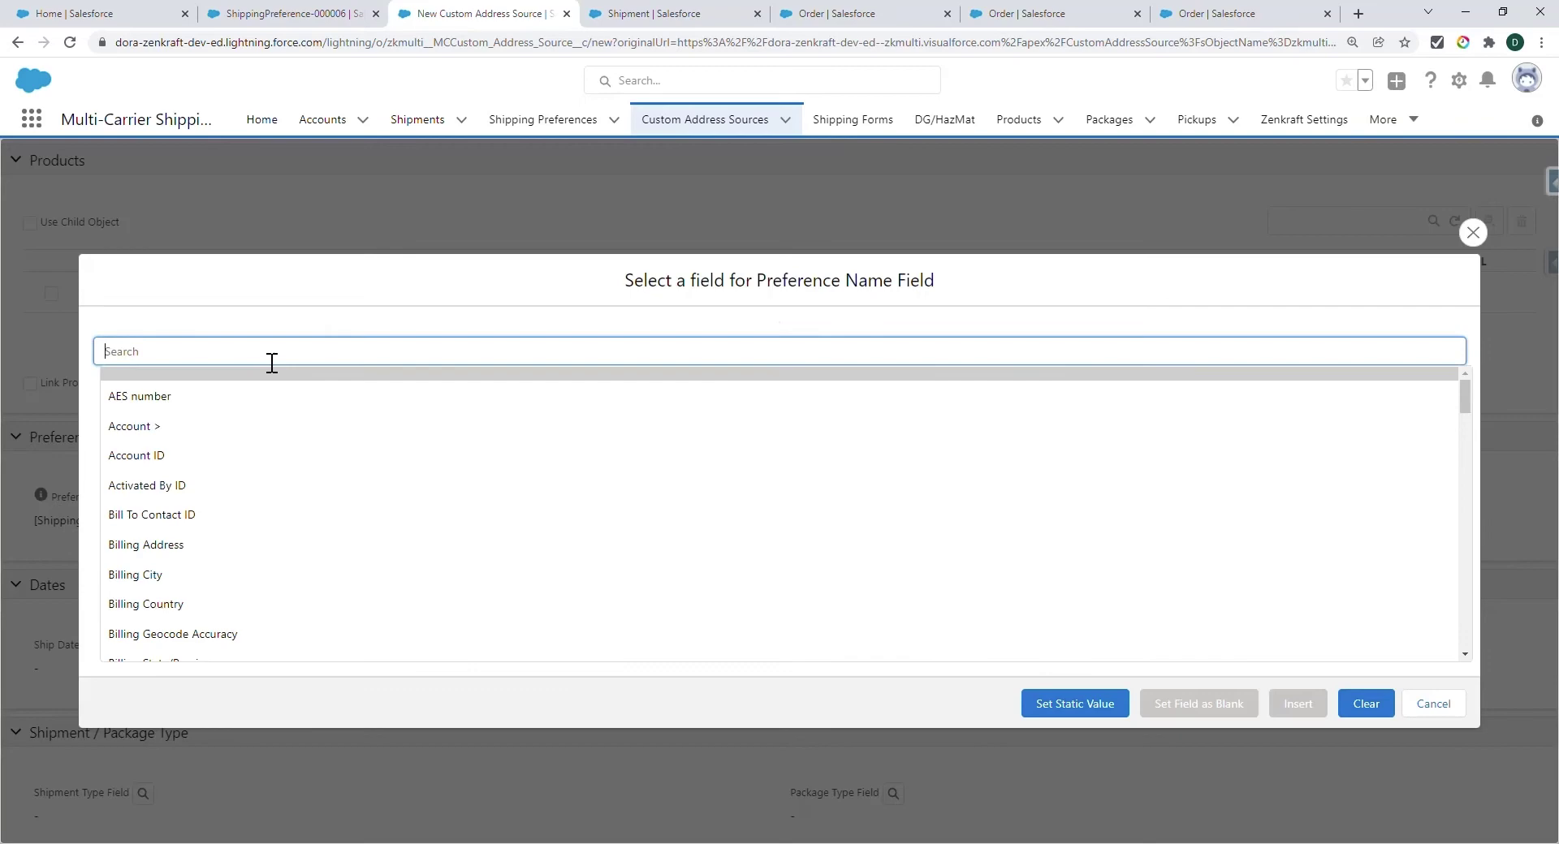
text(prefe)
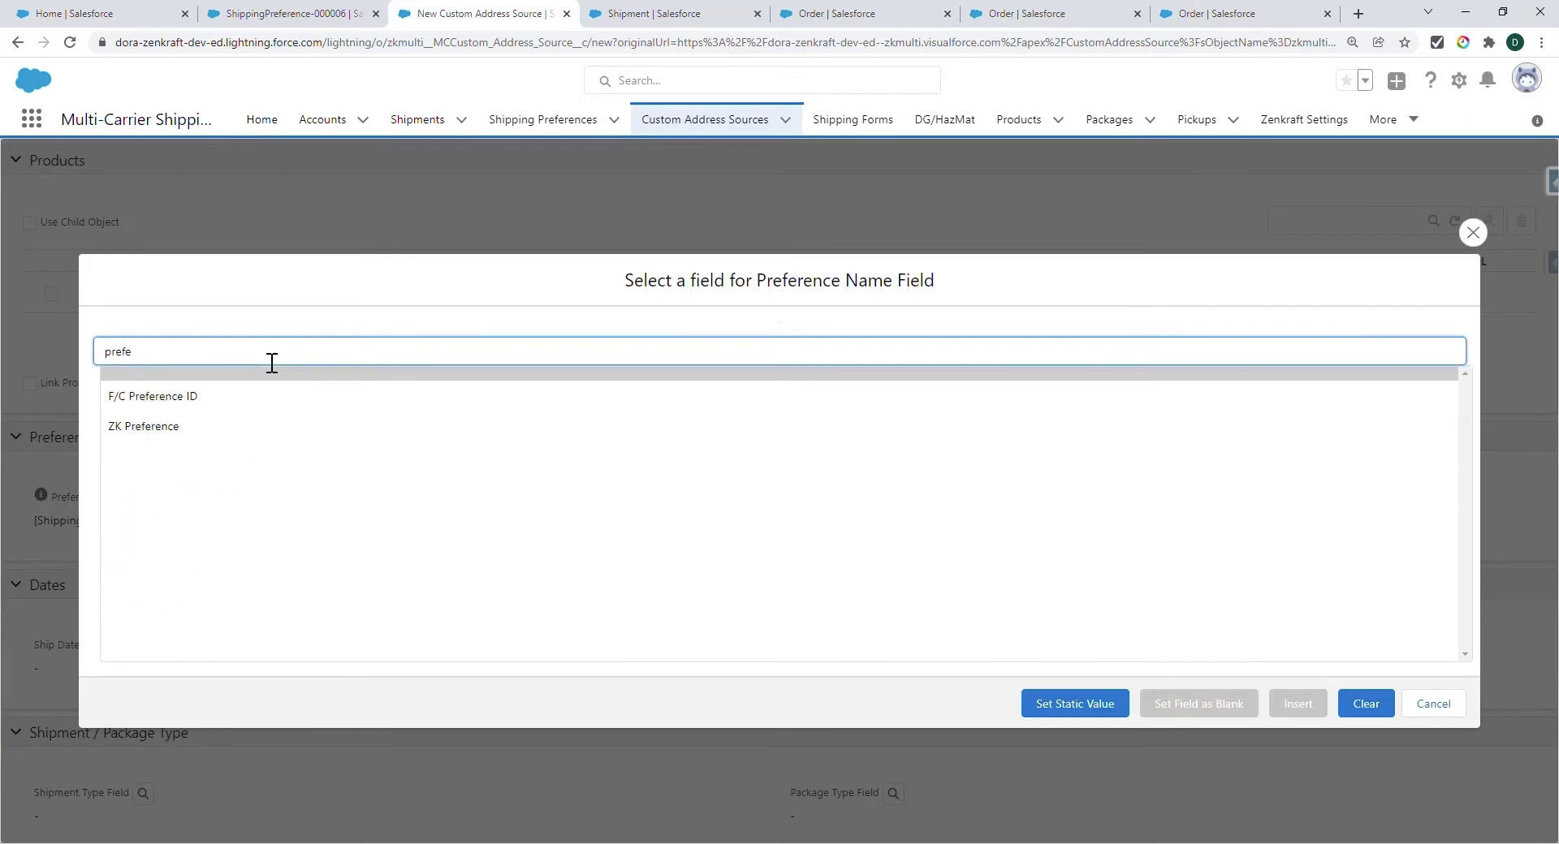
click(224, 428)
click(1298, 704)
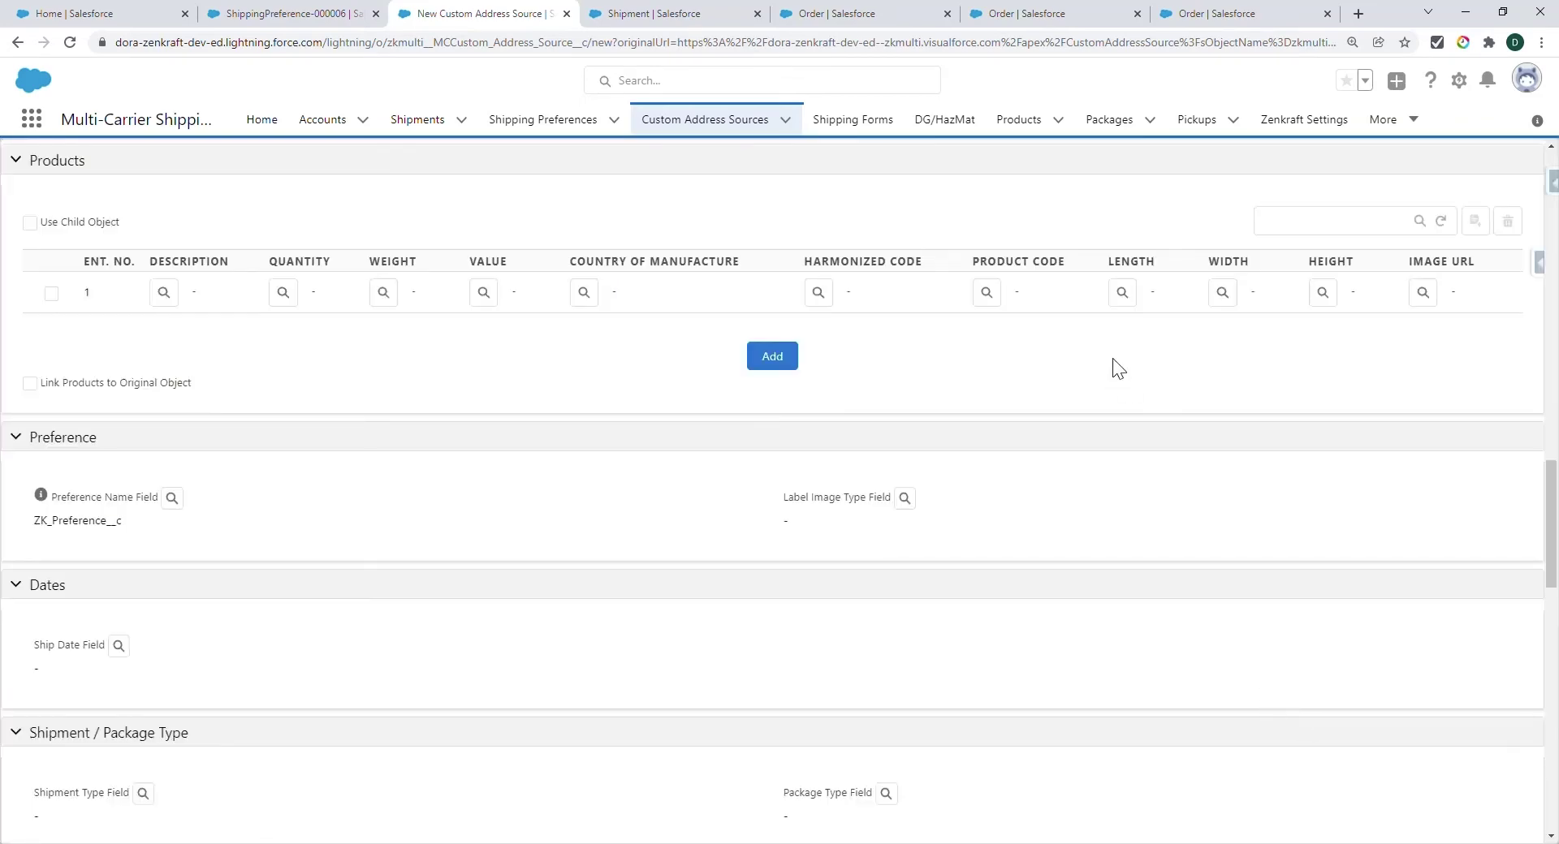
key(ctrl+6)
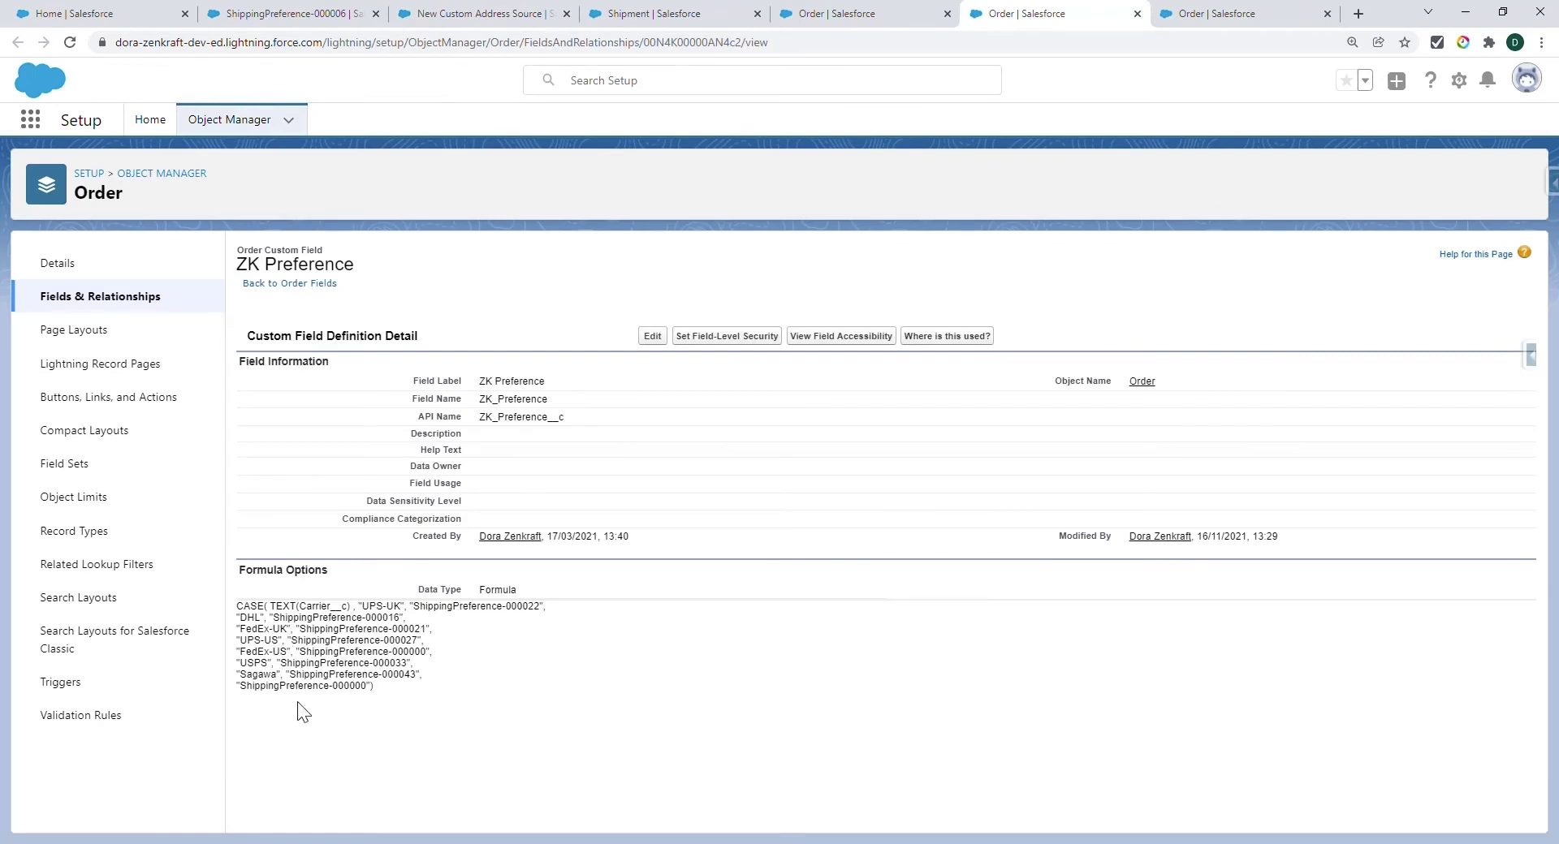
key(ctrl+3)
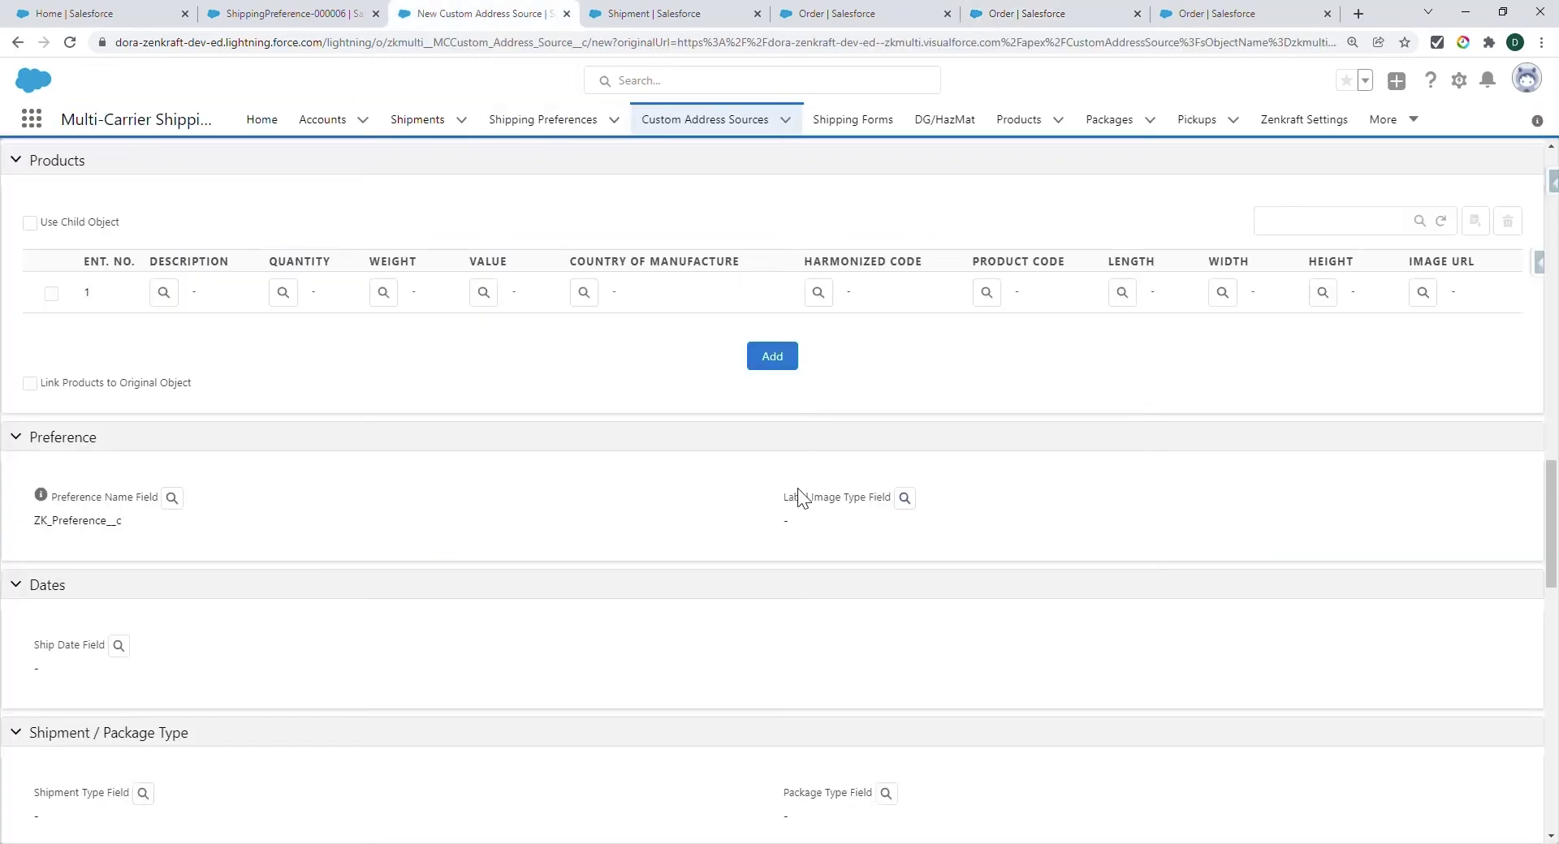
scroll(700, 552, down, 3)
Step: Give the Package Type Field the static value YOUR_PACKAGING
scroll(646, 537, down, 1)
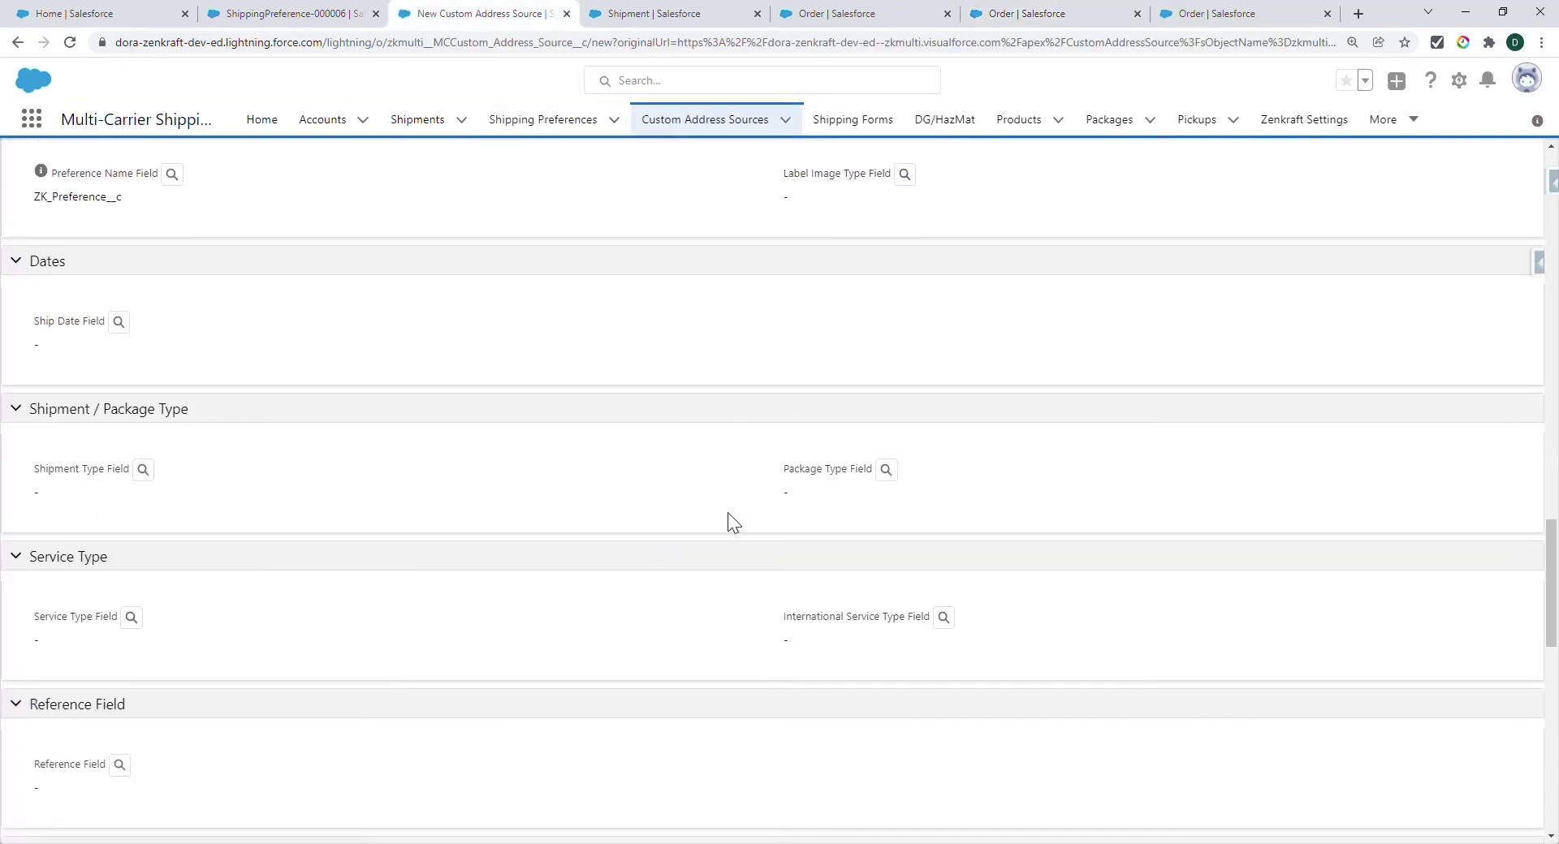
click(888, 471)
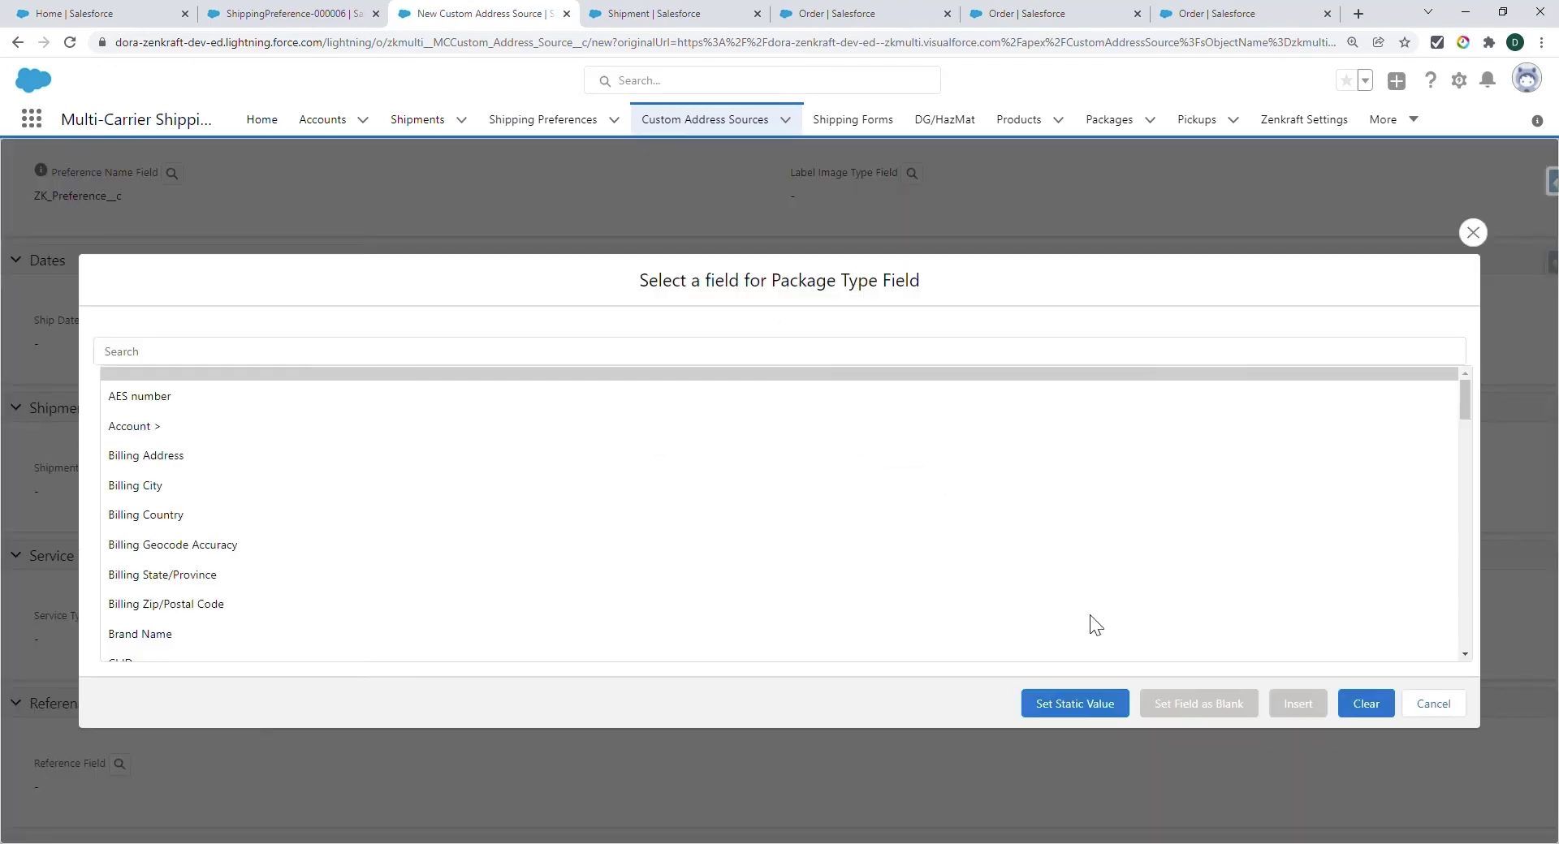
click(1079, 794)
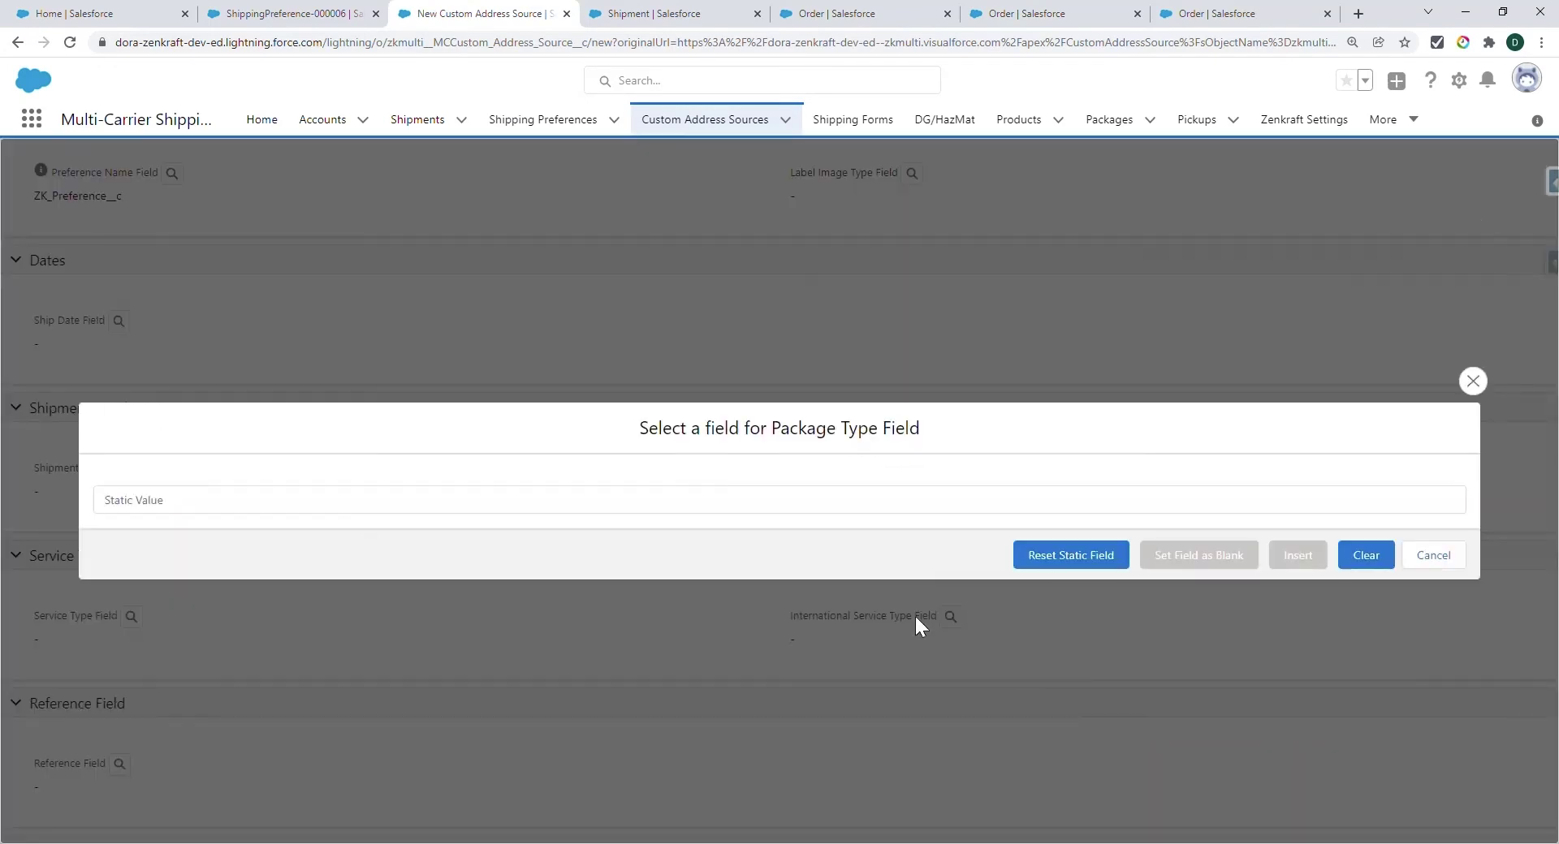
click(711, 509)
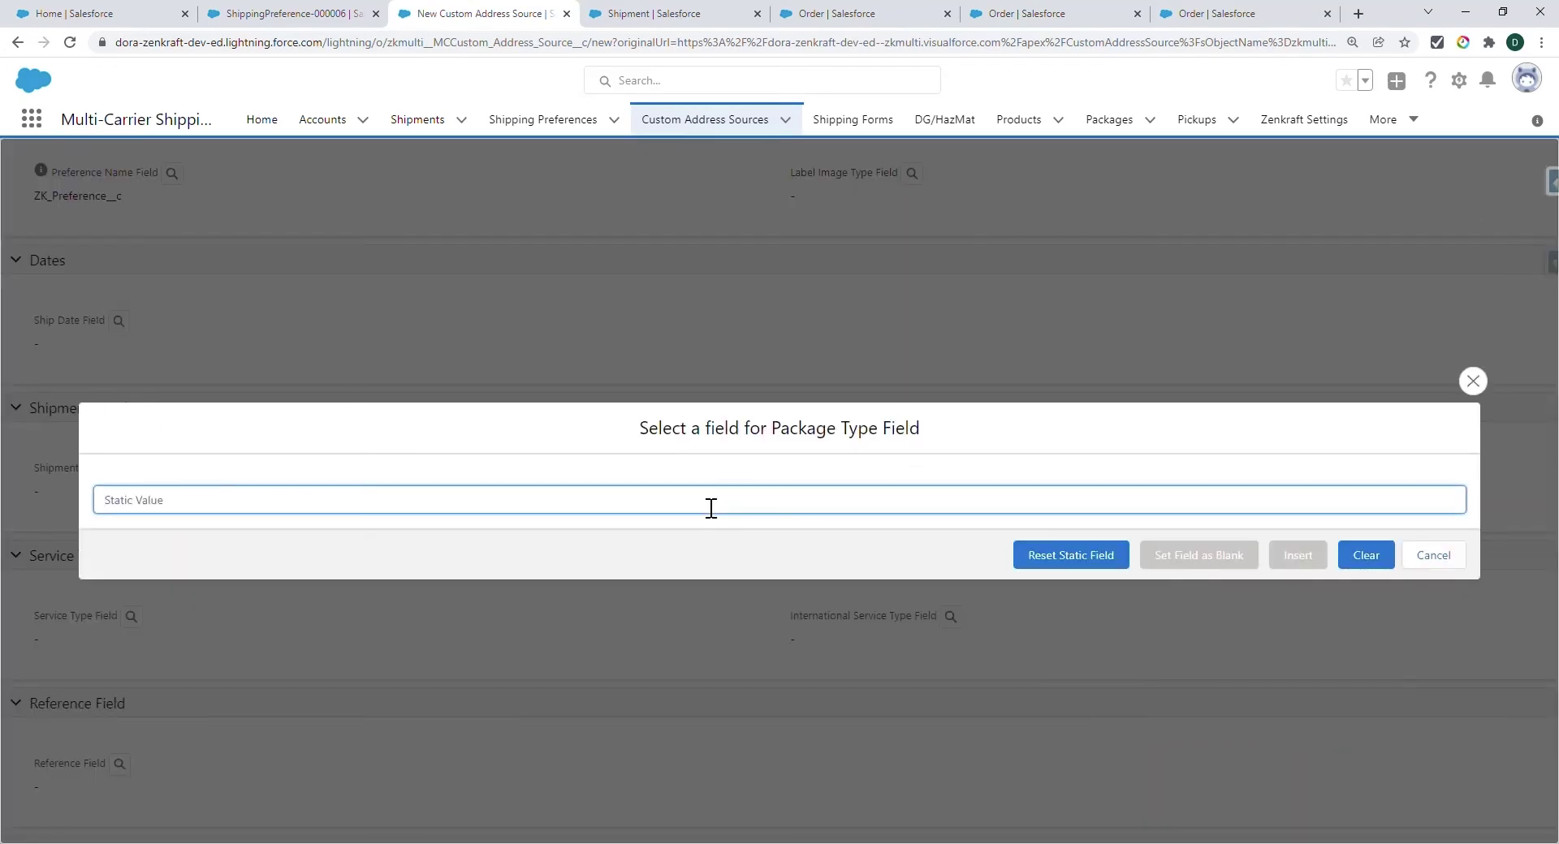
text(YOUR_PAC)
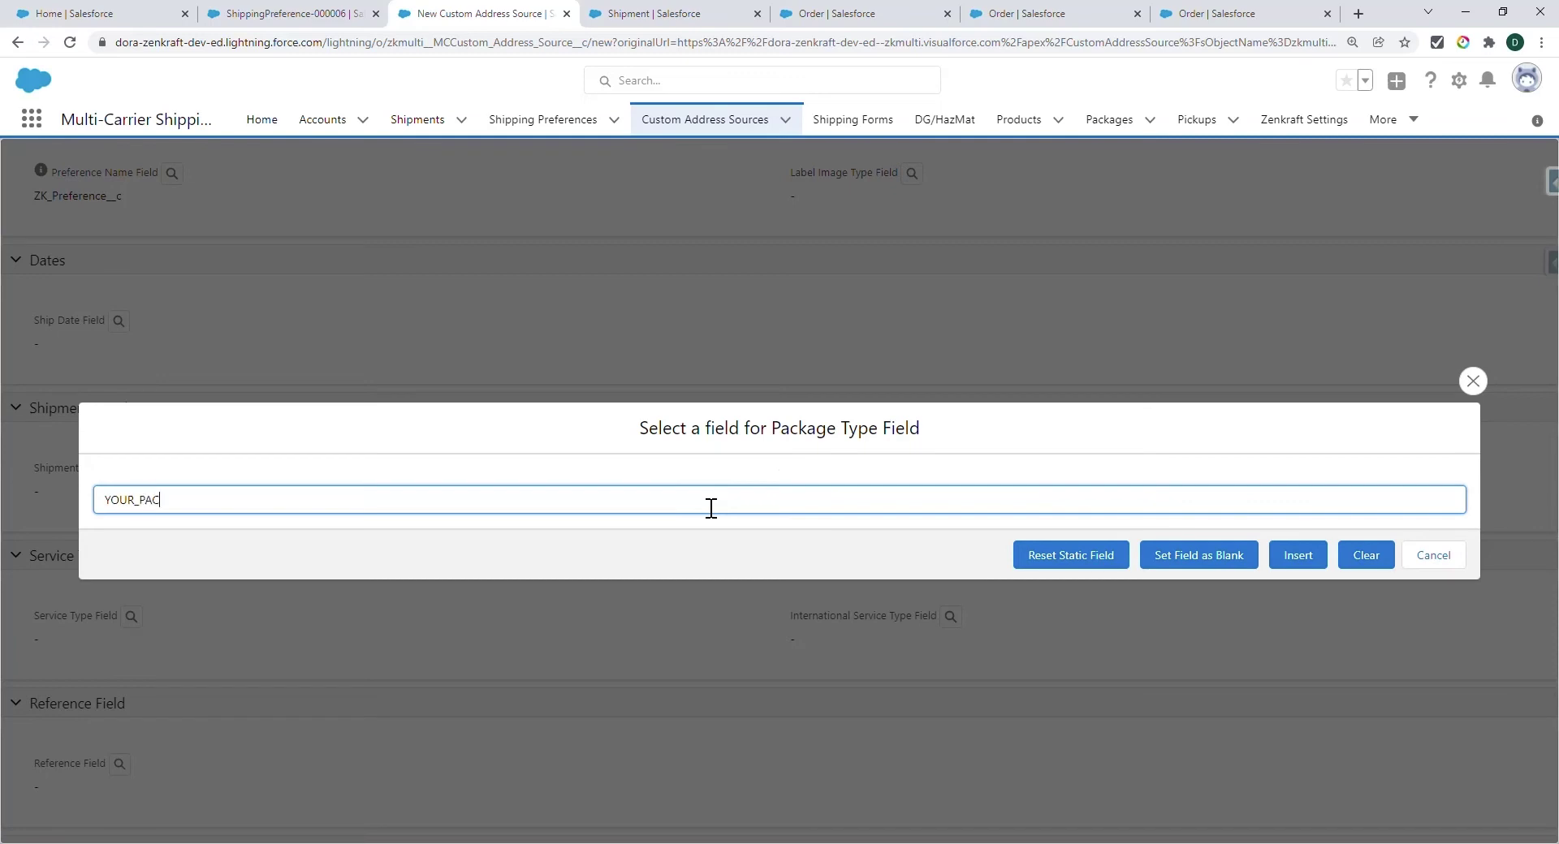
text(KAGING)
click(1307, 562)
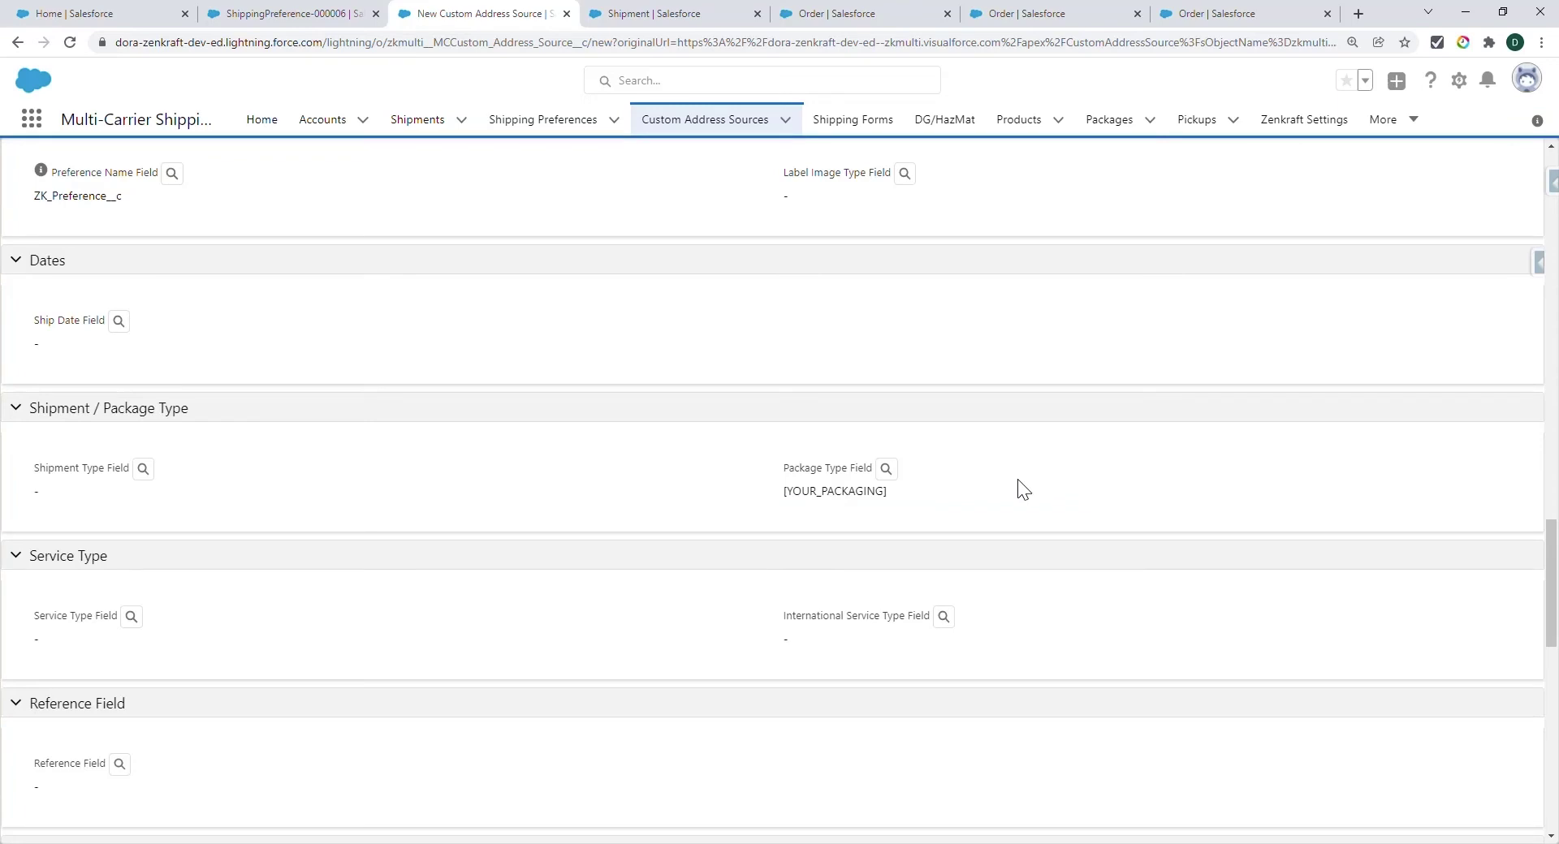
scroll(1019, 487, down, 2)
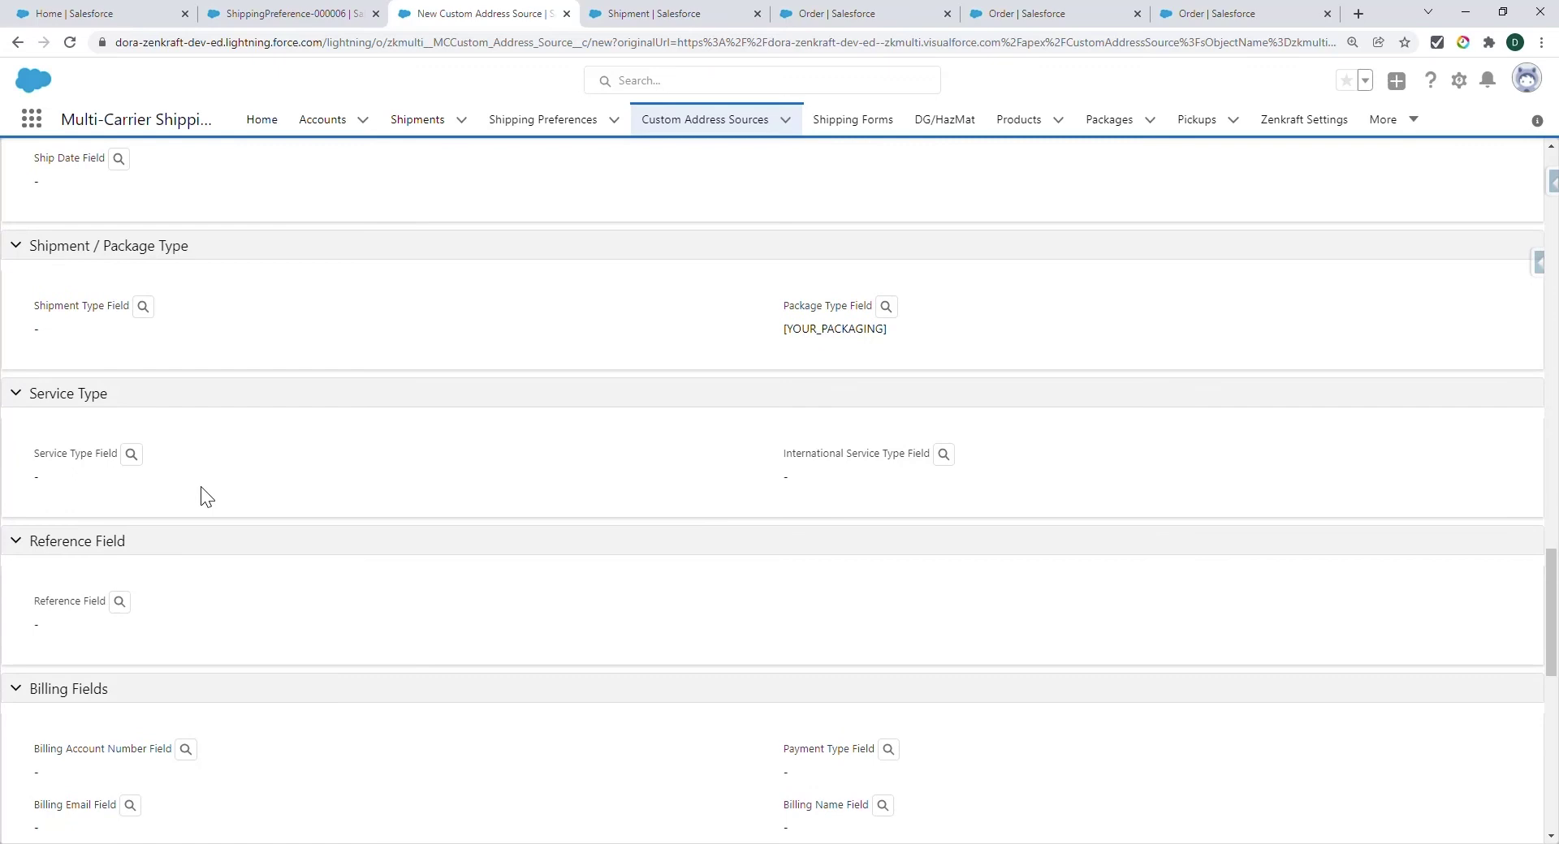
Step: Set the Service Type Field to the static value FEDEX_GROUND
click(131, 454)
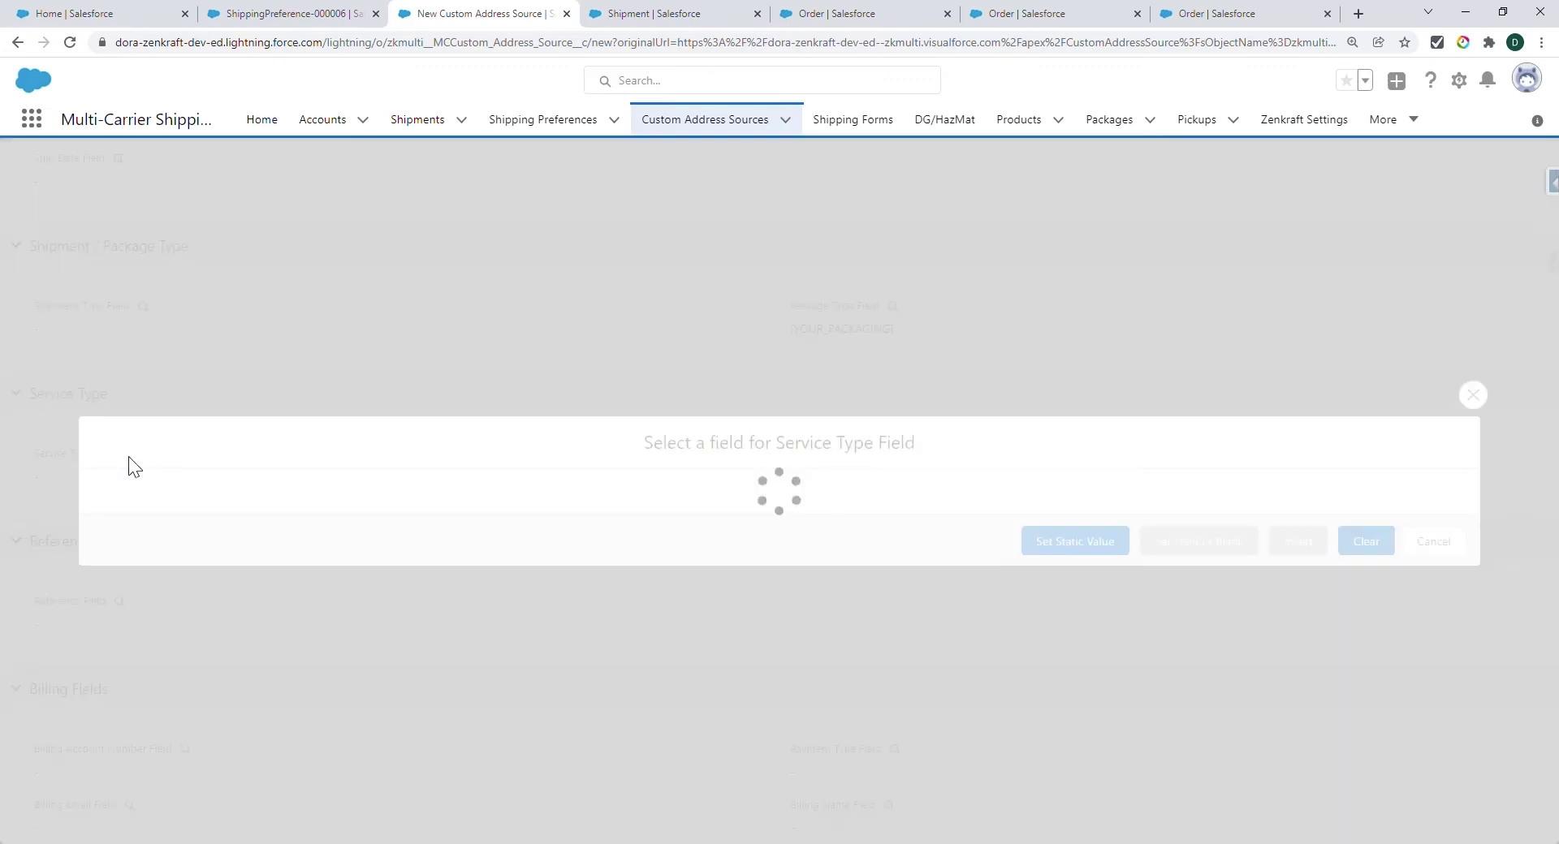
click(1070, 544)
click(630, 499)
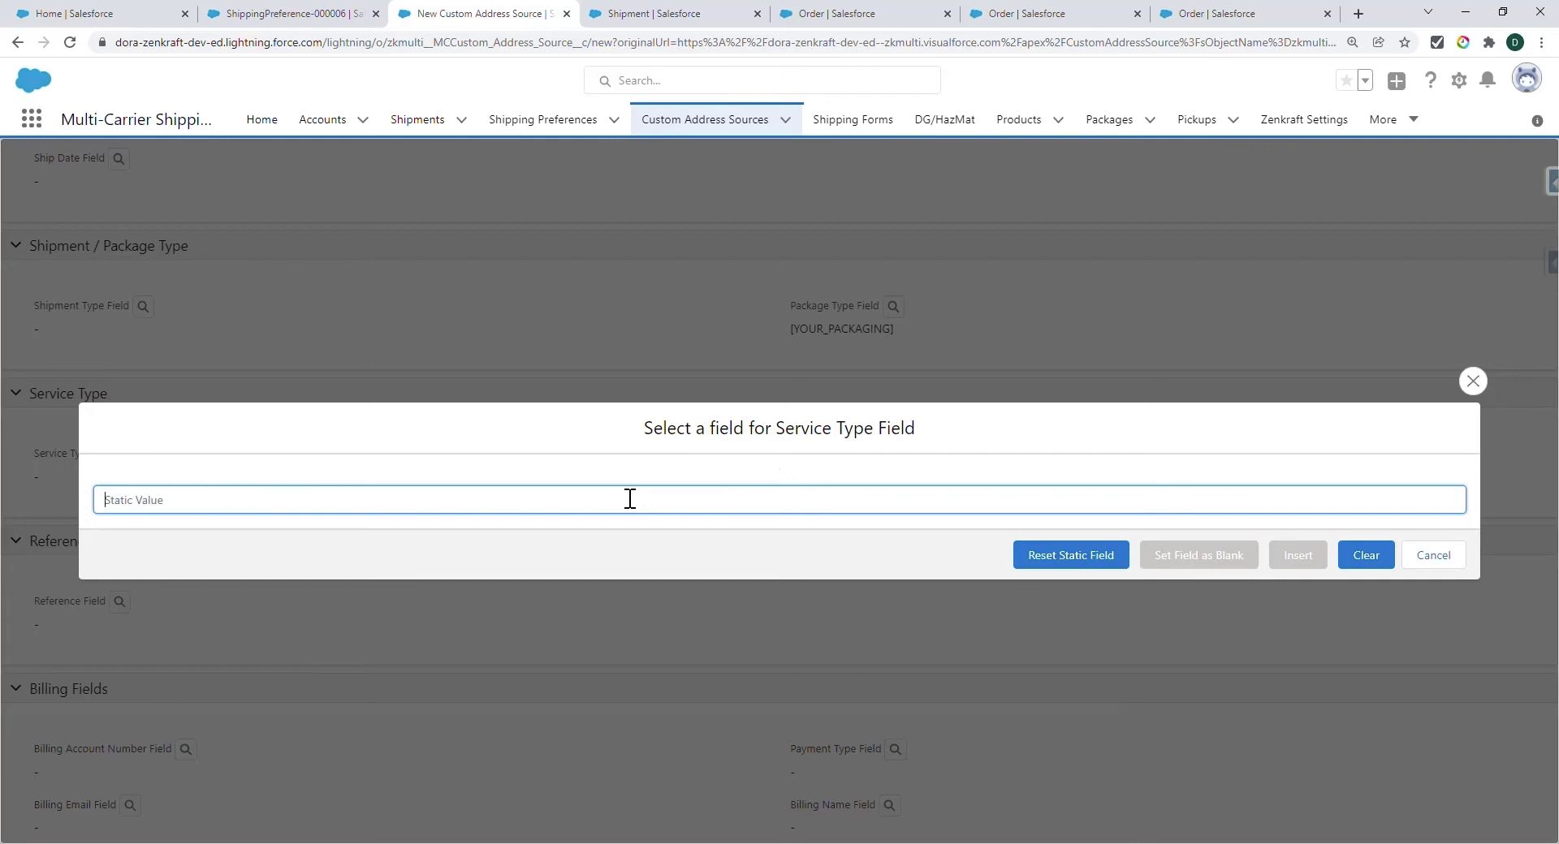
text(FEDEX_)
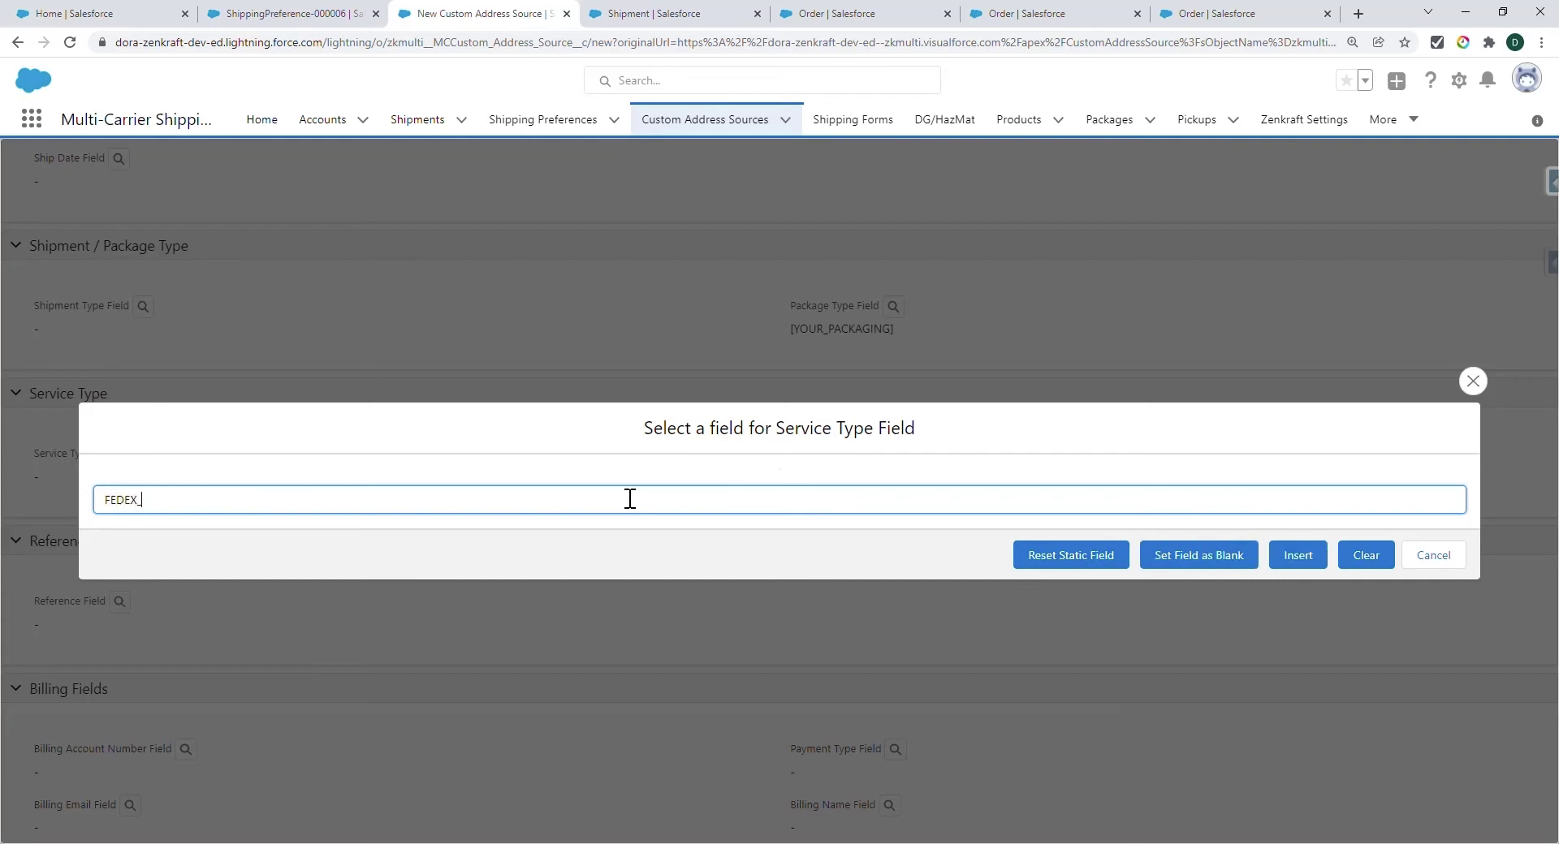
text(GROUND)
click(1297, 555)
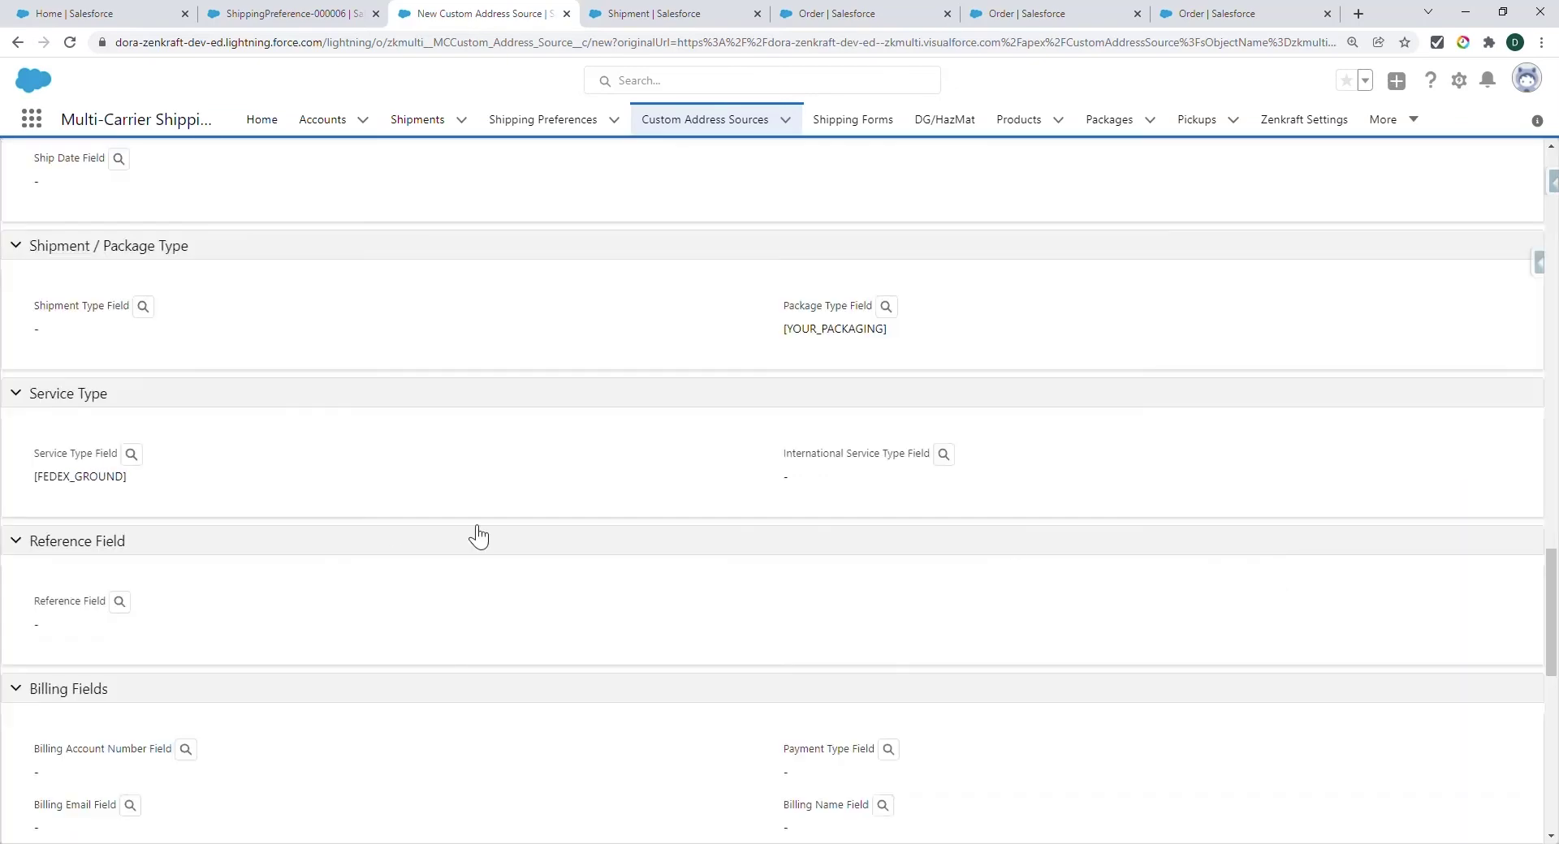
Step: Replace it with the Order's ZK ServicePick field, checking the Order picklist values
click(131, 454)
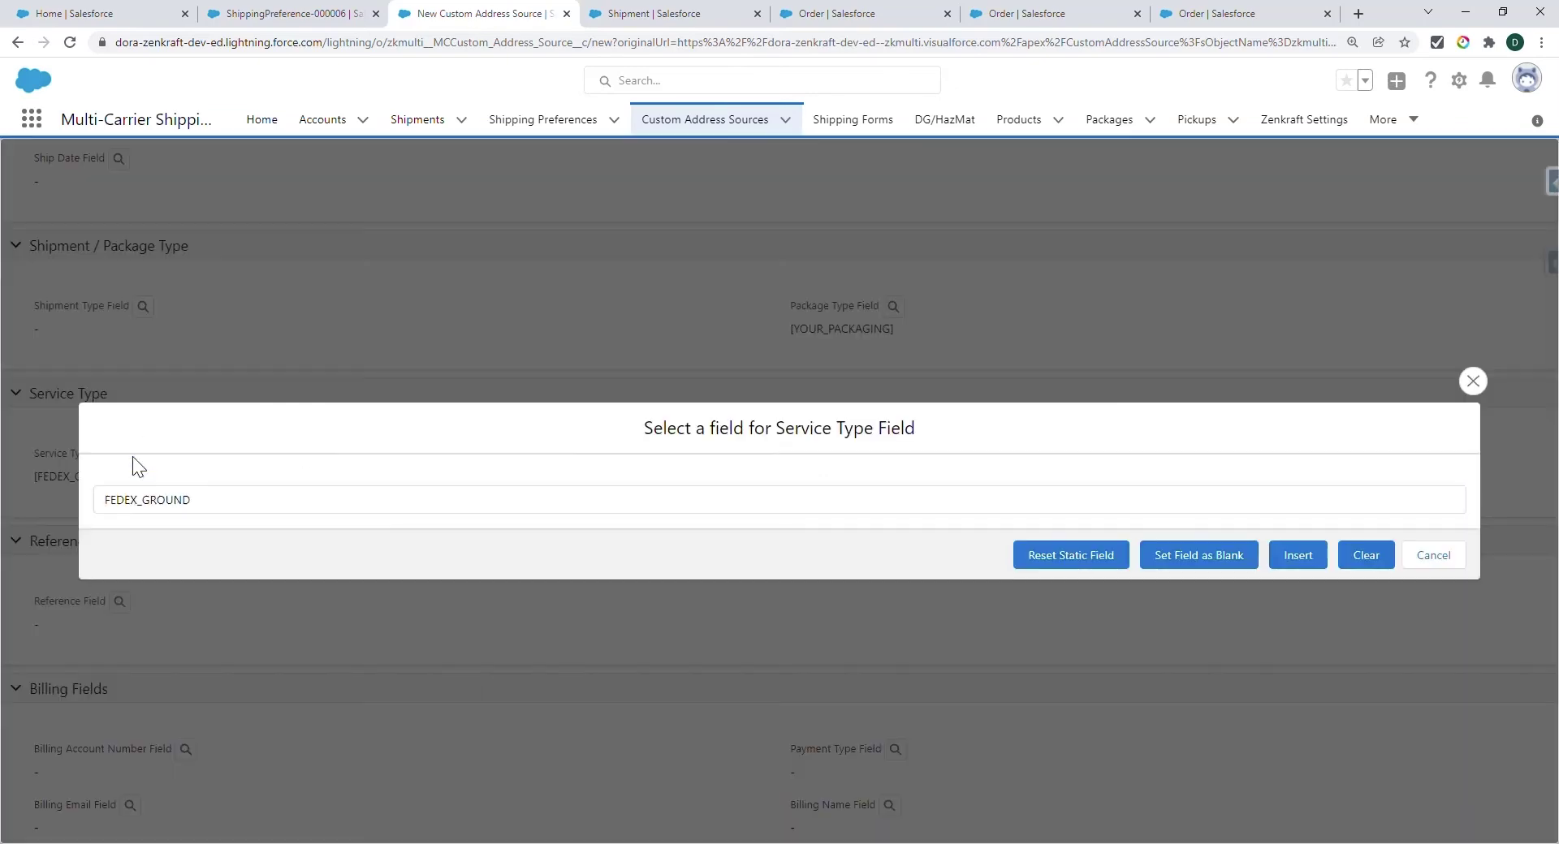
click(1040, 552)
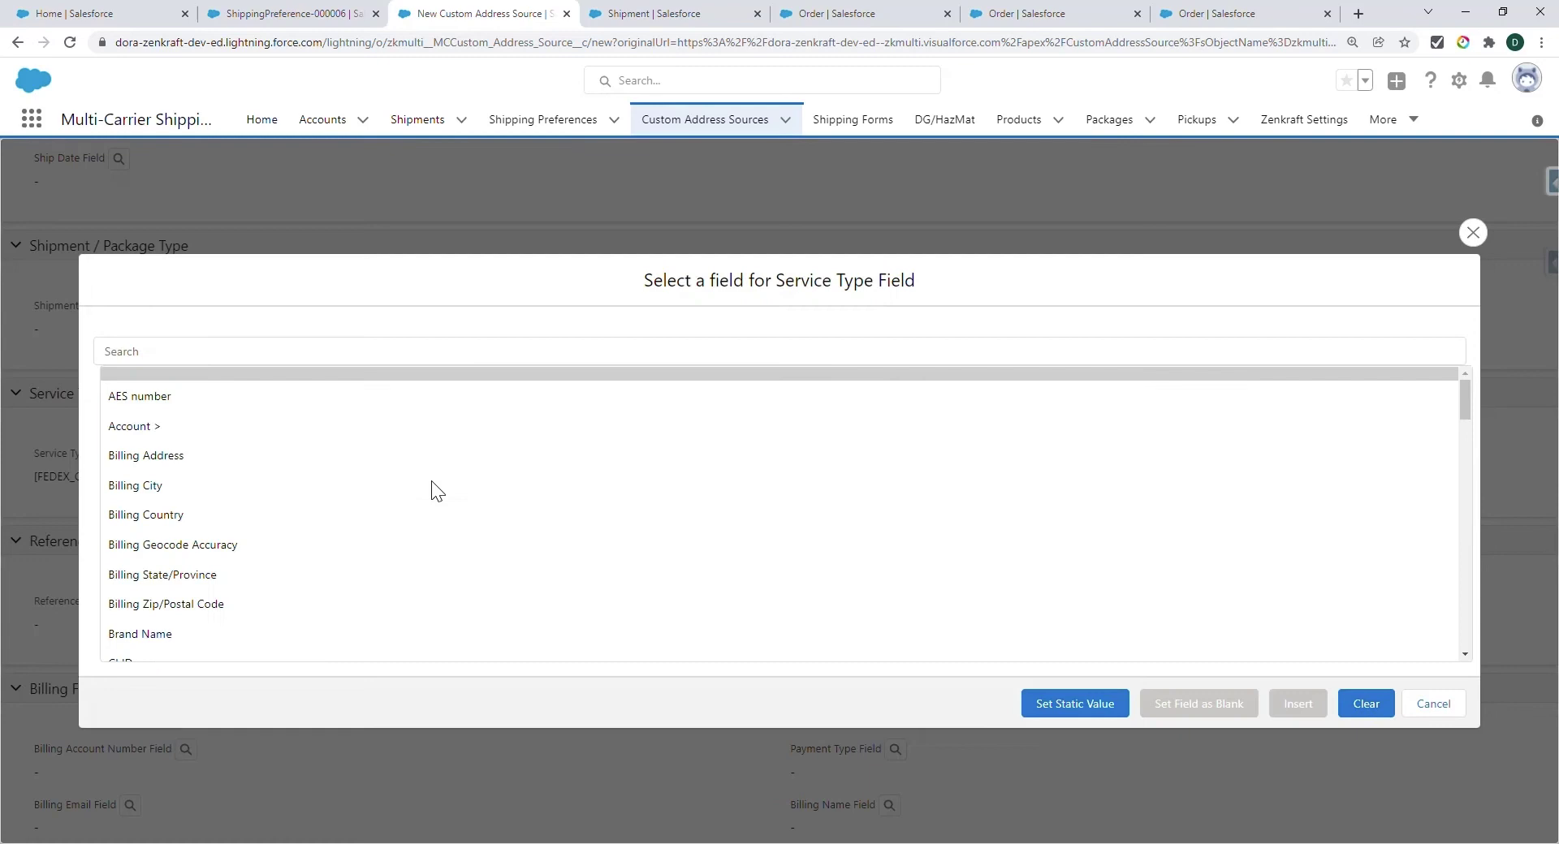
click(305, 364)
text(SERV)
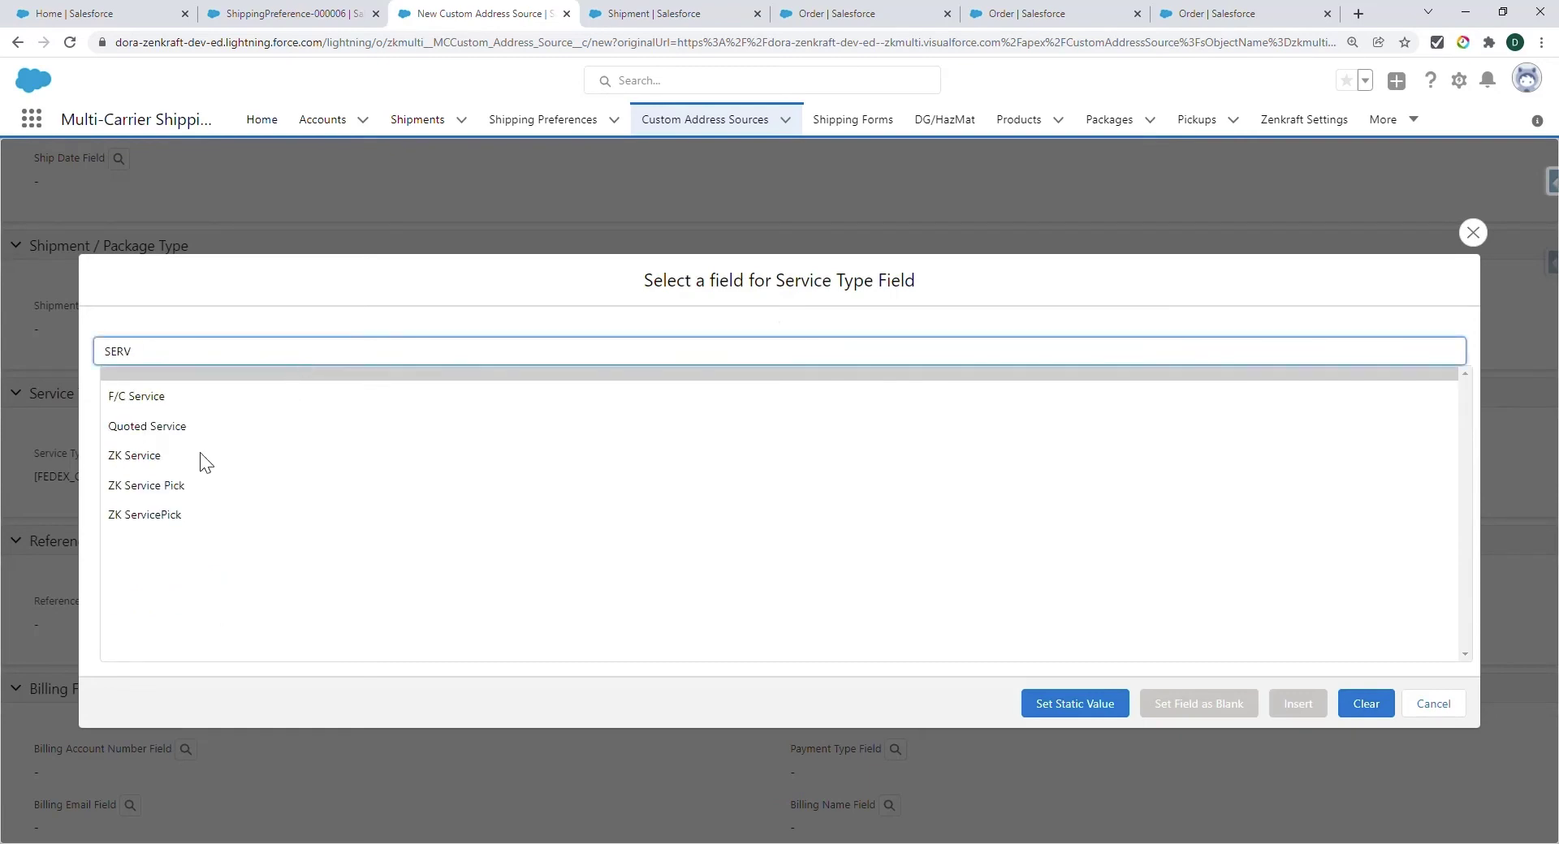
click(181, 513)
click(1316, 717)
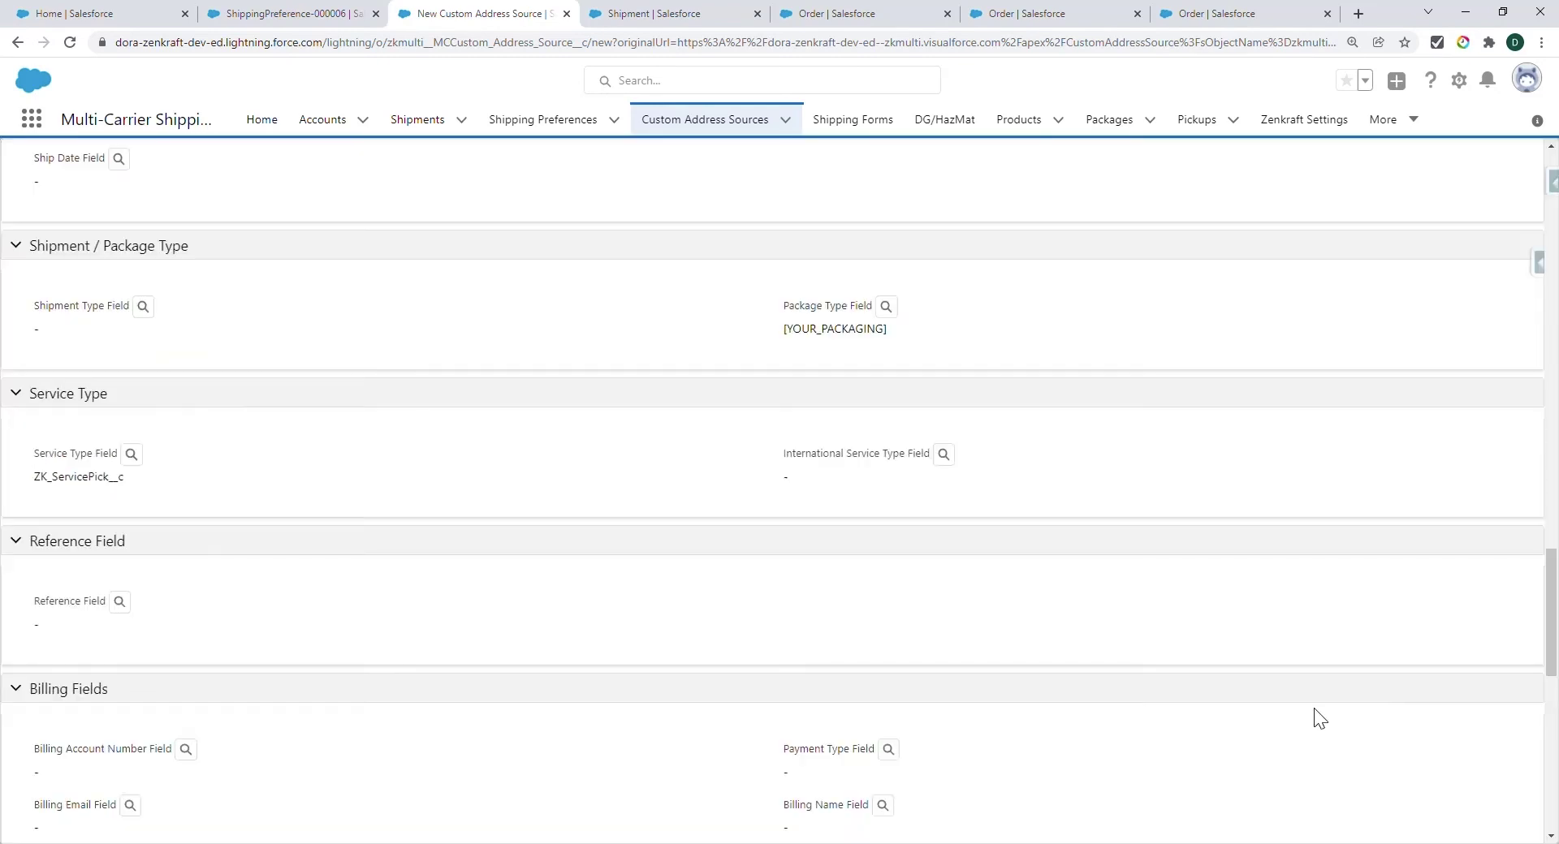
click(1204, 12)
scroll(778, 566, down, 1)
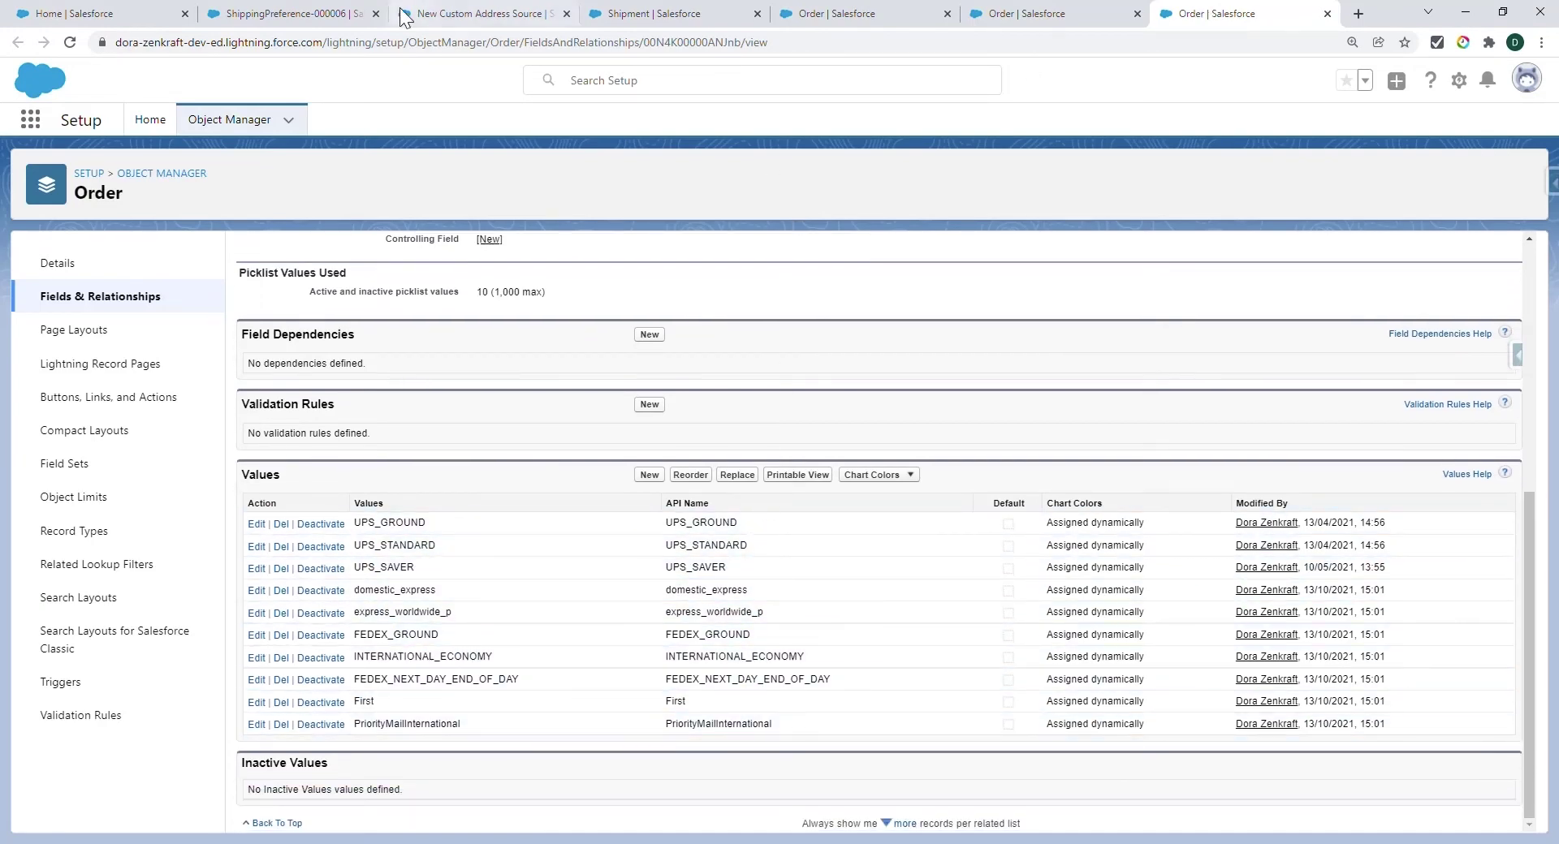
click(478, 14)
Step: Add the FedEx Delivery Signature Options field to the Specific Carrier Fields
scroll(714, 621, down, 5)
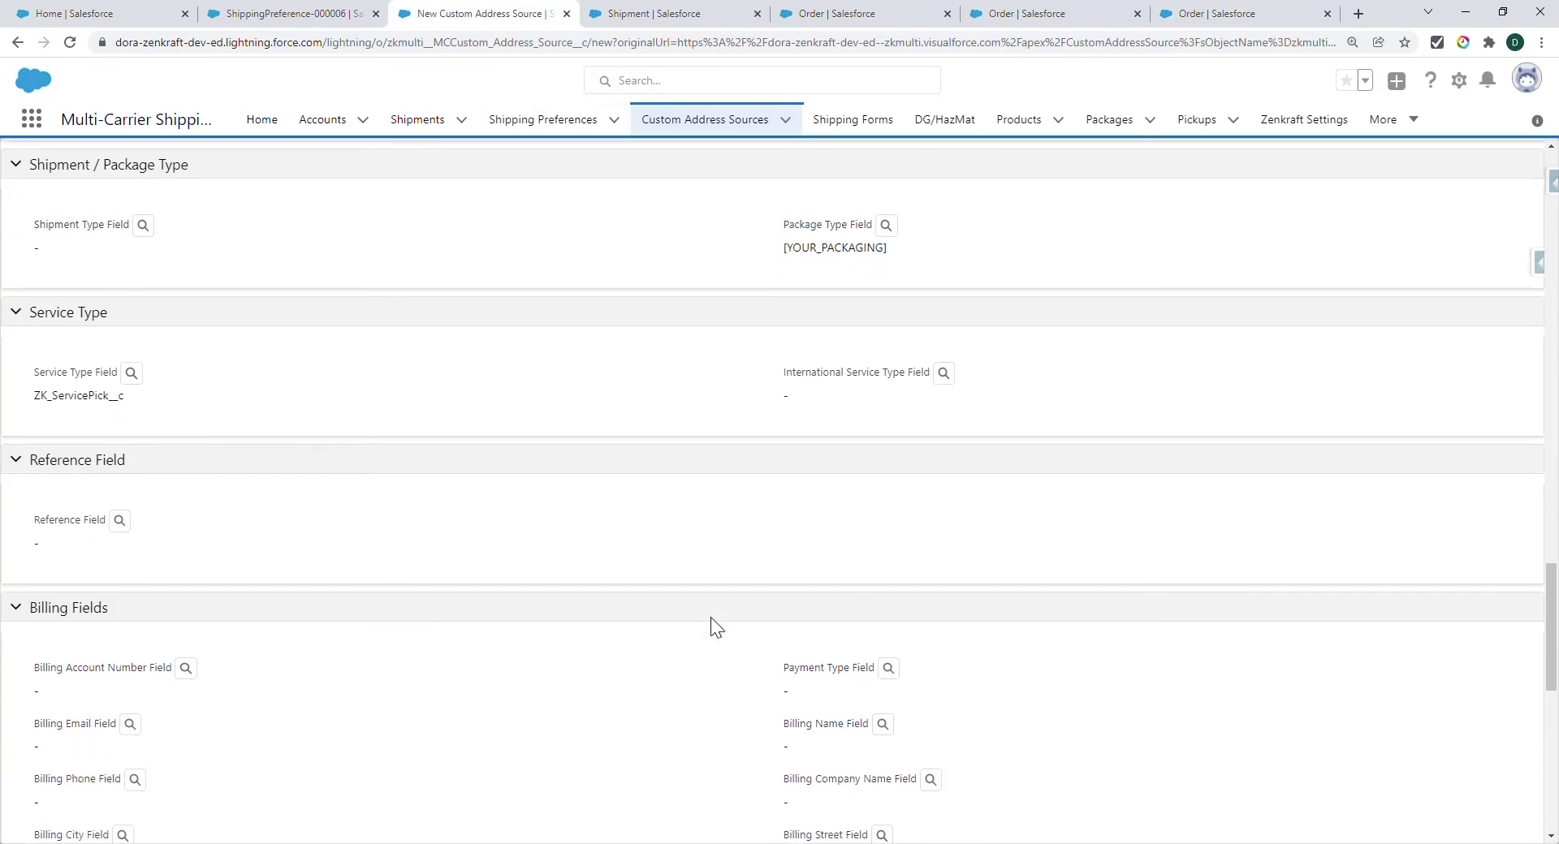
scroll(713, 628, down, 3)
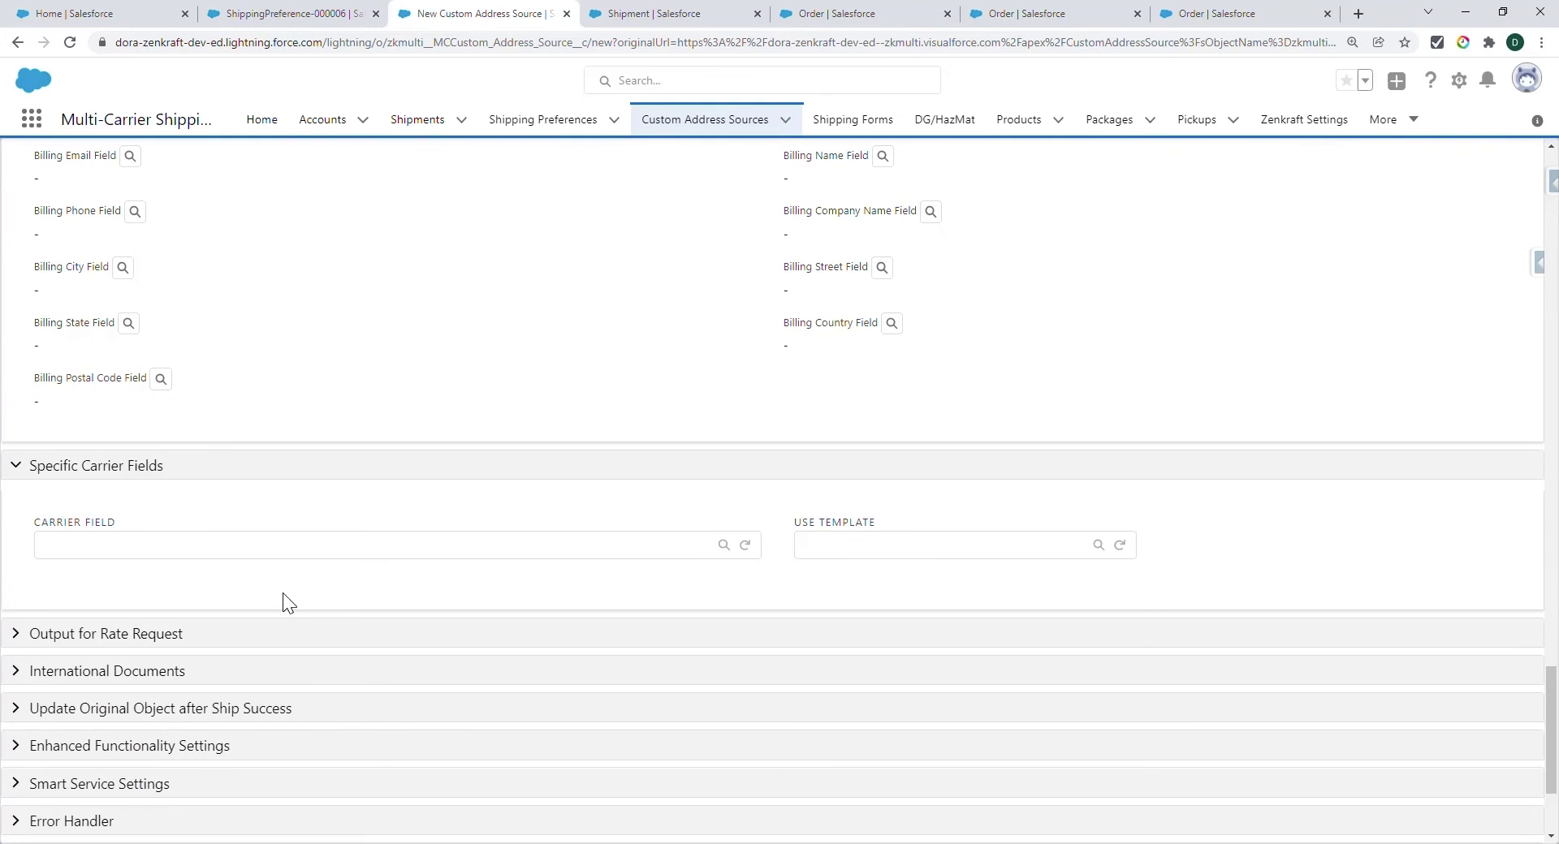
click(302, 553)
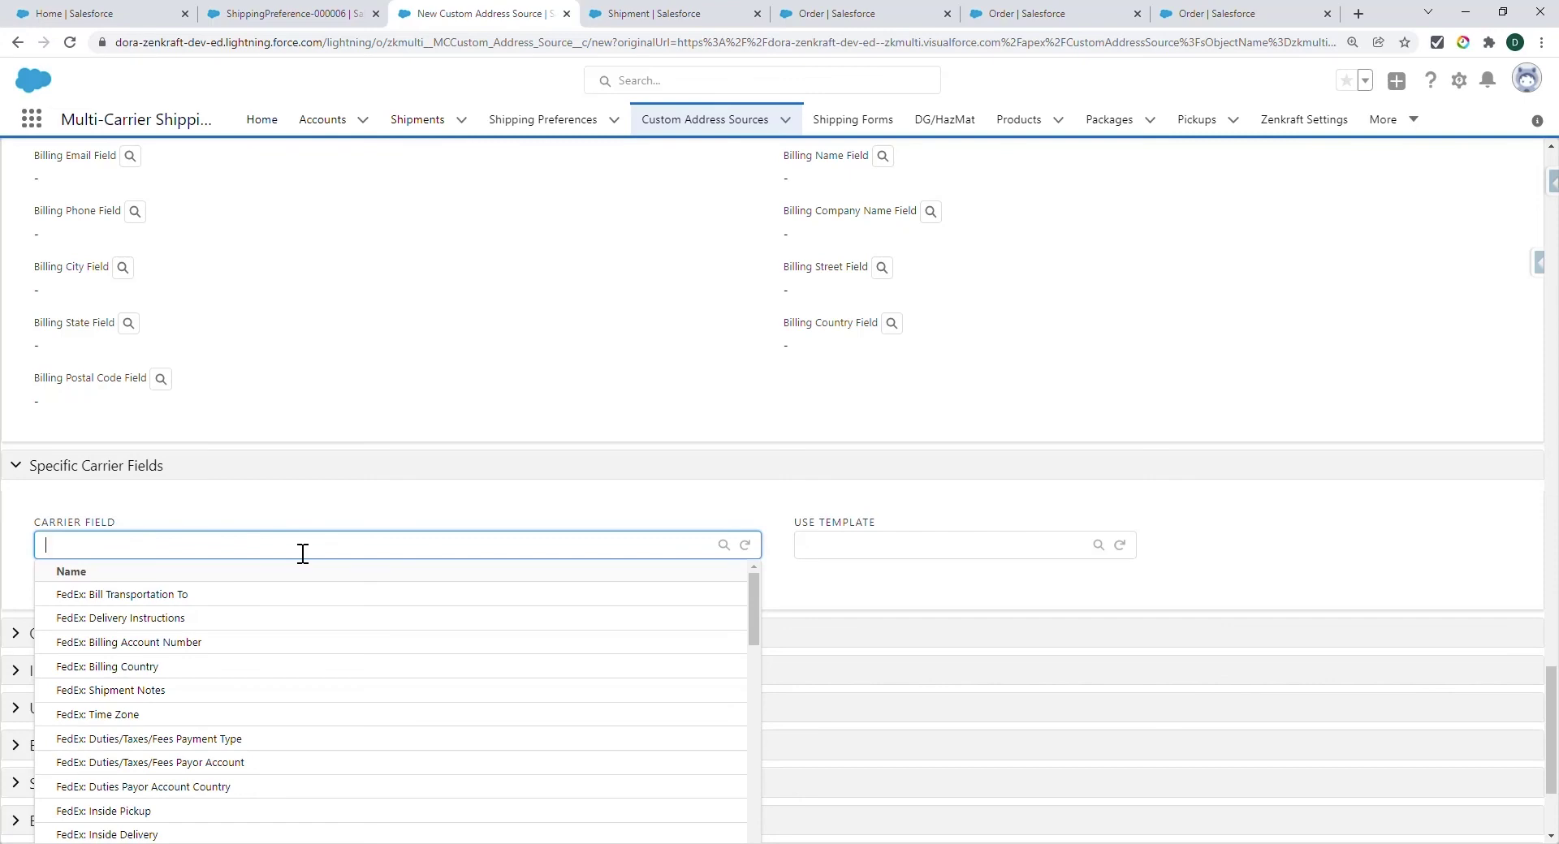
text(DELIVERY)
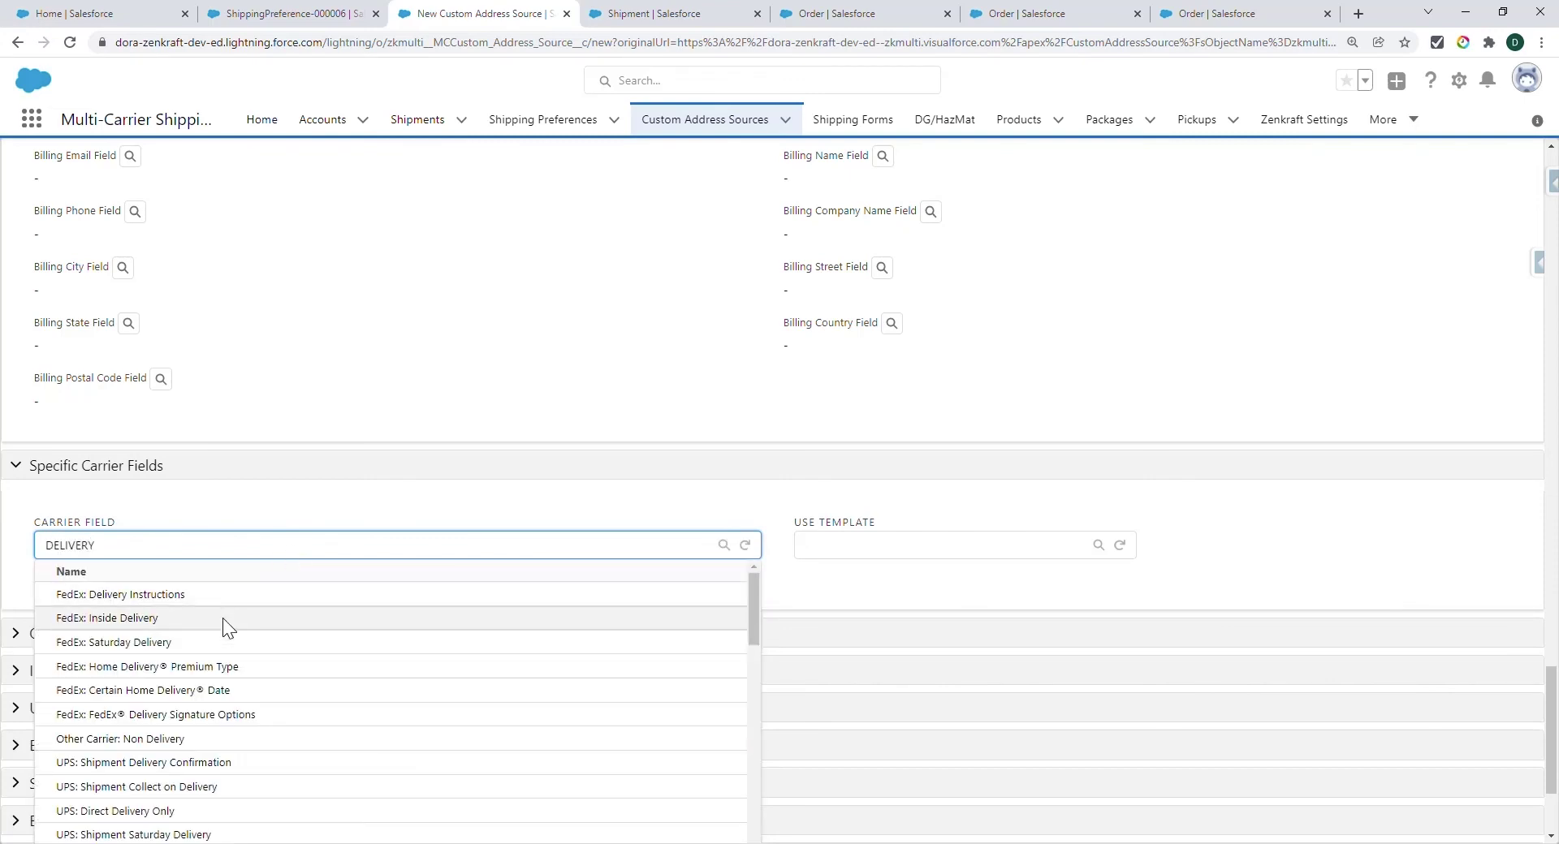
click(257, 714)
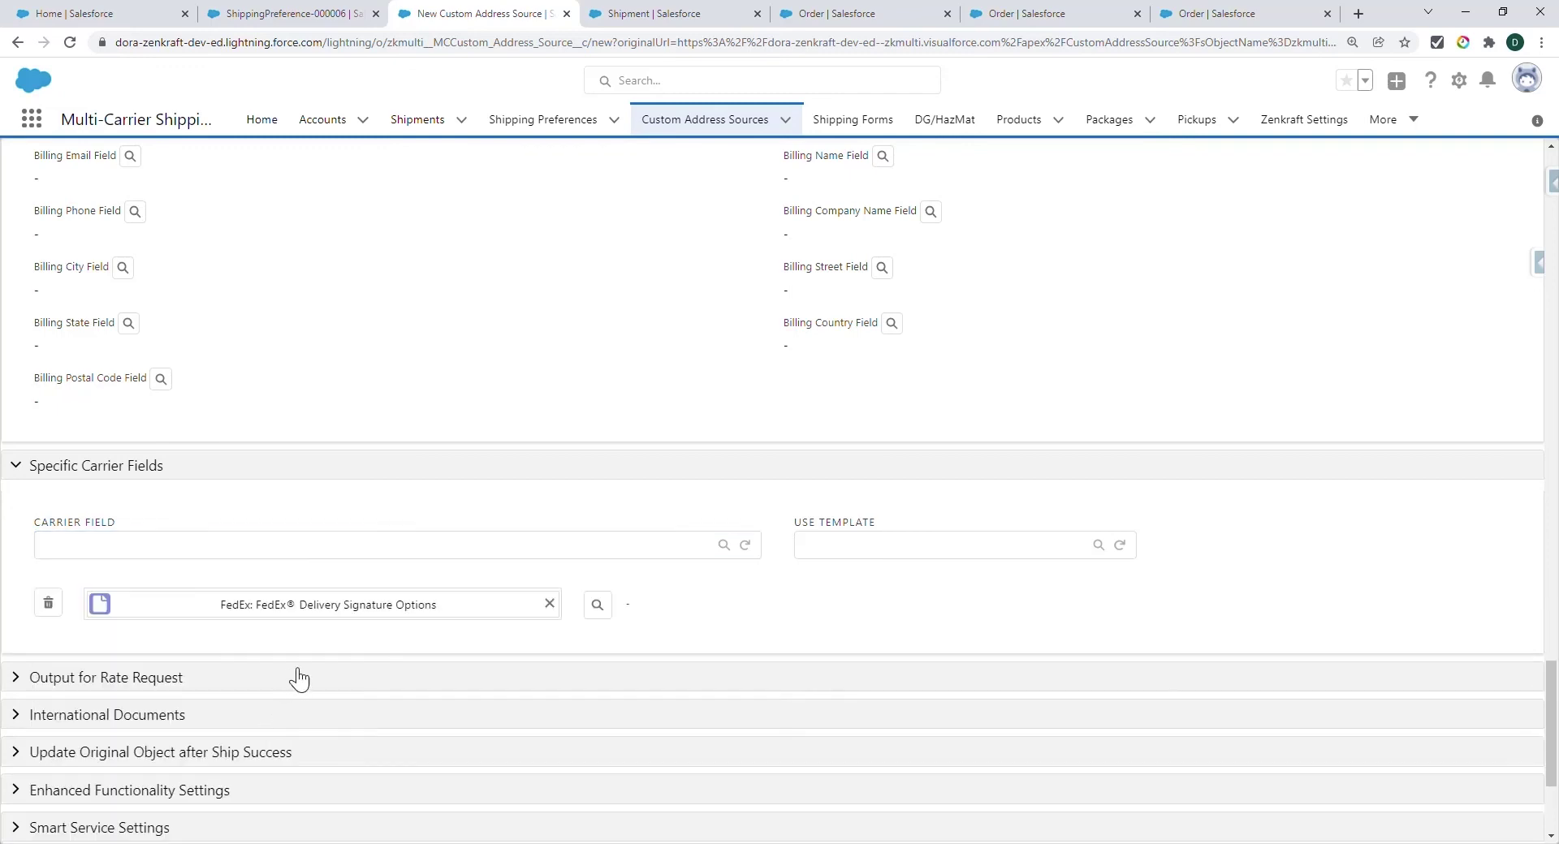
Step: Give the signature option the static value INDIRECT
click(597, 605)
click(1088, 800)
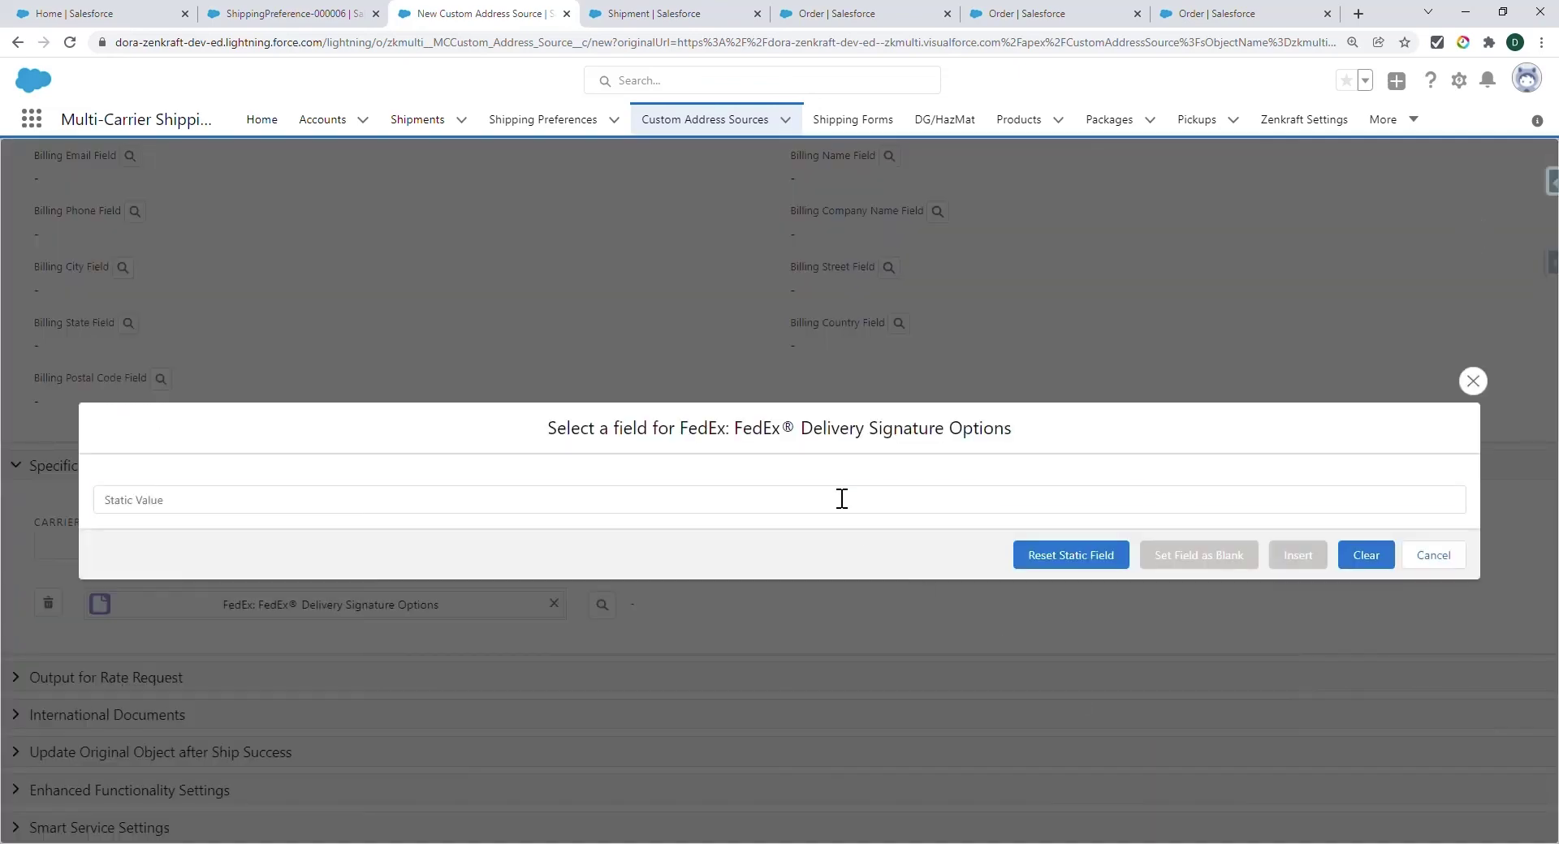
click(842, 499)
text(INDIRECT)
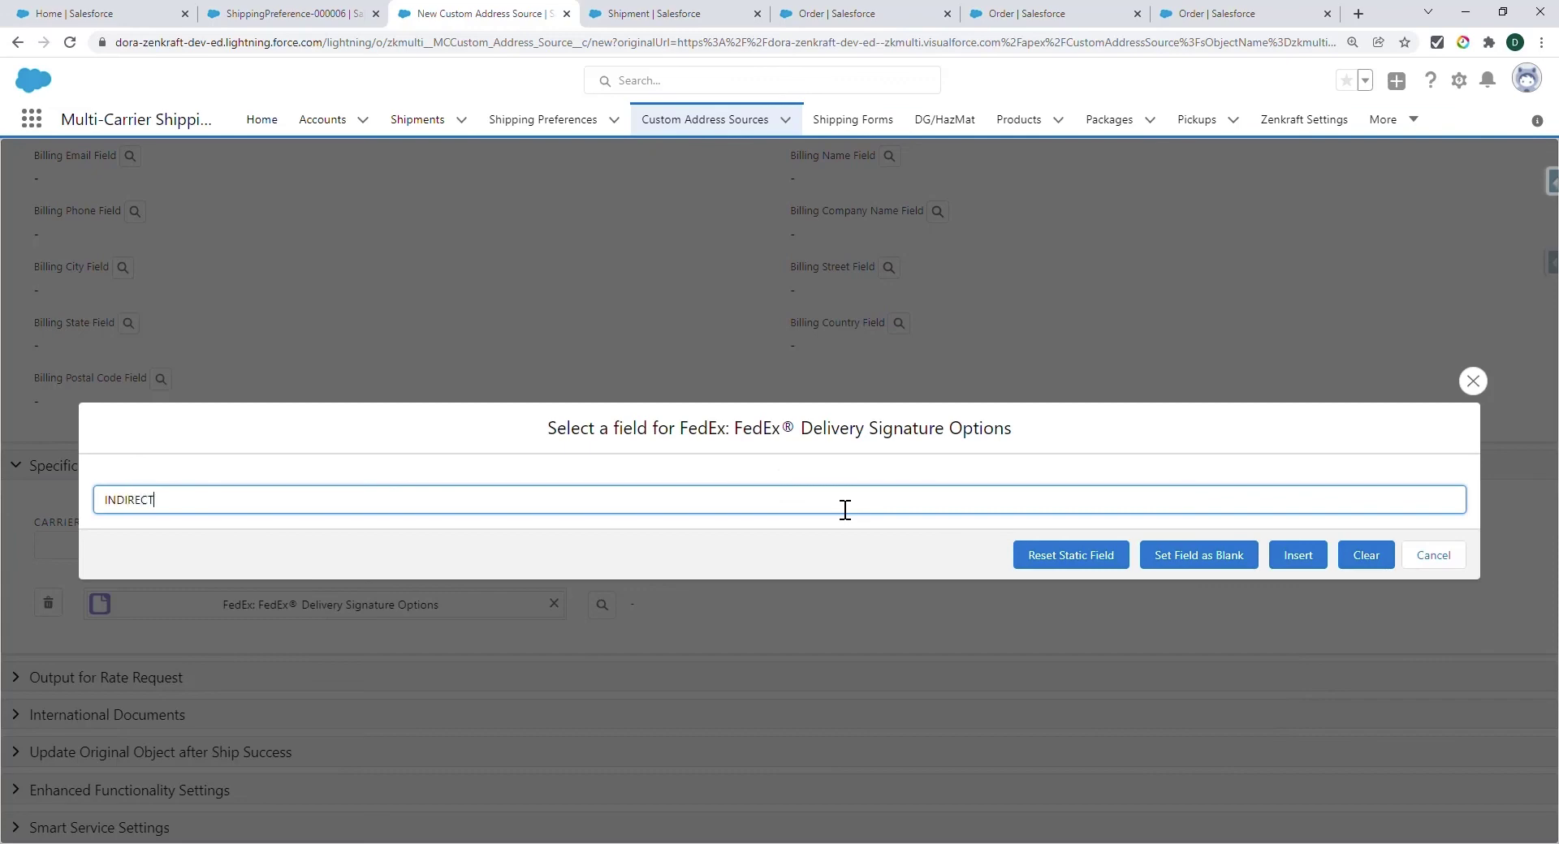
click(1299, 554)
scroll(966, 536, down, 3)
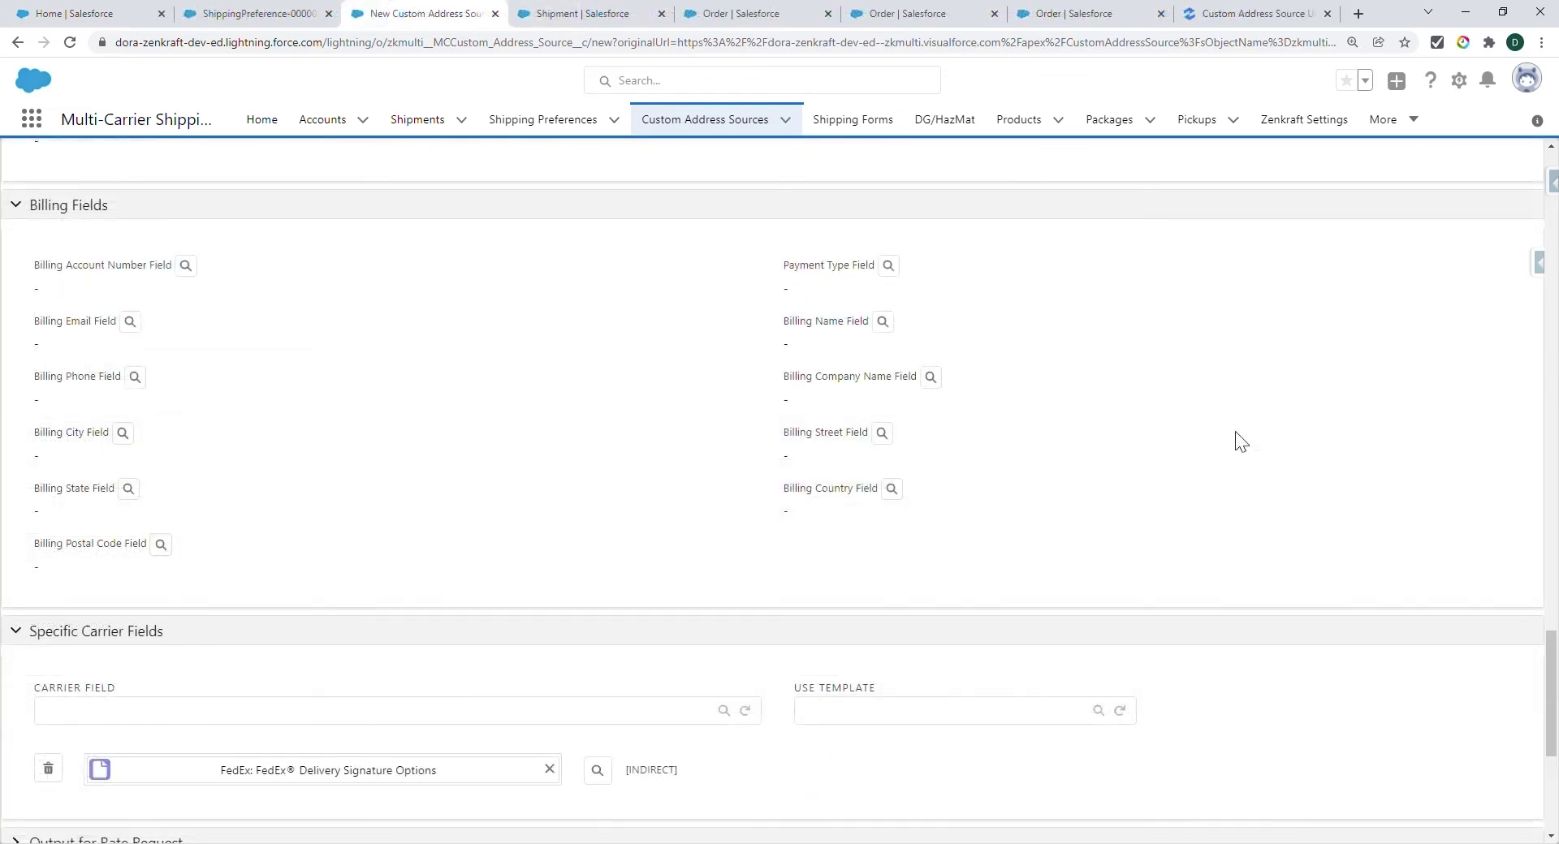
Step: Save the Order Custom Address Source record from the top of the form
scroll(1235, 432, up, 20)
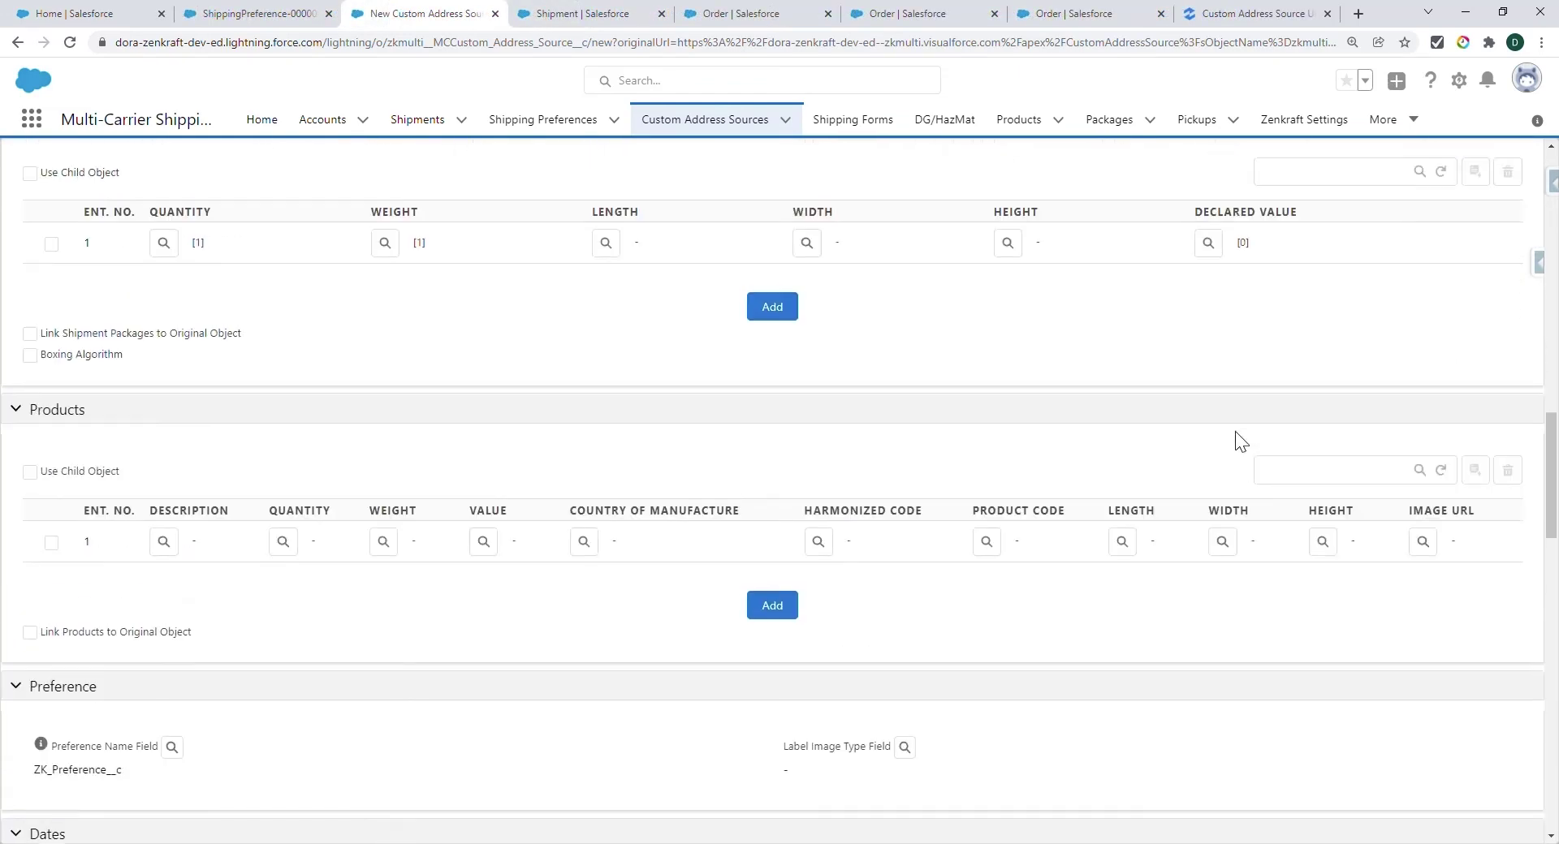
scroll(1235, 431, up, 15)
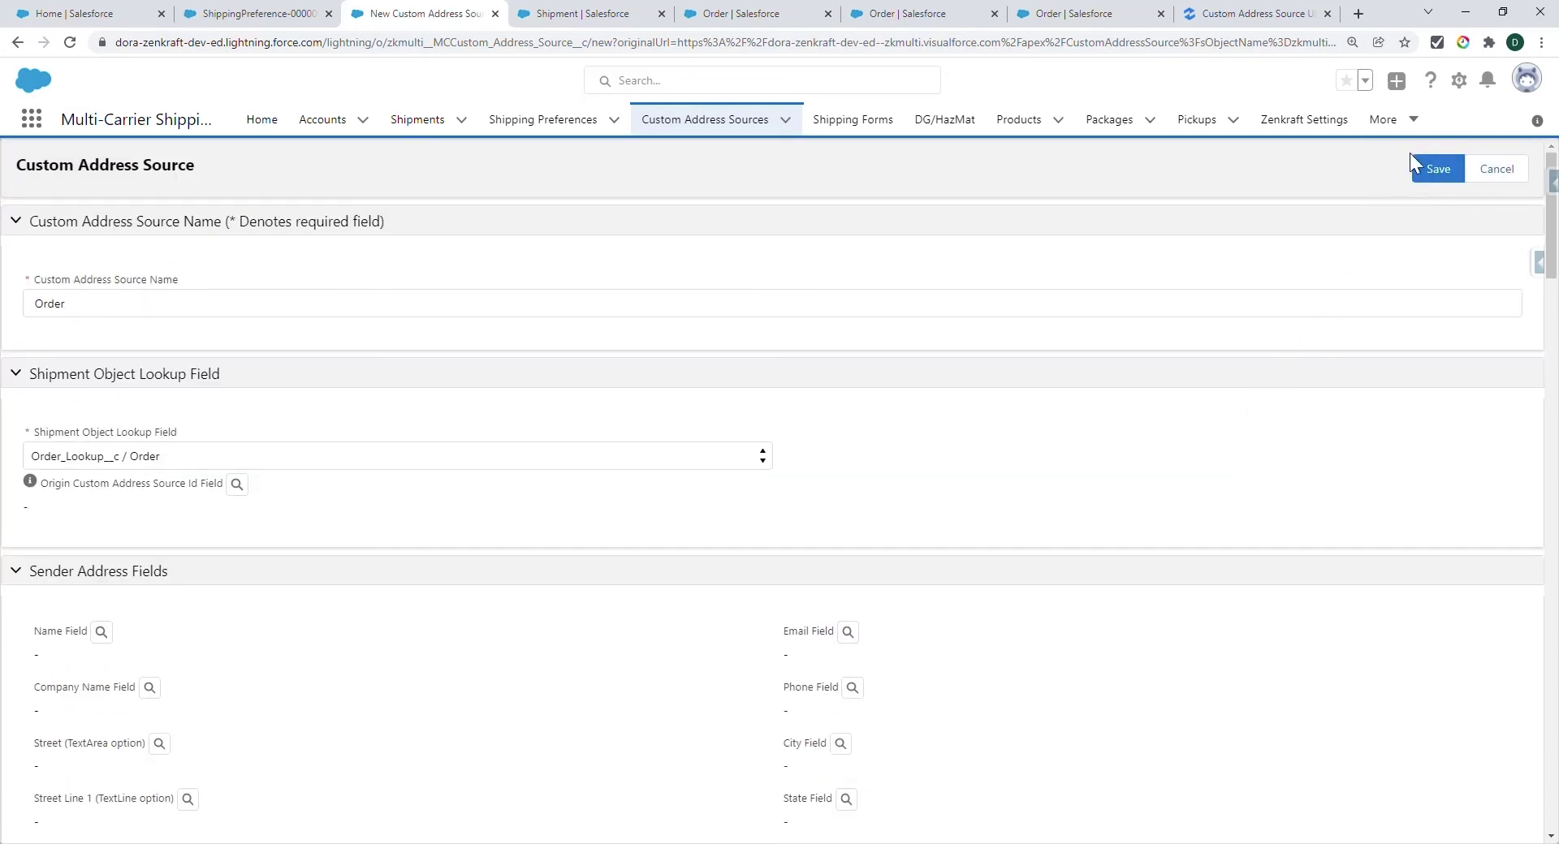
click(1442, 170)
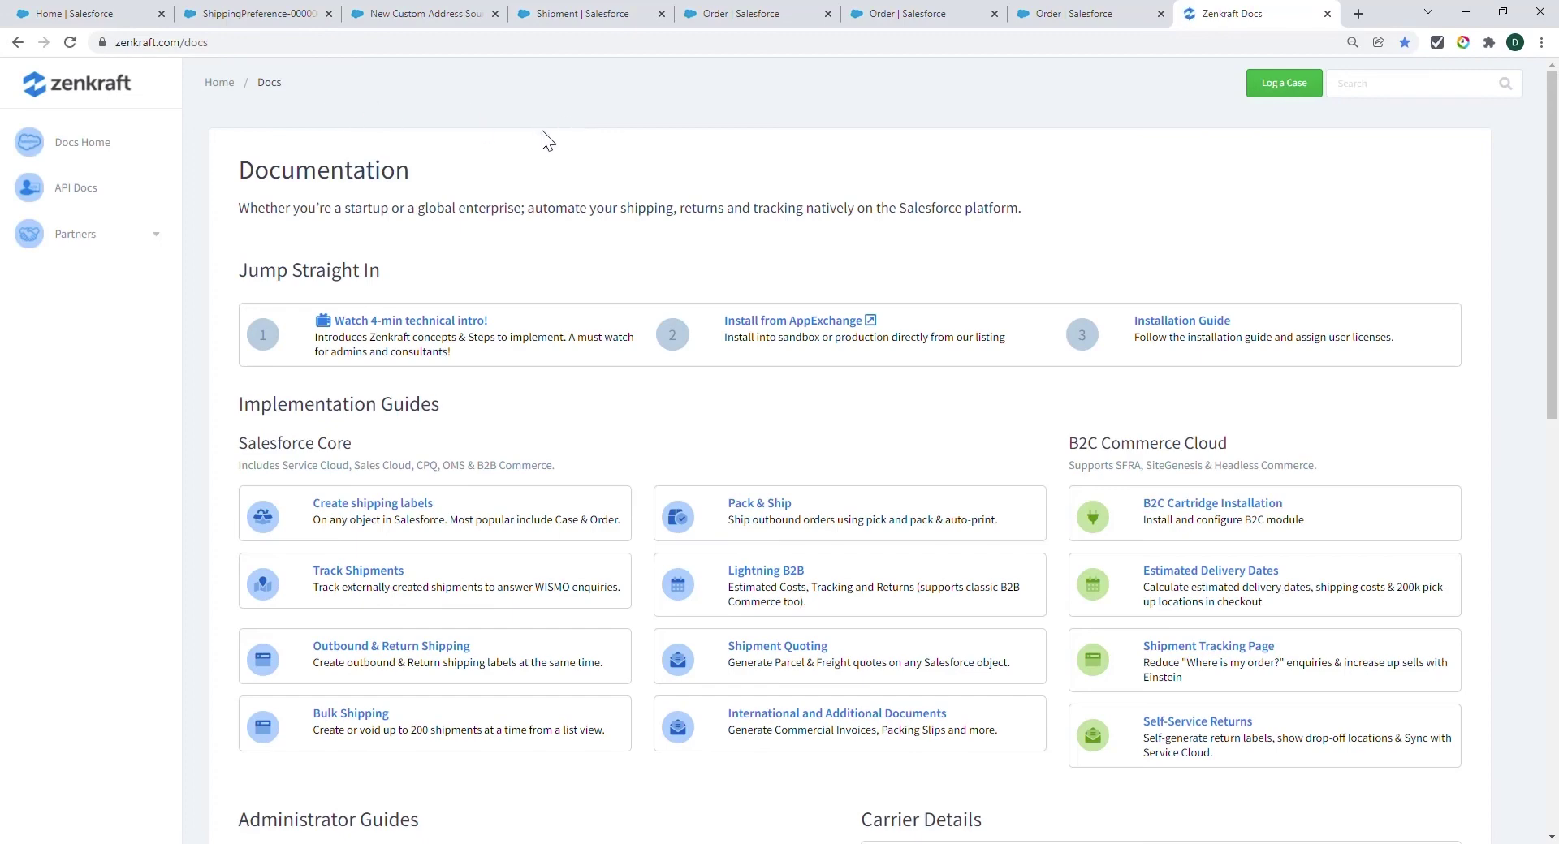
Step: Scroll the Zenkraft Docs page down to the Administrator Guides listing
scroll(543, 130, down, 6)
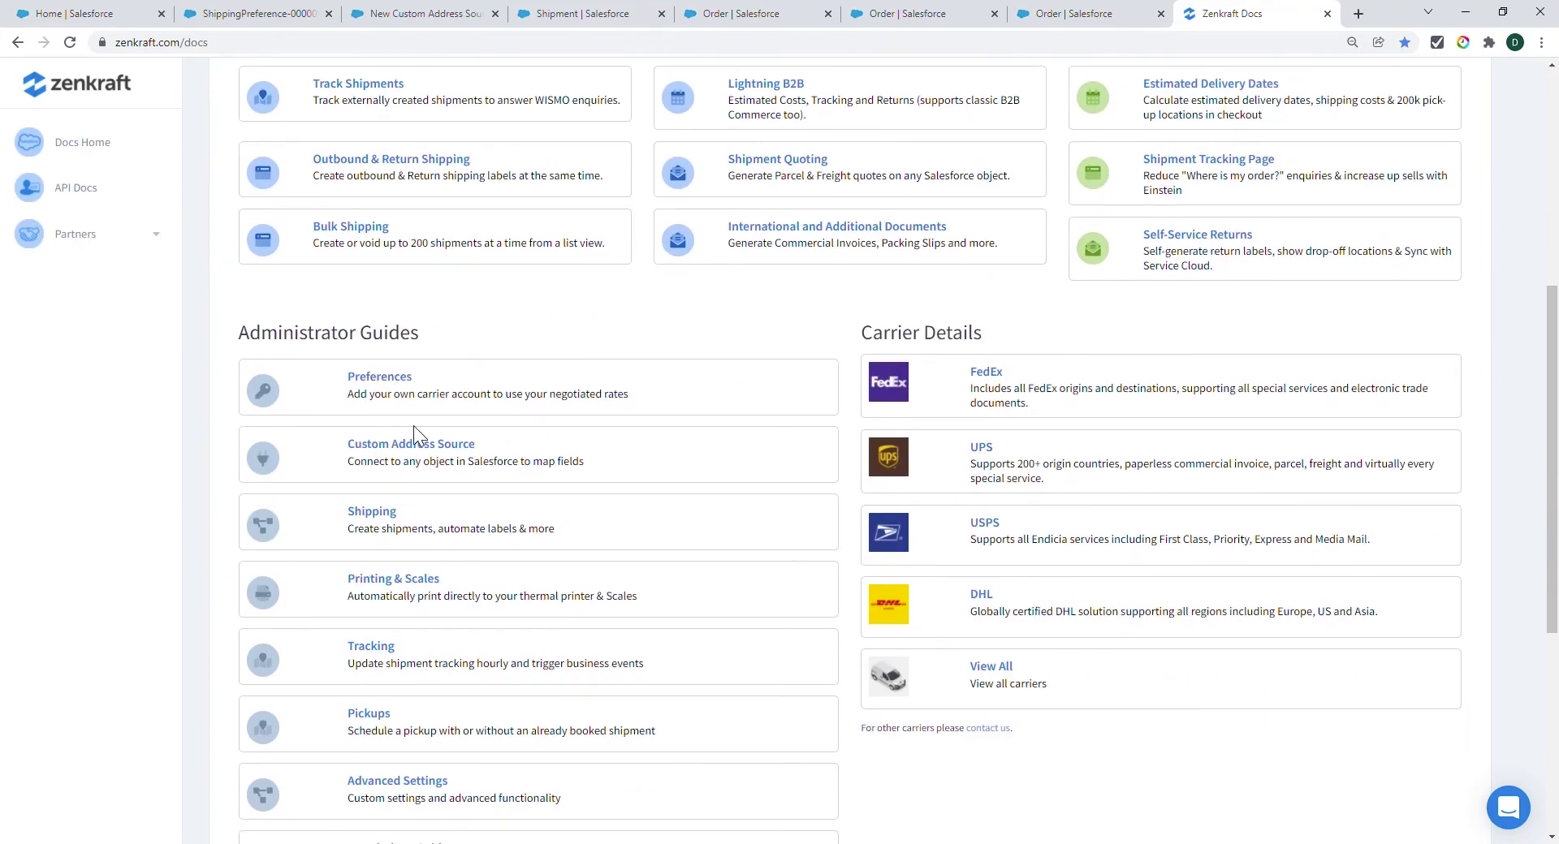